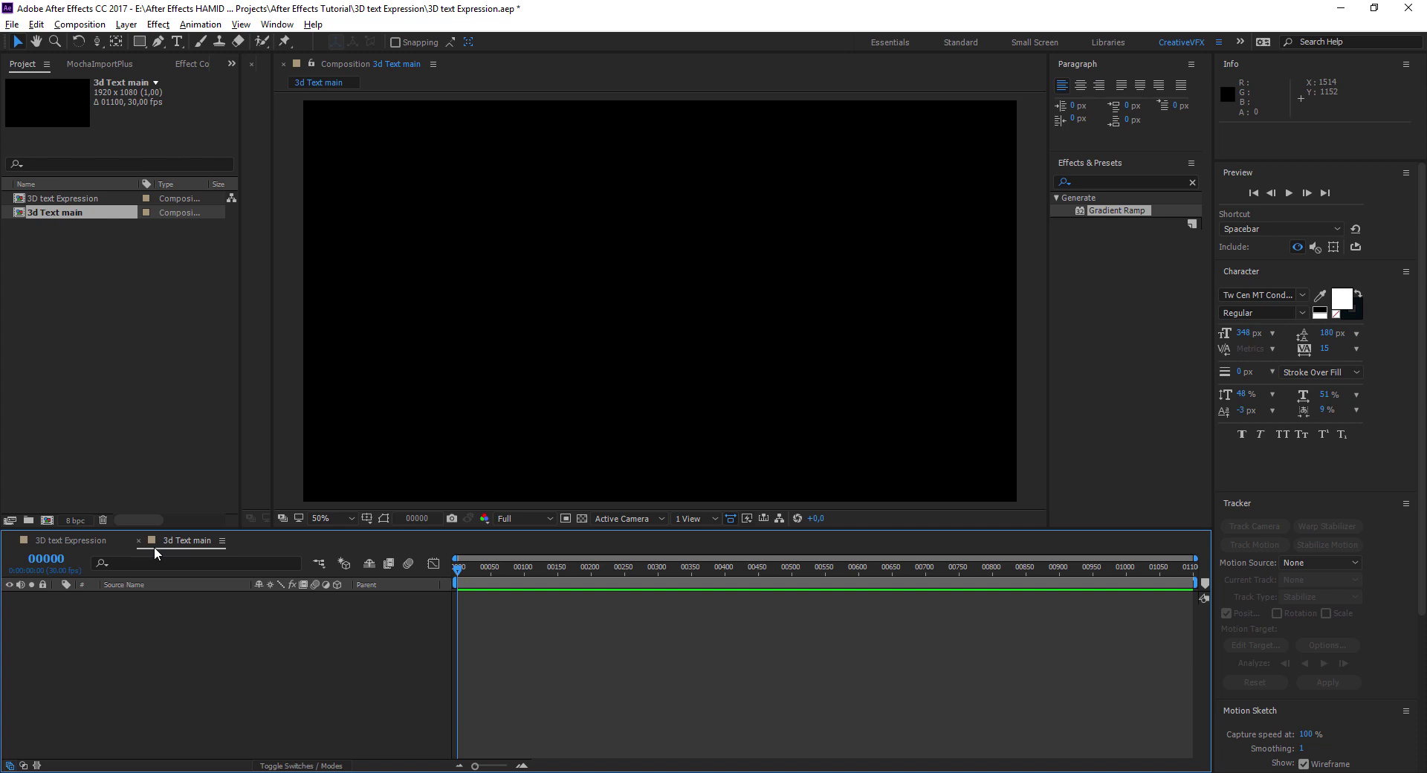
Create a 1920 × 1080 px solid layer named BG in the 3d Text main composition.
{"action": "right_click", "coordinate": [197, 640]}
{"action": "mouse_move", "coordinate": [316, 500]}
{"action": "left_click", "coordinate": [438, 538]}
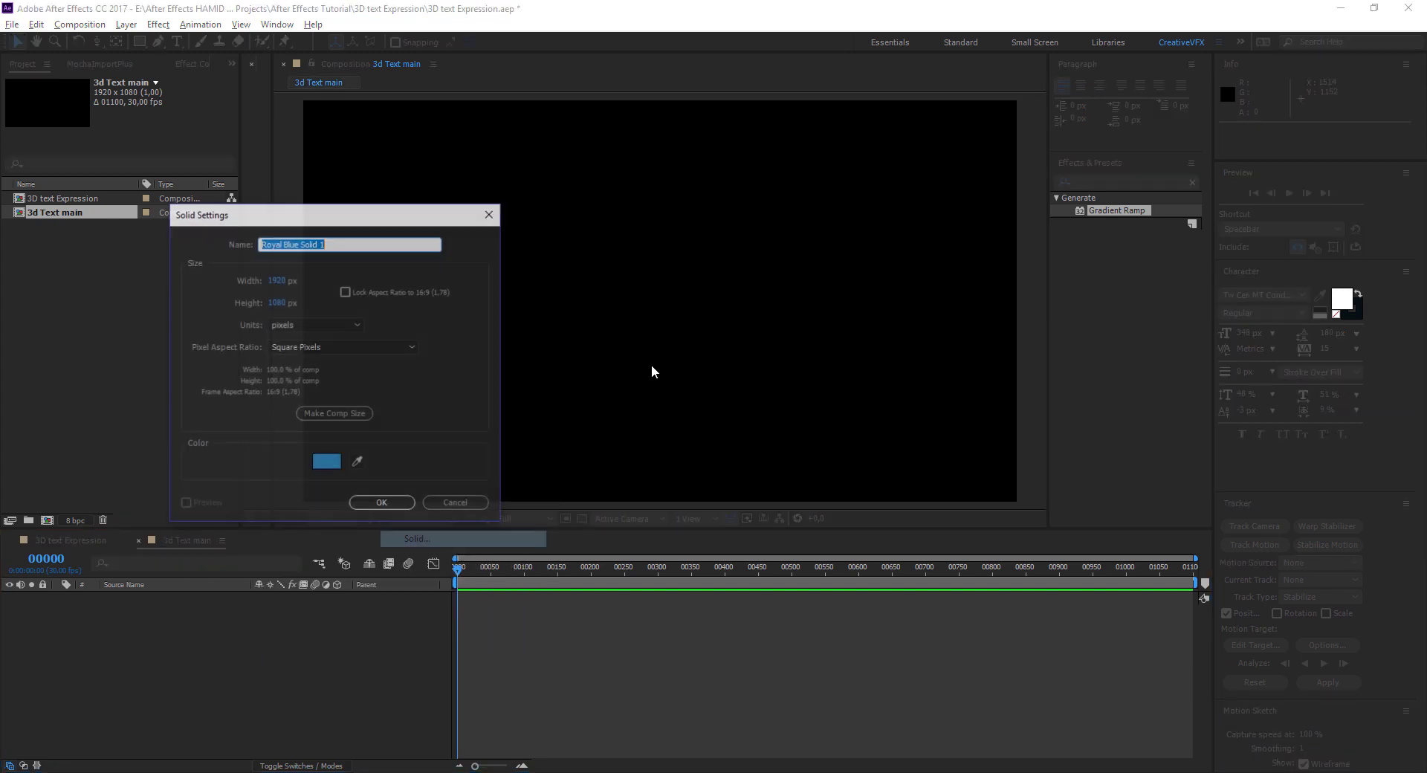
{"action": "type", "text": "BG"}
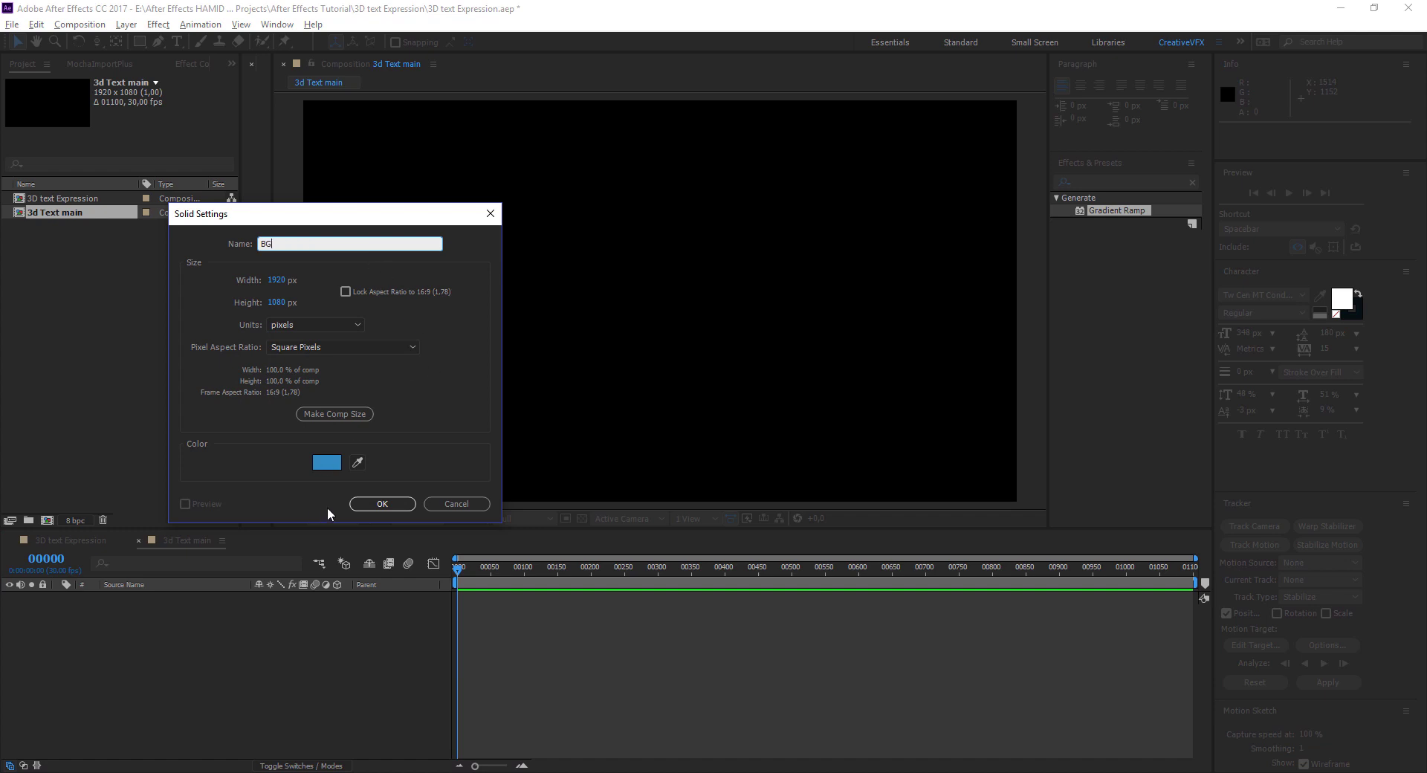
{"action": "left_click", "coordinate": [367, 508]}
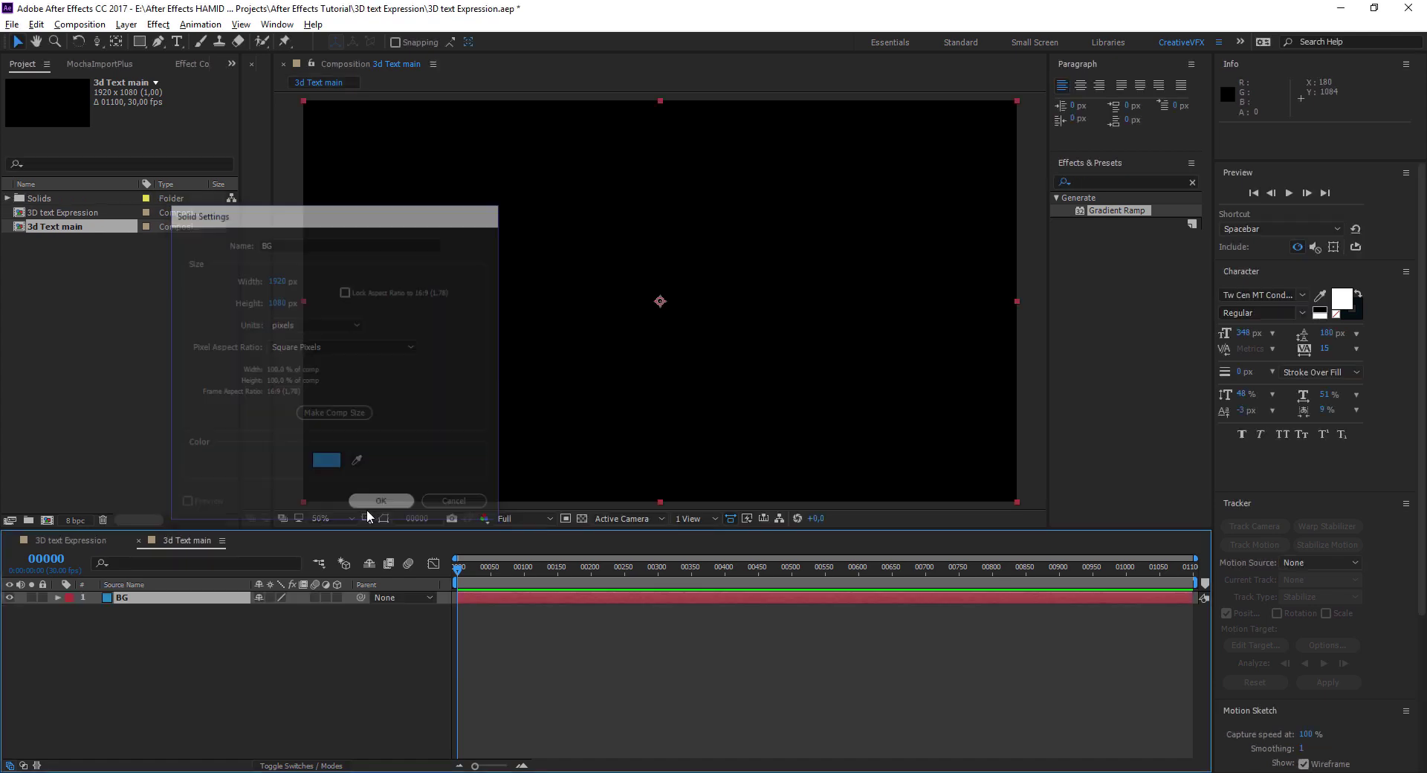
Apply Gradient Ramp to BG as a Radial Ramp, with its start at about 960, -56 and its end at about 260, 1980.
{"action": "double_click", "coordinate": [1121, 210]}
{"action": "key", "text": "comma"}
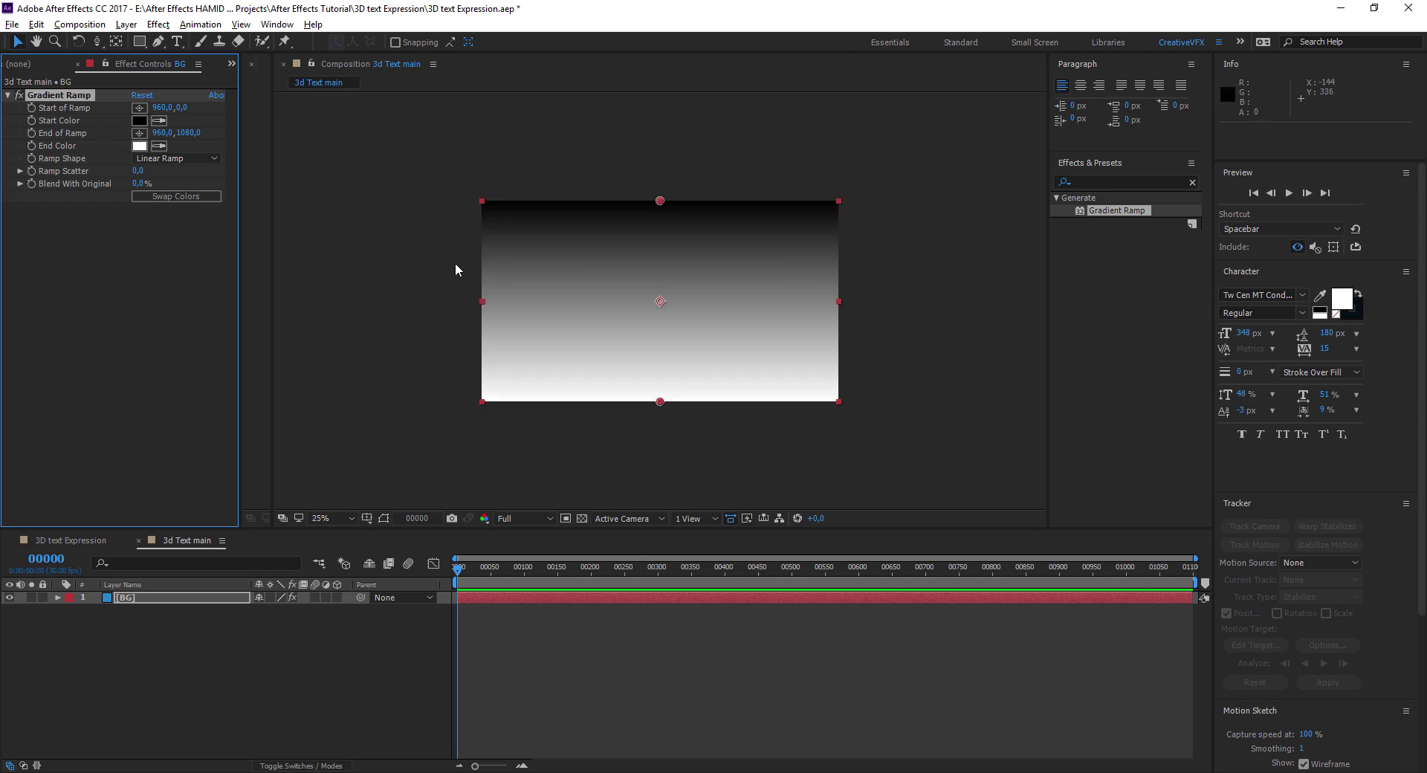
{"action": "left_click", "coordinate": [172, 159]}
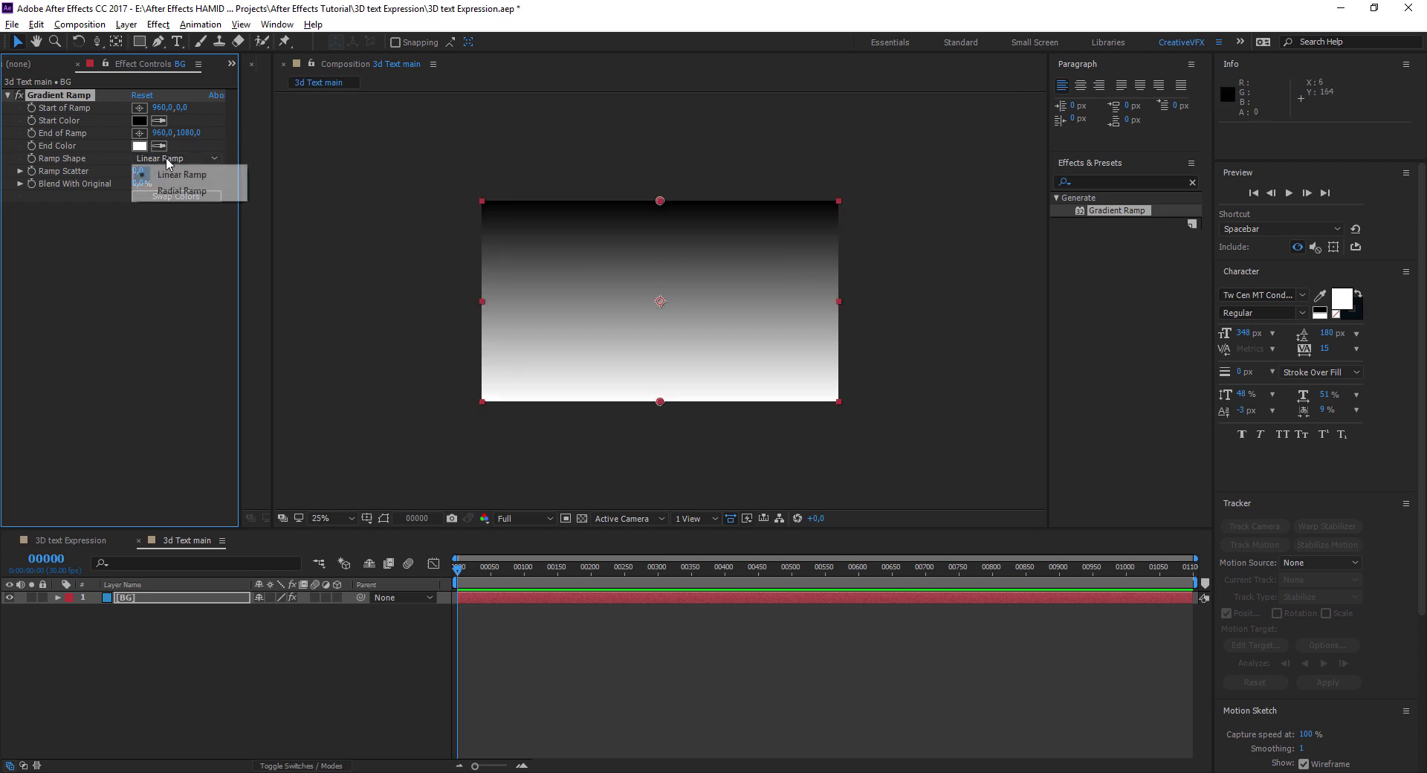
{"action": "left_click", "coordinate": [180, 191]}
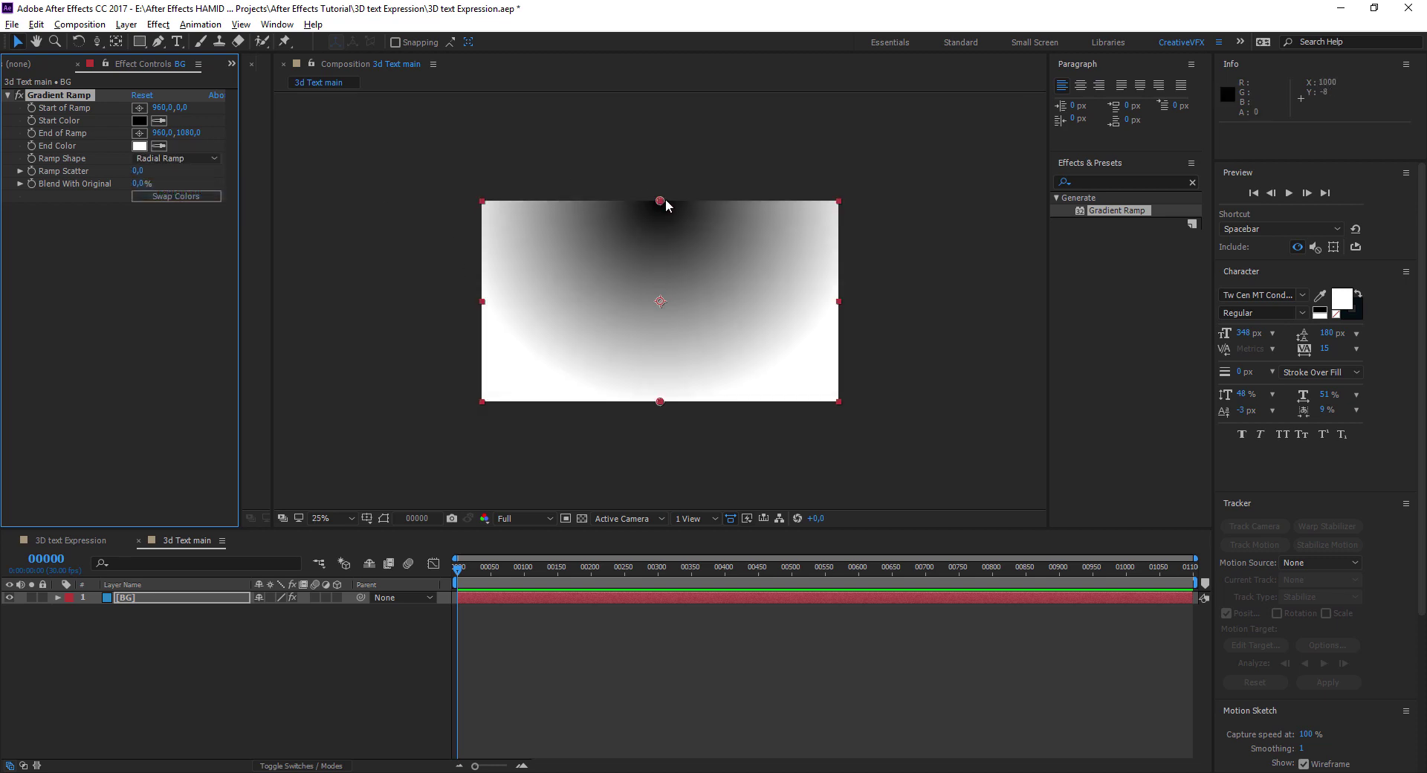
{"action": "left_click_drag", "start_coordinate": [660, 200], "coordinate": [660, 190]}
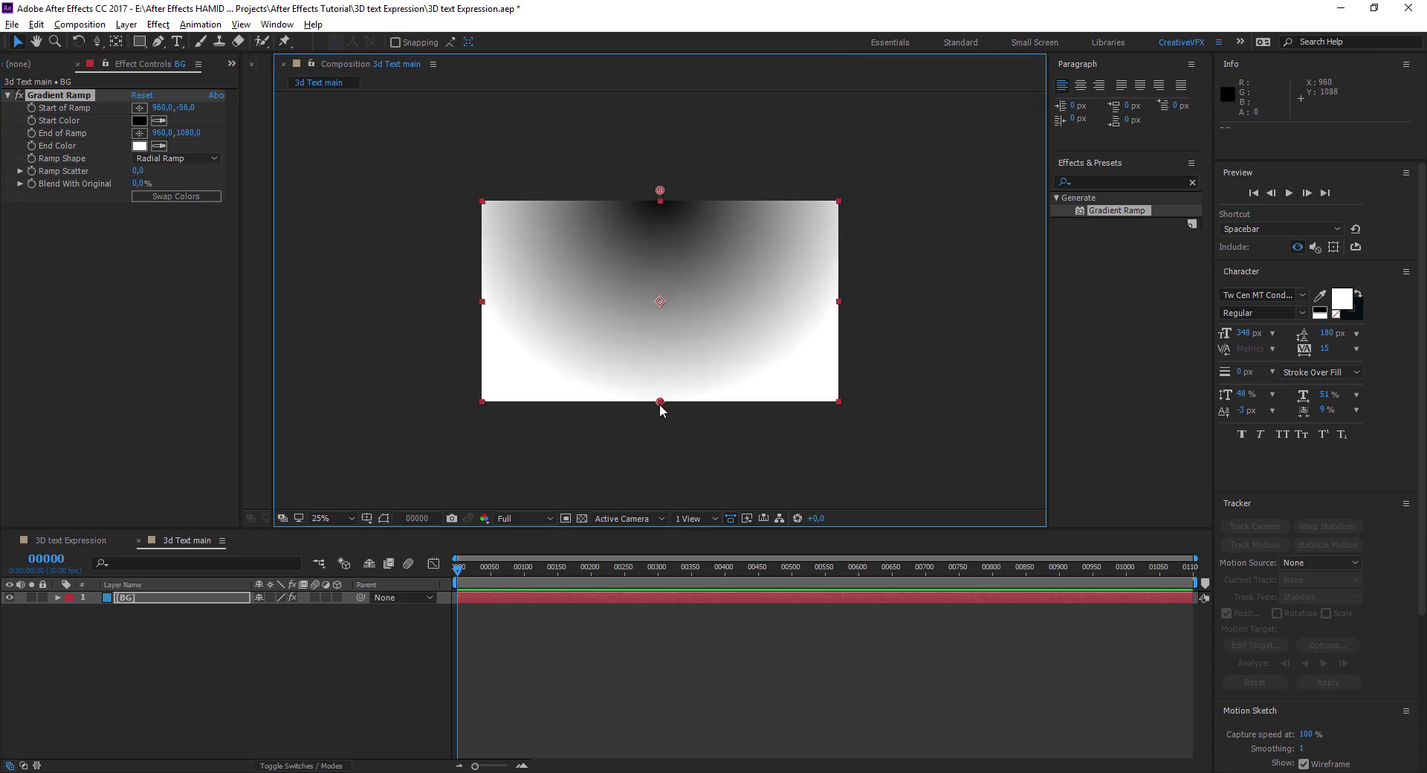
{"action": "left_click_drag", "start_coordinate": [660, 402], "coordinate": [530, 569]}
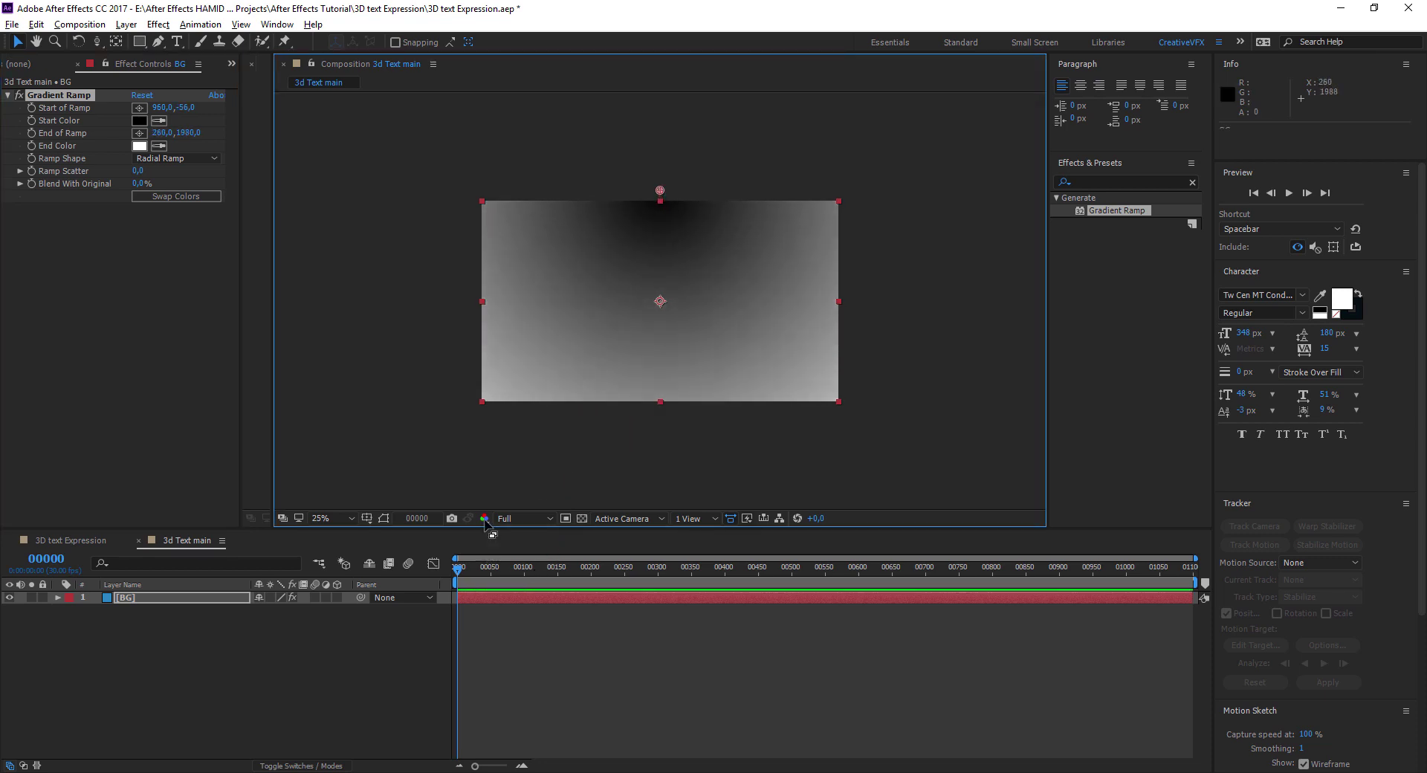
Set the Gradient Ramp's End Color to blue 1B83DB.
{"action": "left_click", "coordinate": [139, 146]}
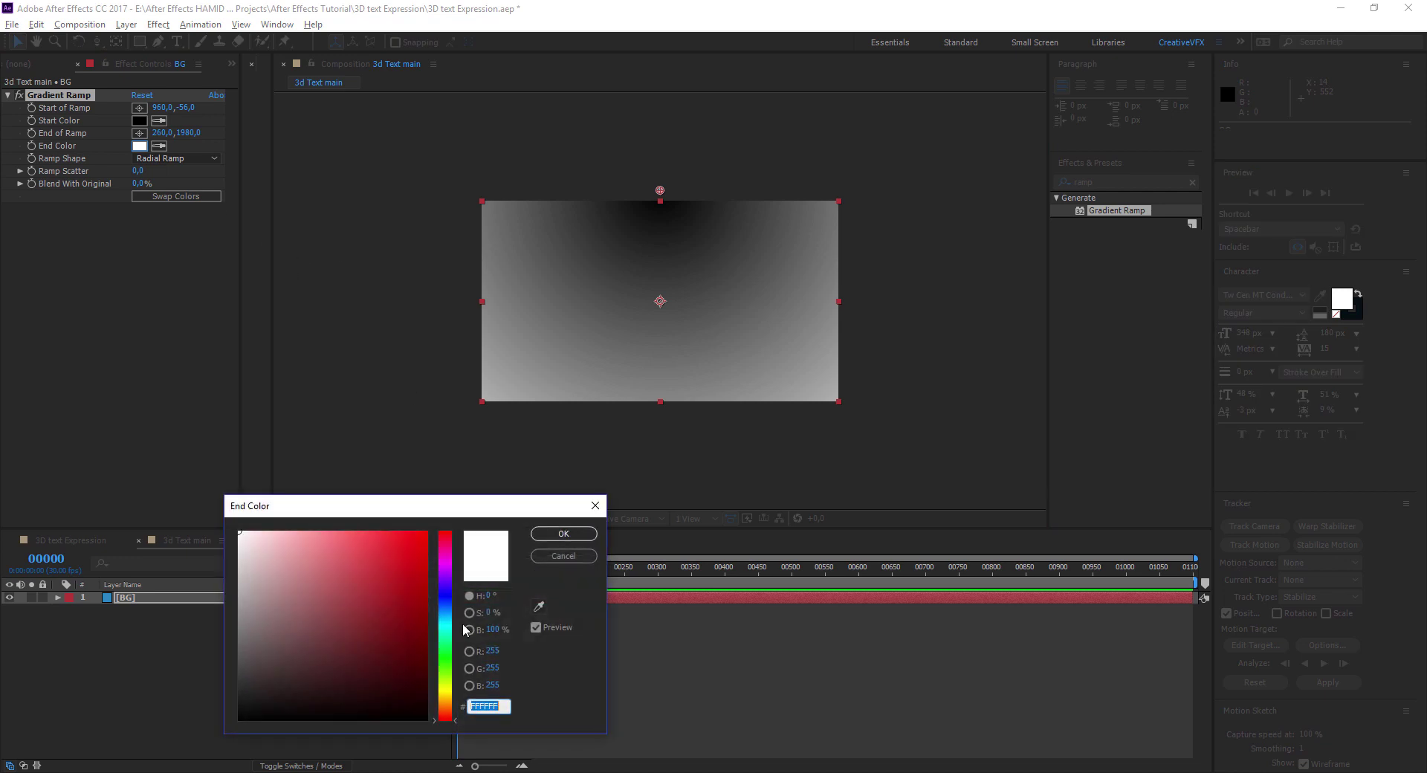
{"action": "mouse_move", "coordinate": [444, 630]}
{"action": "left_mouse_down"}
{"action": "mouse_move", "coordinate": [444, 610]}
{"action": "mouse_move", "coordinate": [379, 581]}
{"action": "mouse_move", "coordinate": [404, 557]}
{"action": "left_mouse_up"}
{"action": "left_click", "coordinate": [377, 583]}
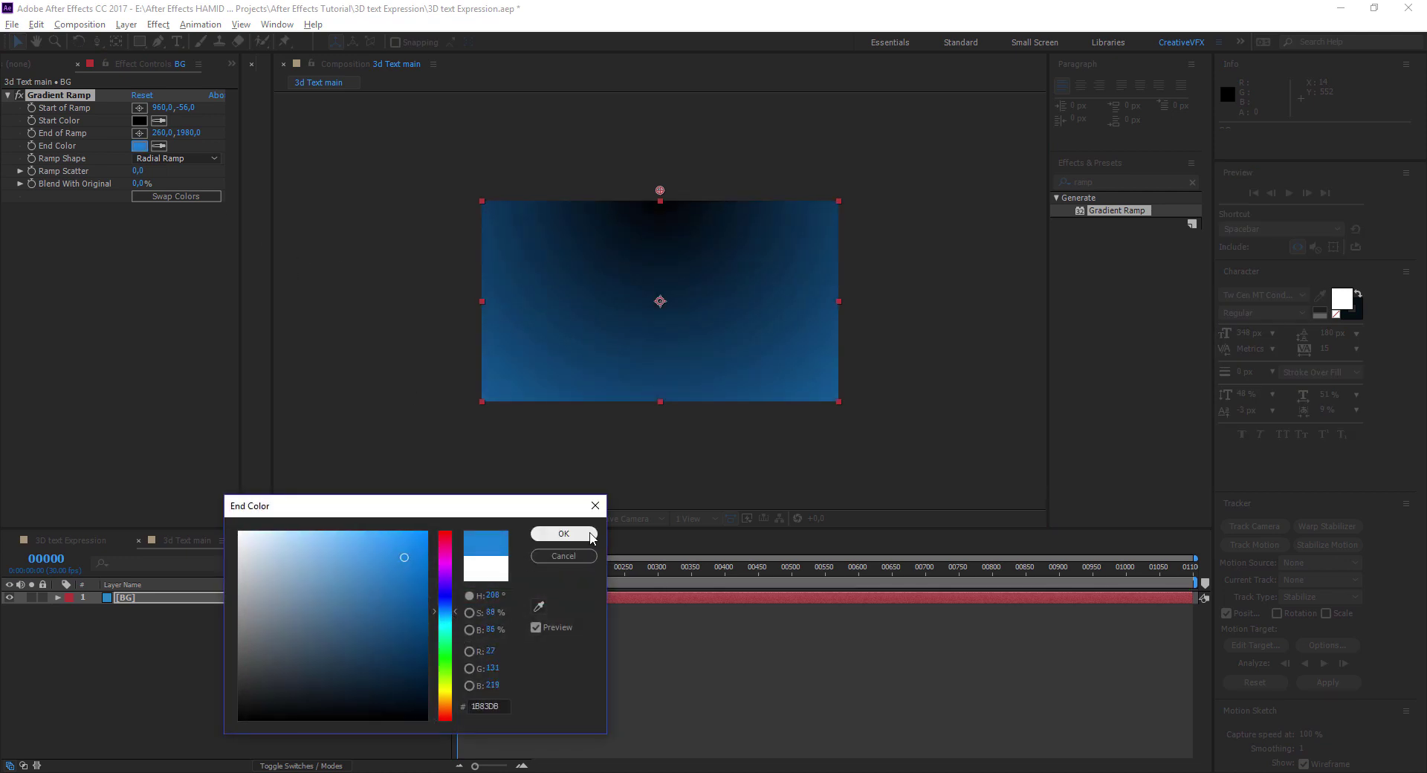
{"action": "left_click", "coordinate": [563, 533]}
Move the ramp's start to about 960, -116 and its end to about 164, 1920, and lock the BG layer.
{"action": "mouse_move", "coordinate": [660, 191]}
{"action": "left_mouse_down"}
{"action": "mouse_move", "coordinate": [669, 153]}
{"action": "mouse_move", "coordinate": [653, 203]}
{"action": "mouse_move", "coordinate": [660, 179]}
{"action": "left_mouse_up"}
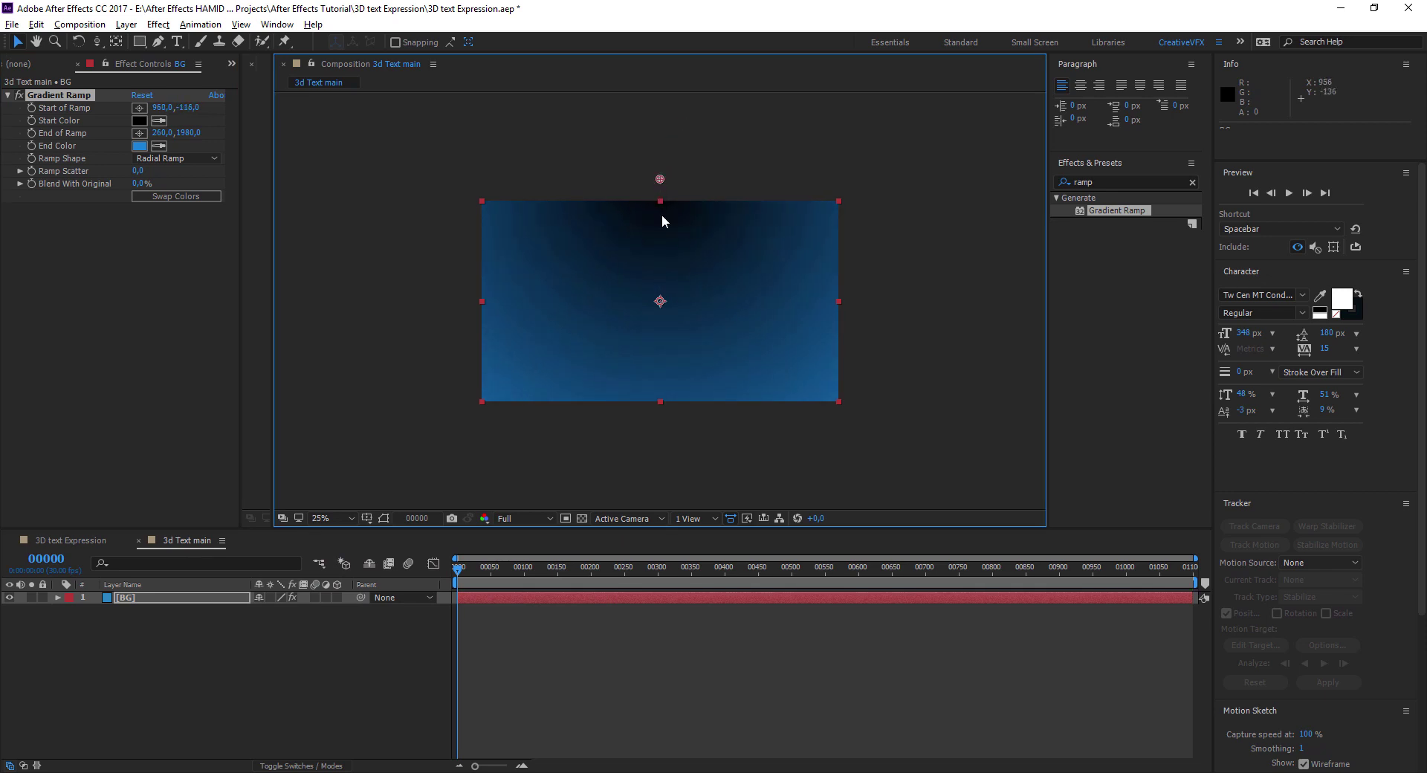
{"action": "left_click", "coordinate": [57, 146]}
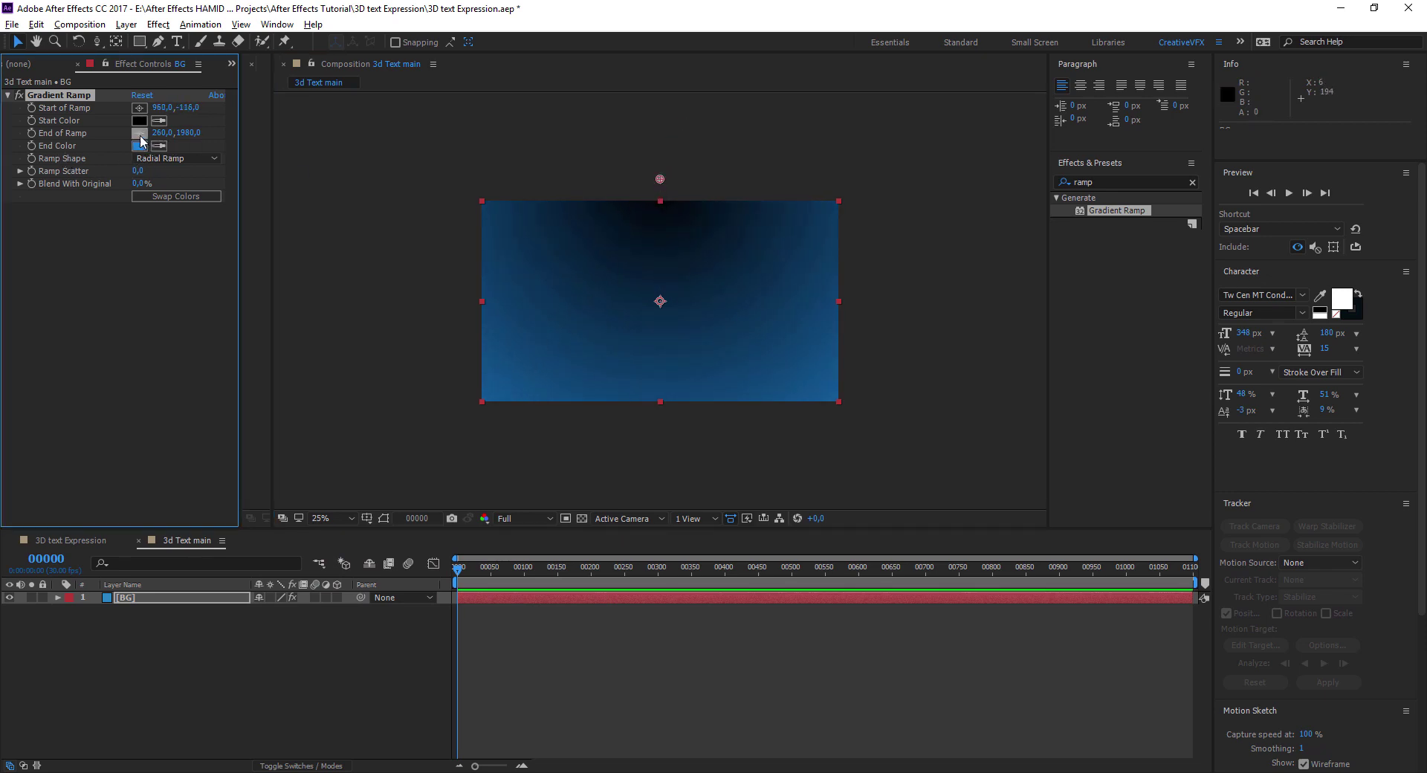
{"action": "left_click", "coordinate": [139, 133]}
{"action": "left_click", "coordinate": [661, 392]}
{"action": "left_click_drag", "start_coordinate": [661, 392], "coordinate": [509, 562]}
{"action": "scroll", "coordinate": [668, 466], "scroll_direction": "up", "scroll_amount": 2}
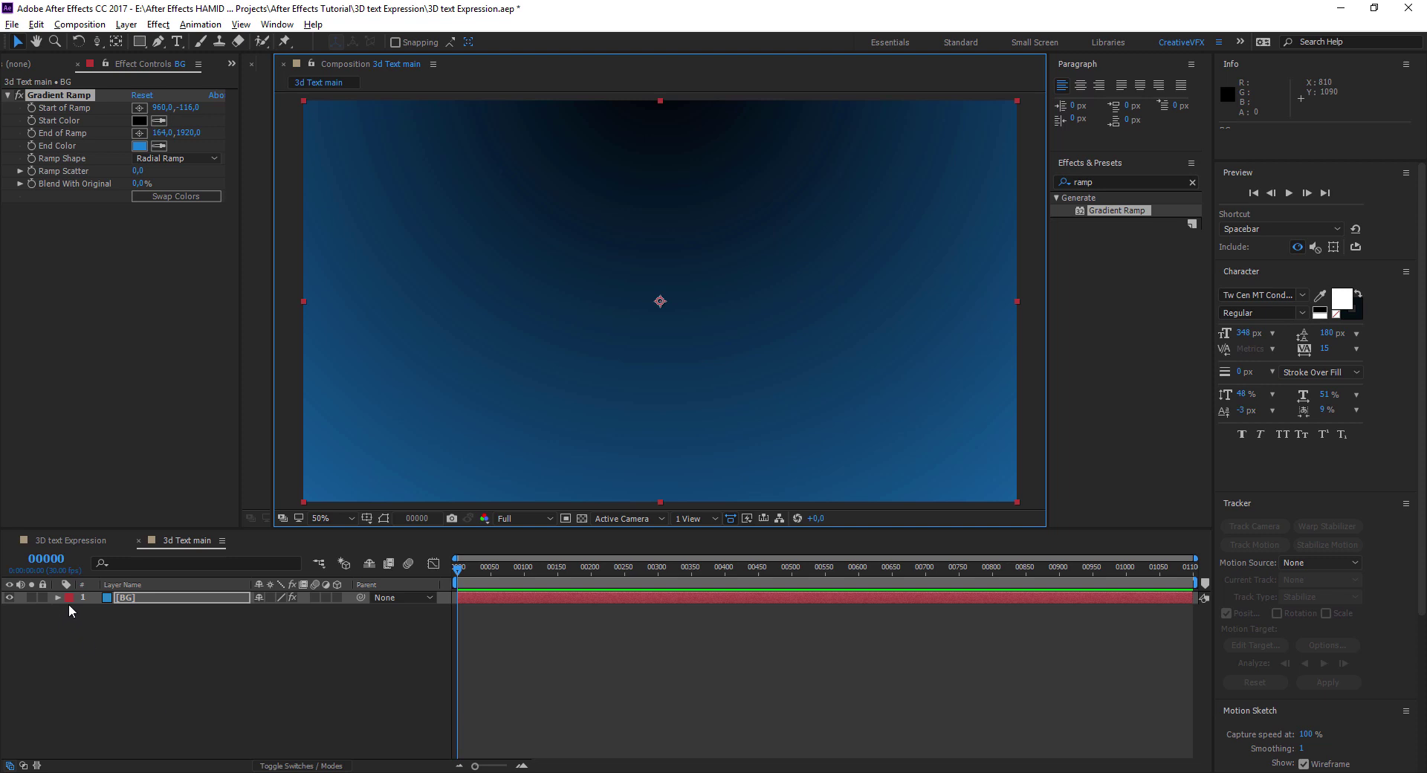
{"action": "left_click", "coordinate": [41, 597]}
Create a two-node camera with the 35mm preset and lock its layer.
{"action": "right_click", "coordinate": [307, 661]}
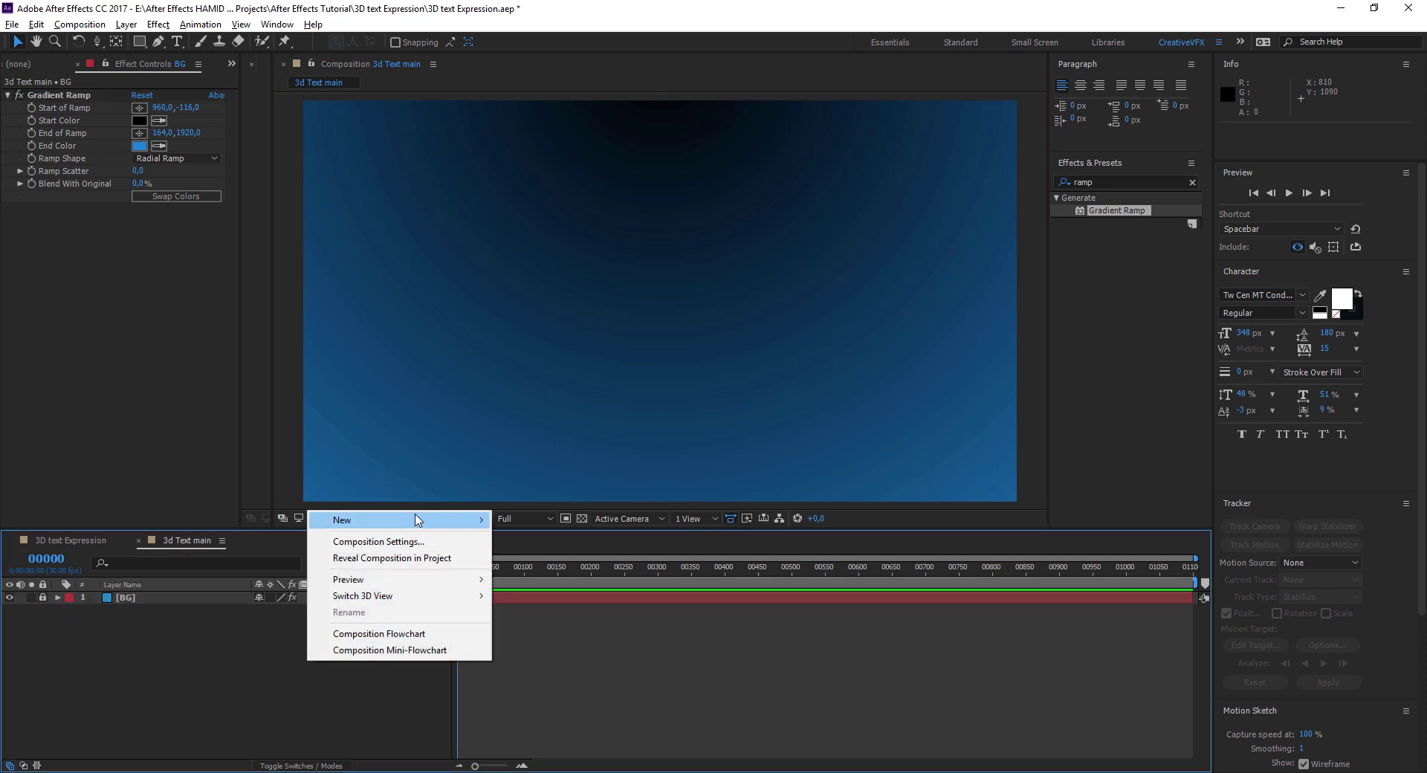
{"action": "mouse_move", "coordinate": [415, 520]}
{"action": "left_click", "coordinate": [560, 594]}
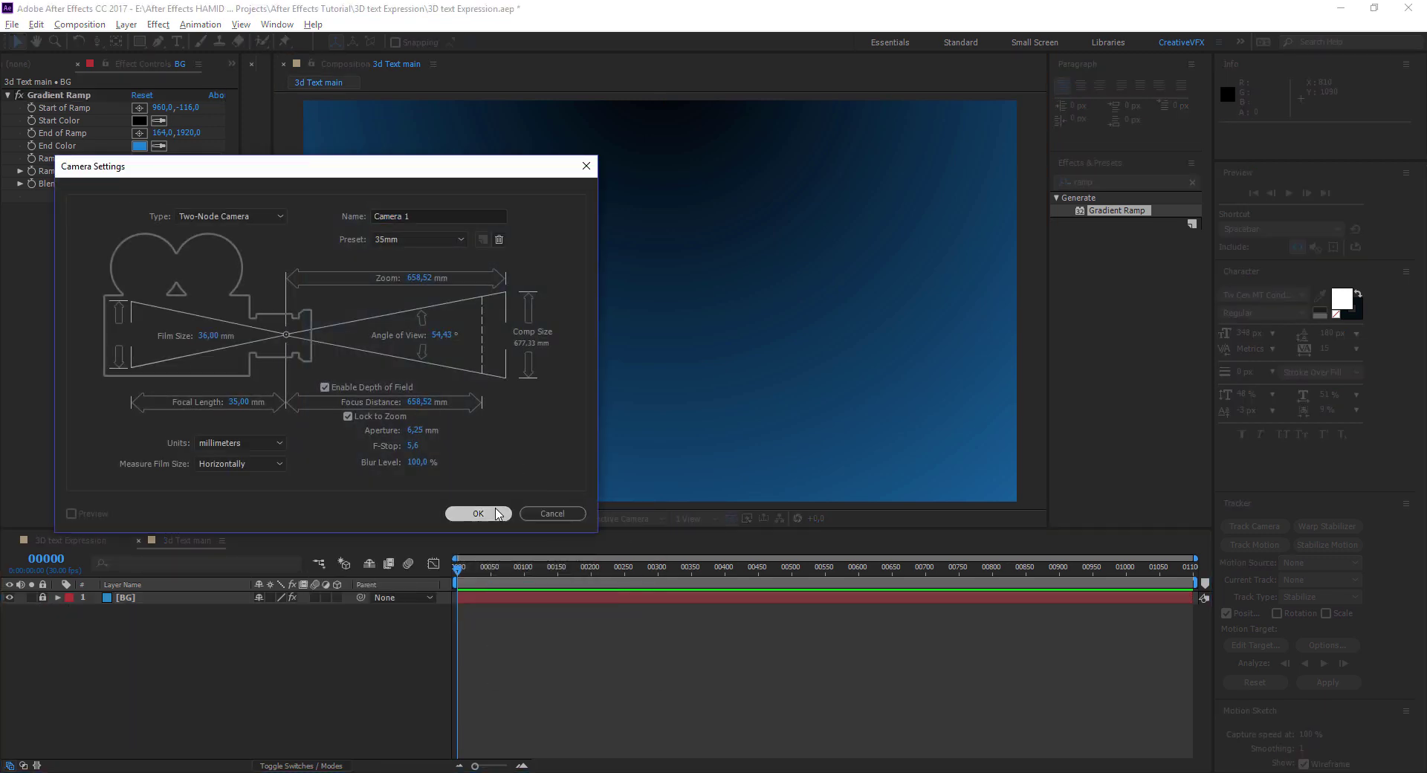
{"action": "left_click", "coordinate": [497, 514]}
{"action": "left_click", "coordinate": [799, 451]}
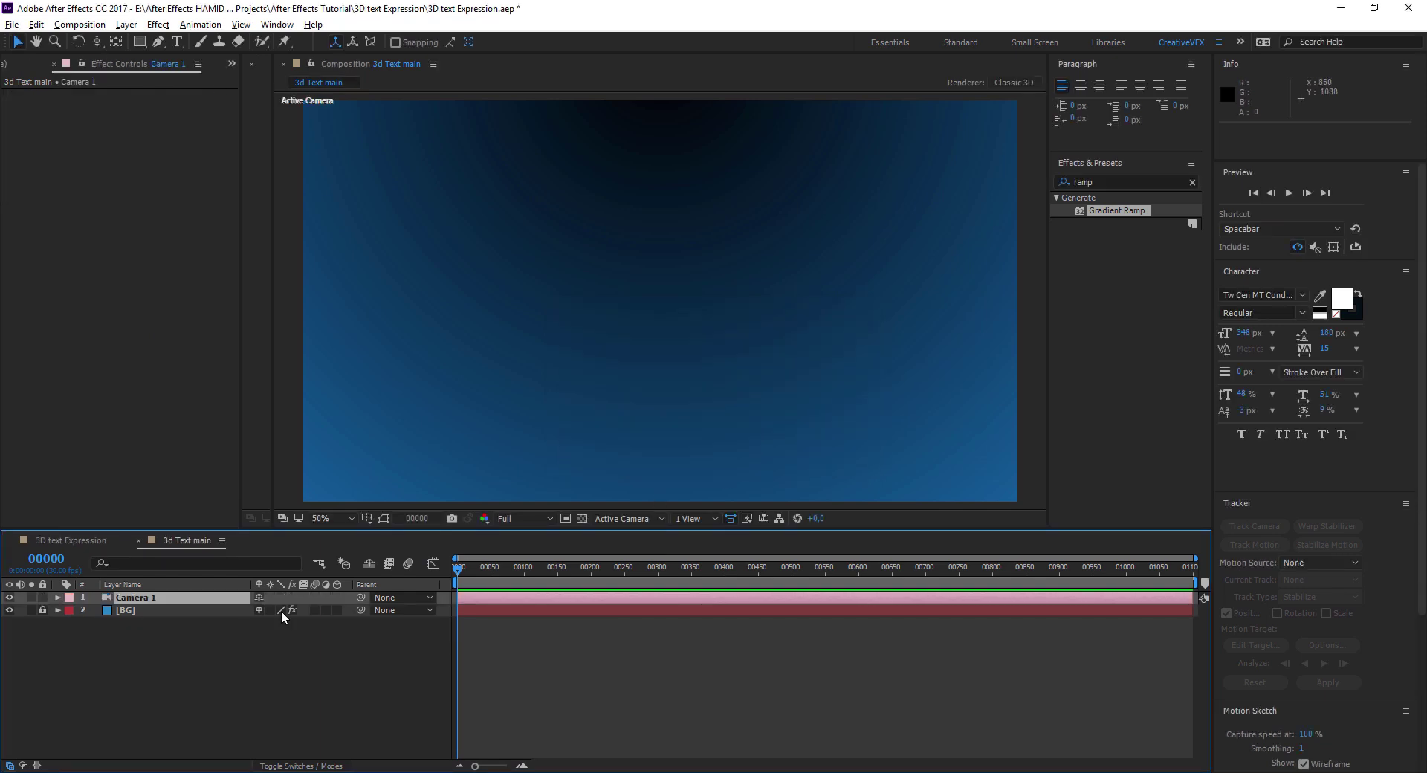
{"action": "left_click", "coordinate": [42, 596]}
Create a text layer reading RANDOM and move it to about the centre of the frame.
{"action": "right_click", "coordinate": [309, 664]}
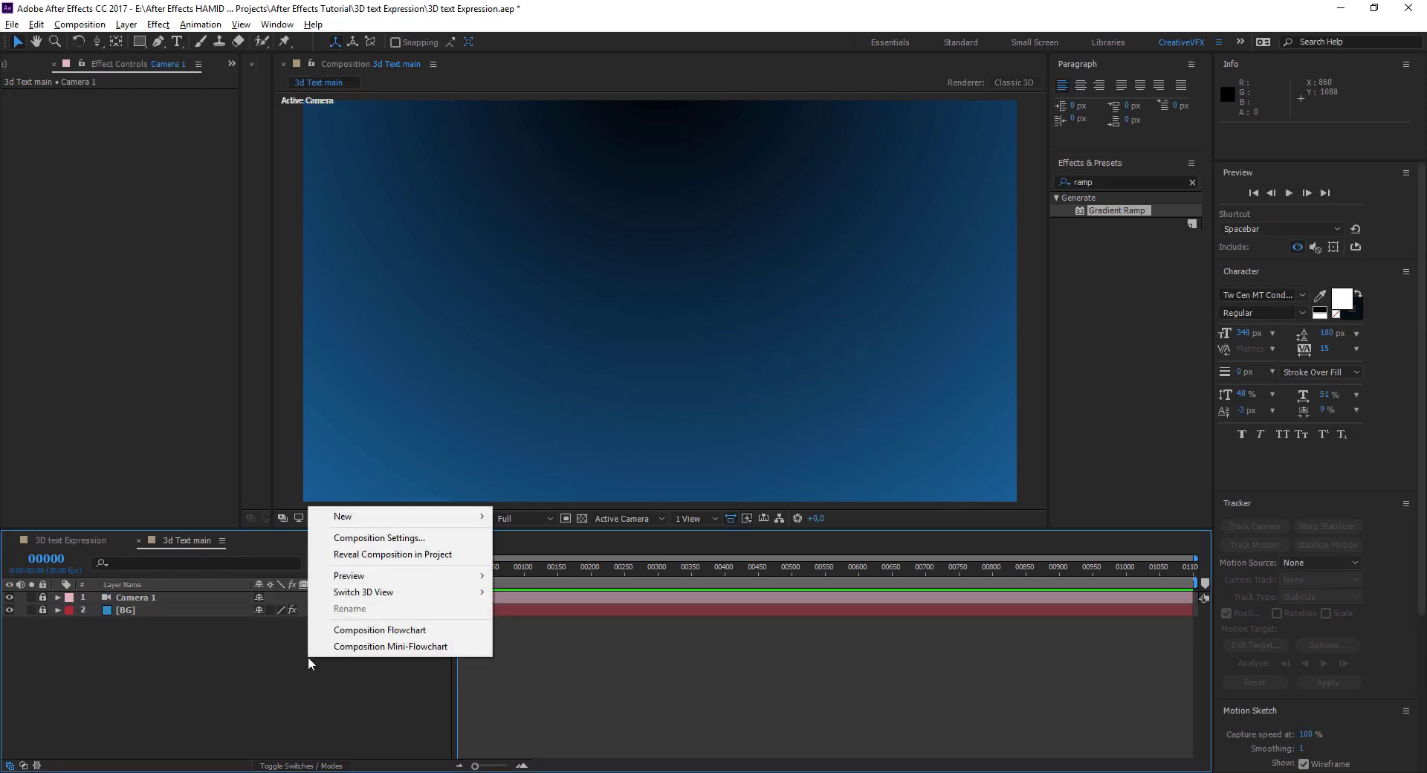
{"action": "mouse_move", "coordinate": [414, 520]}
{"action": "left_click", "coordinate": [559, 546]}
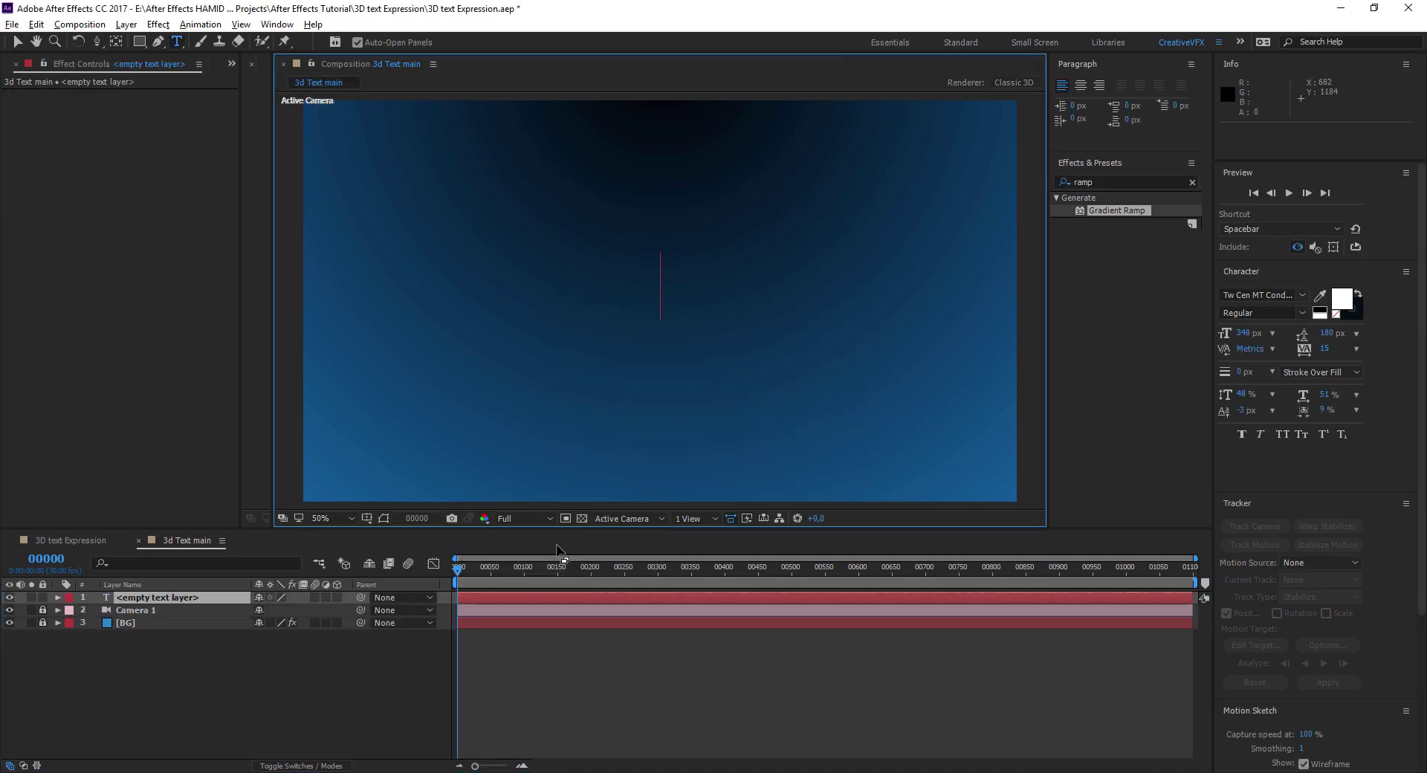
{"action": "type", "text": "RANDOM"}
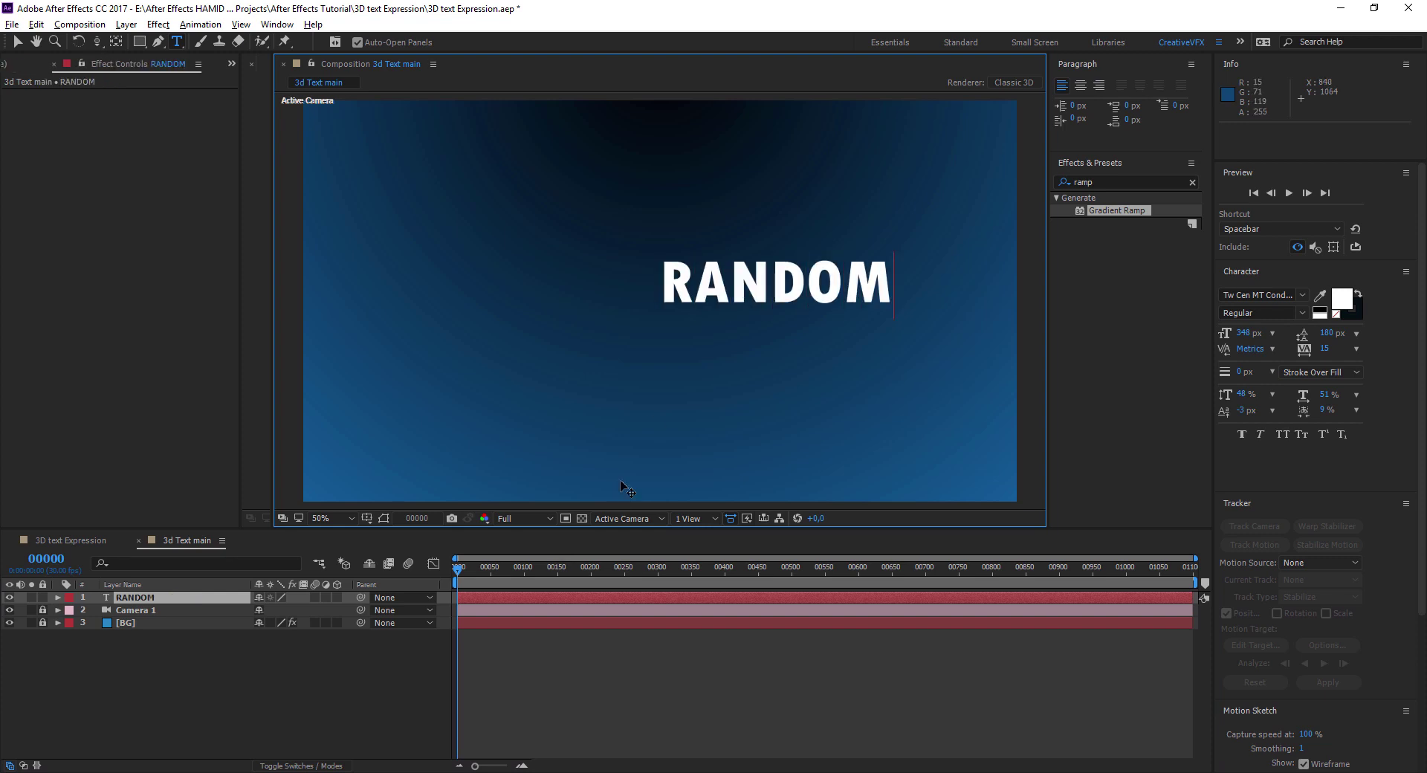
{"action": "left_click_drag", "start_coordinate": [686, 351], "coordinate": [577, 373]}
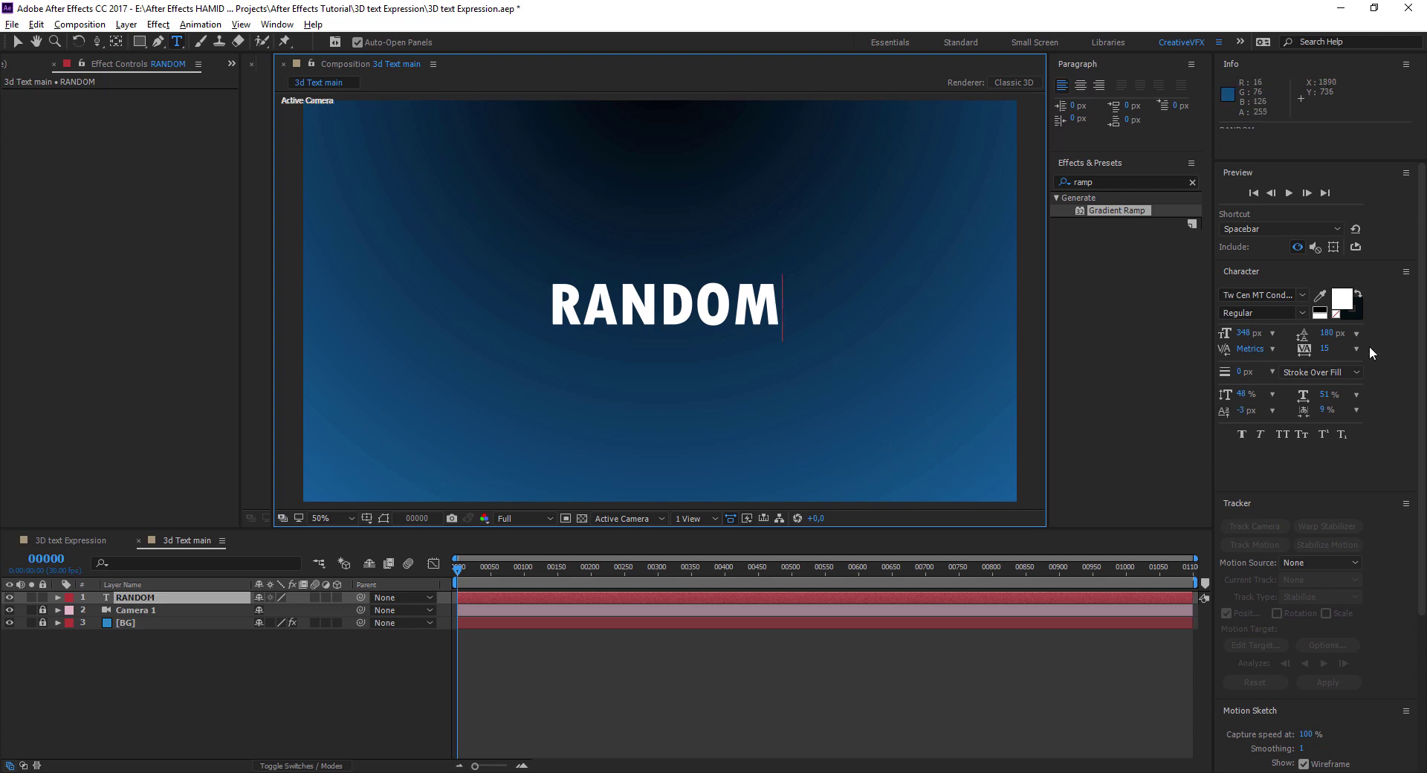
Enlarge the RANDOM text to a font size of 402 px and shift it slightly to re-centre it.
{"action": "left_click", "coordinate": [136, 597]}
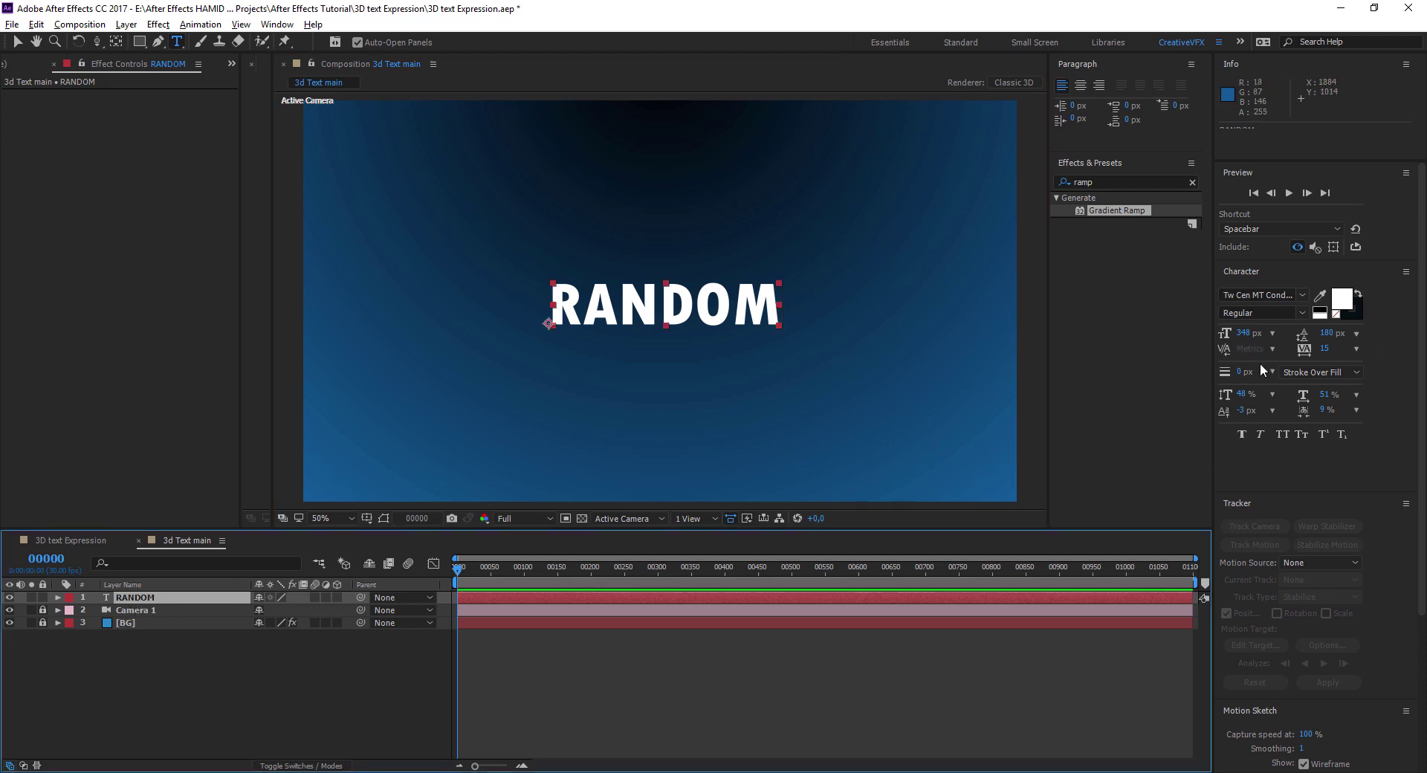
{"action": "left_click_drag", "start_coordinate": [1243, 333], "coordinate": [1284, 333]}
{"action": "key", "text": "v"}
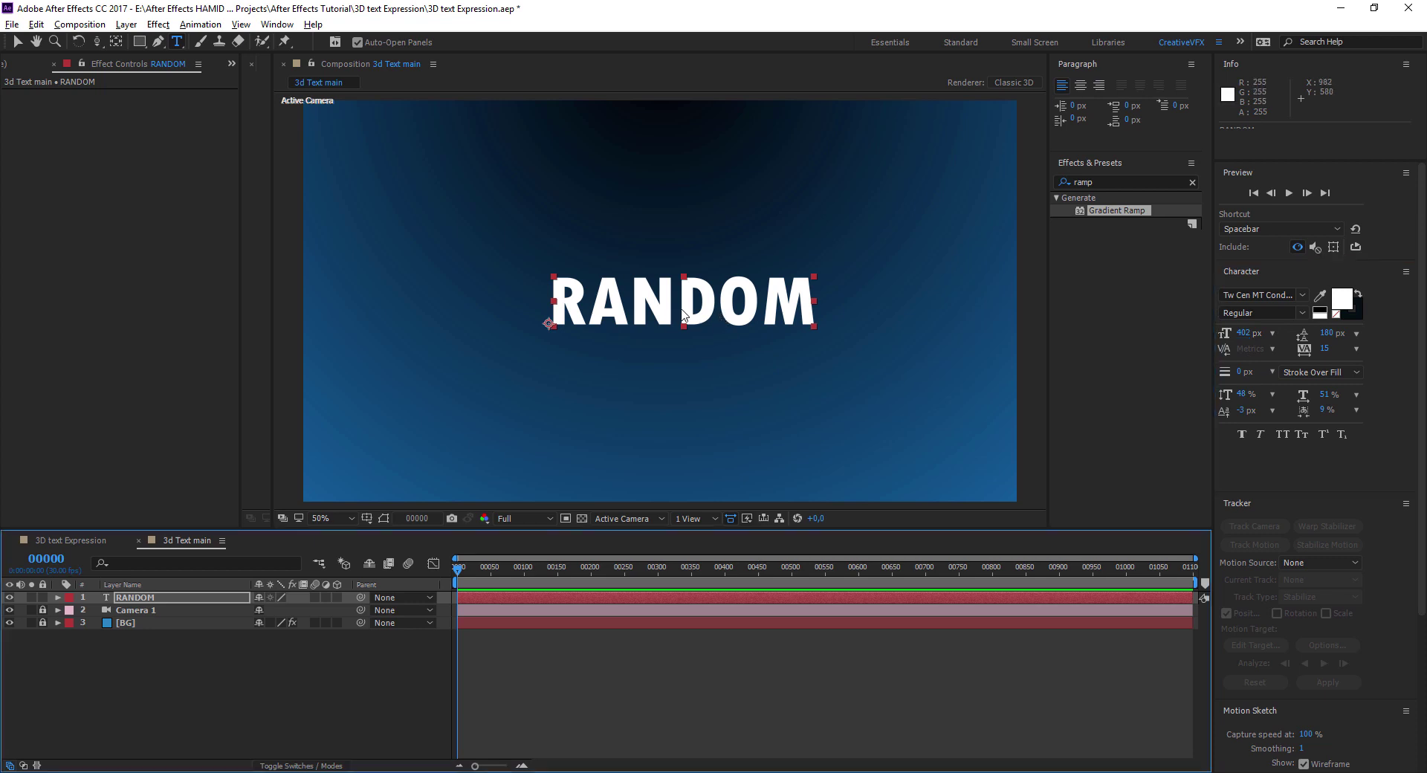
{"action": "mouse_move", "coordinate": [700, 300]}
{"action": "left_mouse_down"}
{"action": "mouse_move", "coordinate": [678, 300]}
{"action": "mouse_move", "coordinate": [690, 300]}
{"action": "left_mouse_up"}
{"action": "left_click", "coordinate": [251, 721]}
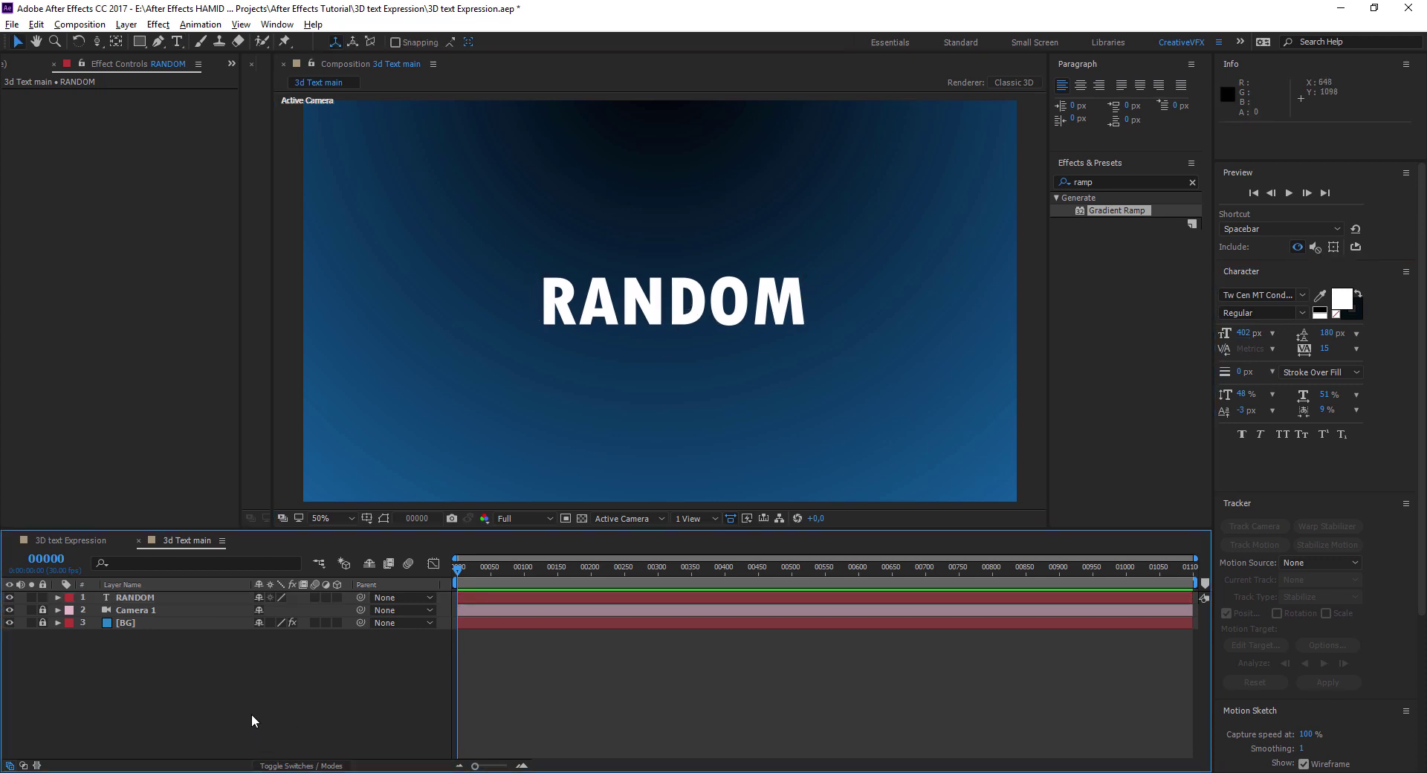
Pre-compose the RANDOM text layer as RANDOM Comp 1, moving all attributes into the new composition.
{"action": "left_click", "coordinate": [165, 596]}
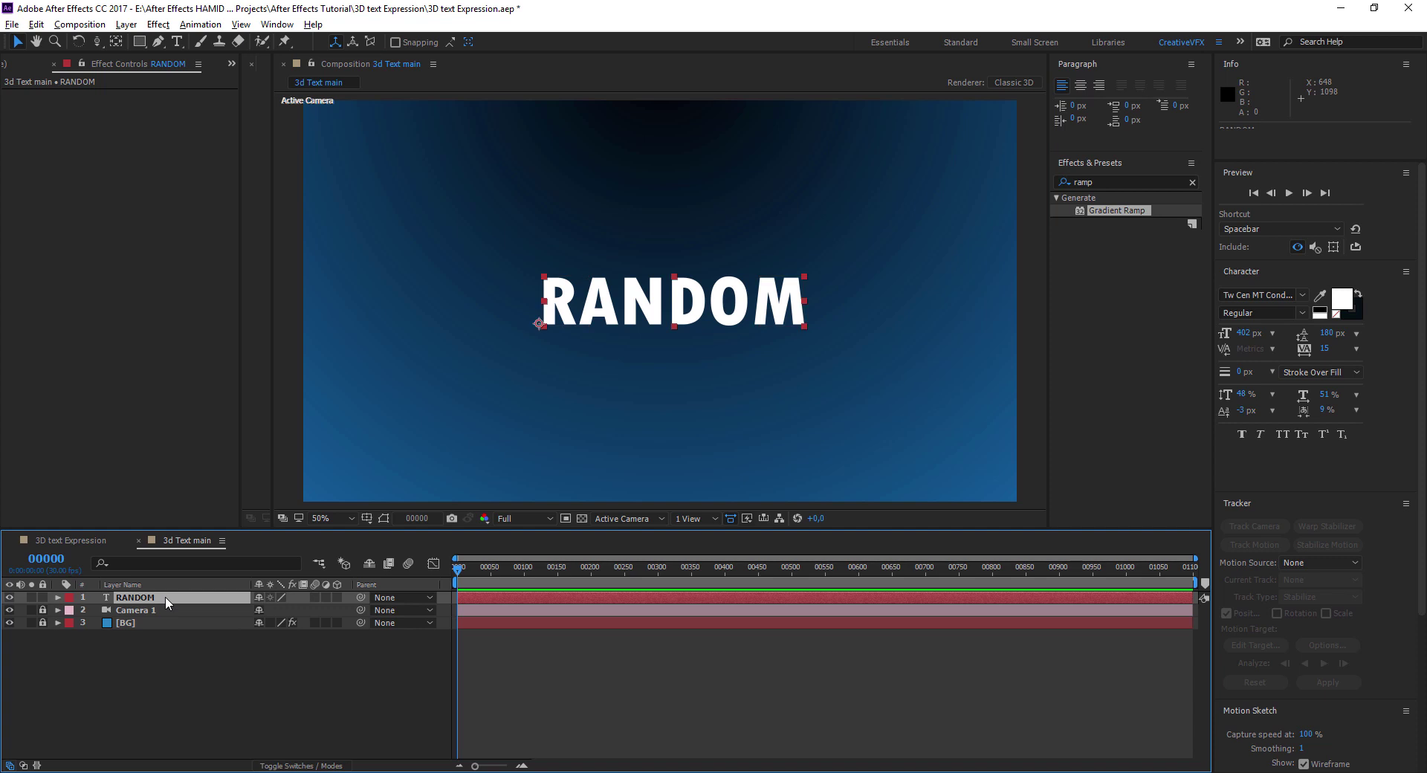
{"action": "key", "text": "ctrl+shift+c"}
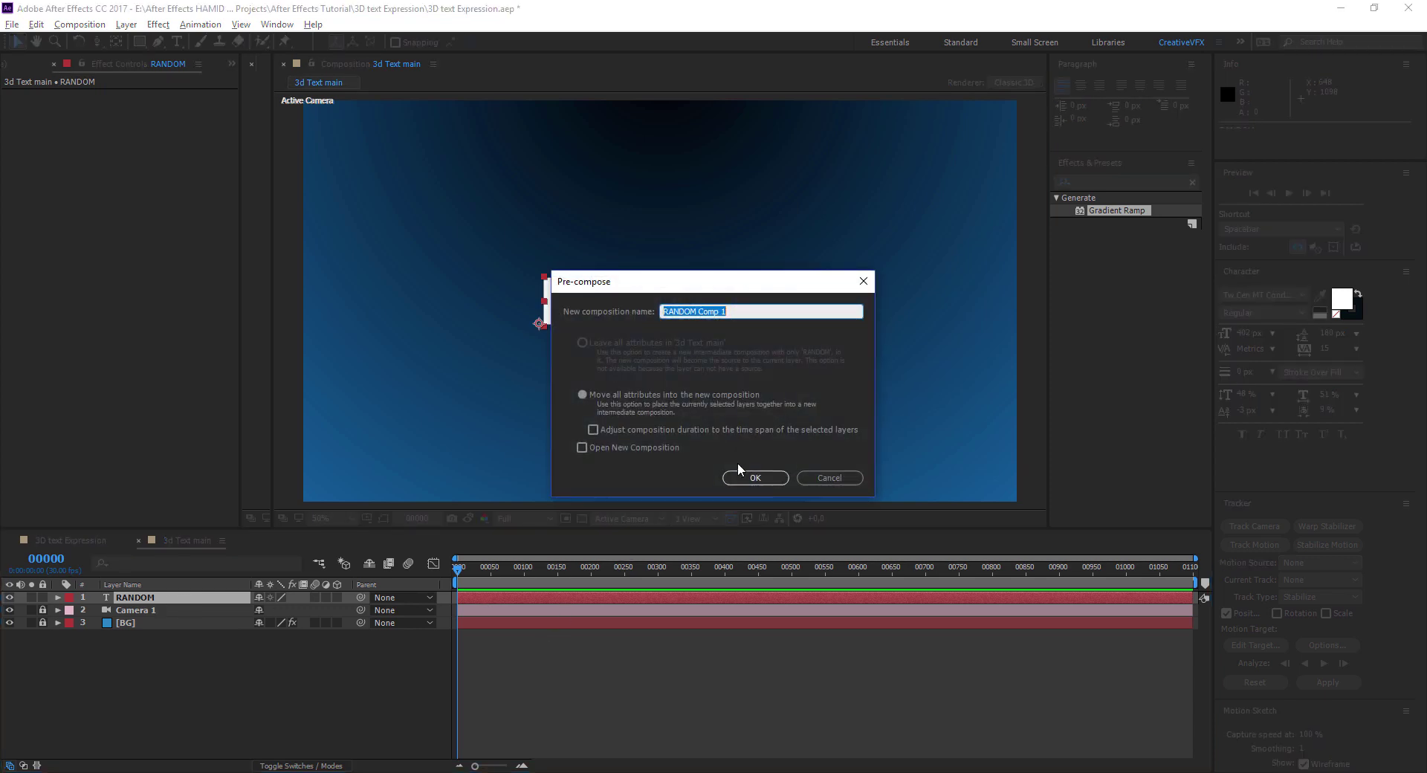
{"action": "left_click", "coordinate": [726, 479]}
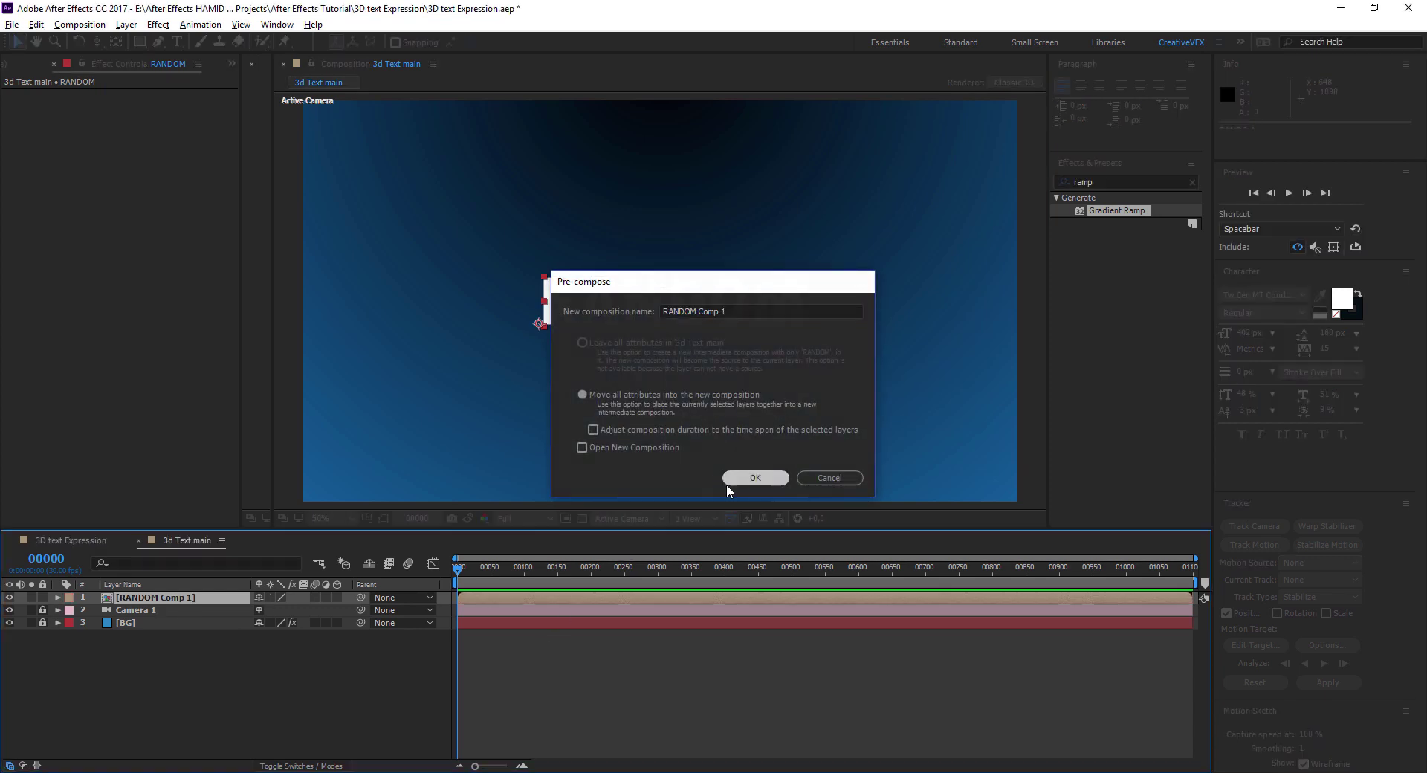
Open RANDOM Comp 1 to inspect its text layer, and return to the 3d Text main composition.
{"action": "double_click", "coordinate": [178, 599]}
{"action": "left_click", "coordinate": [193, 596]}
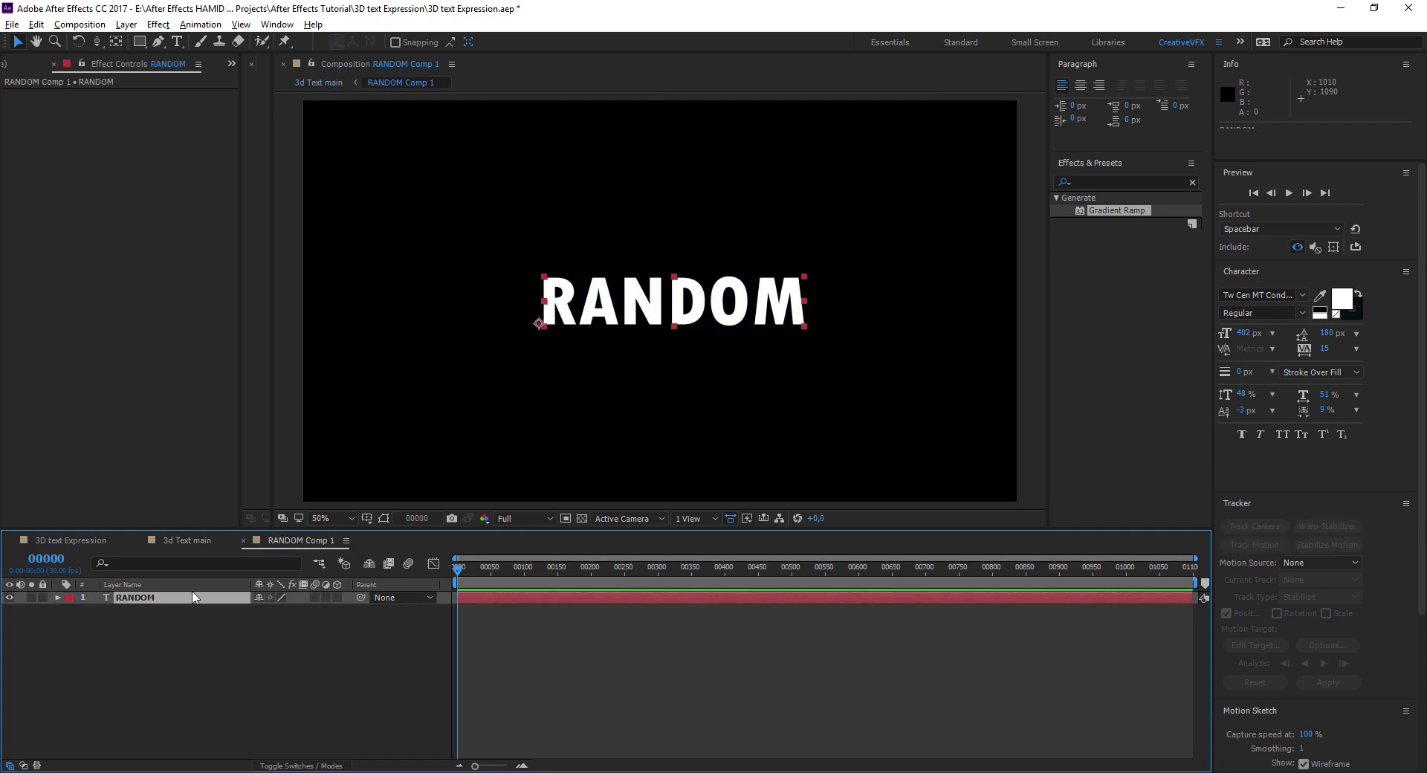
{"action": "left_click", "coordinate": [191, 540]}
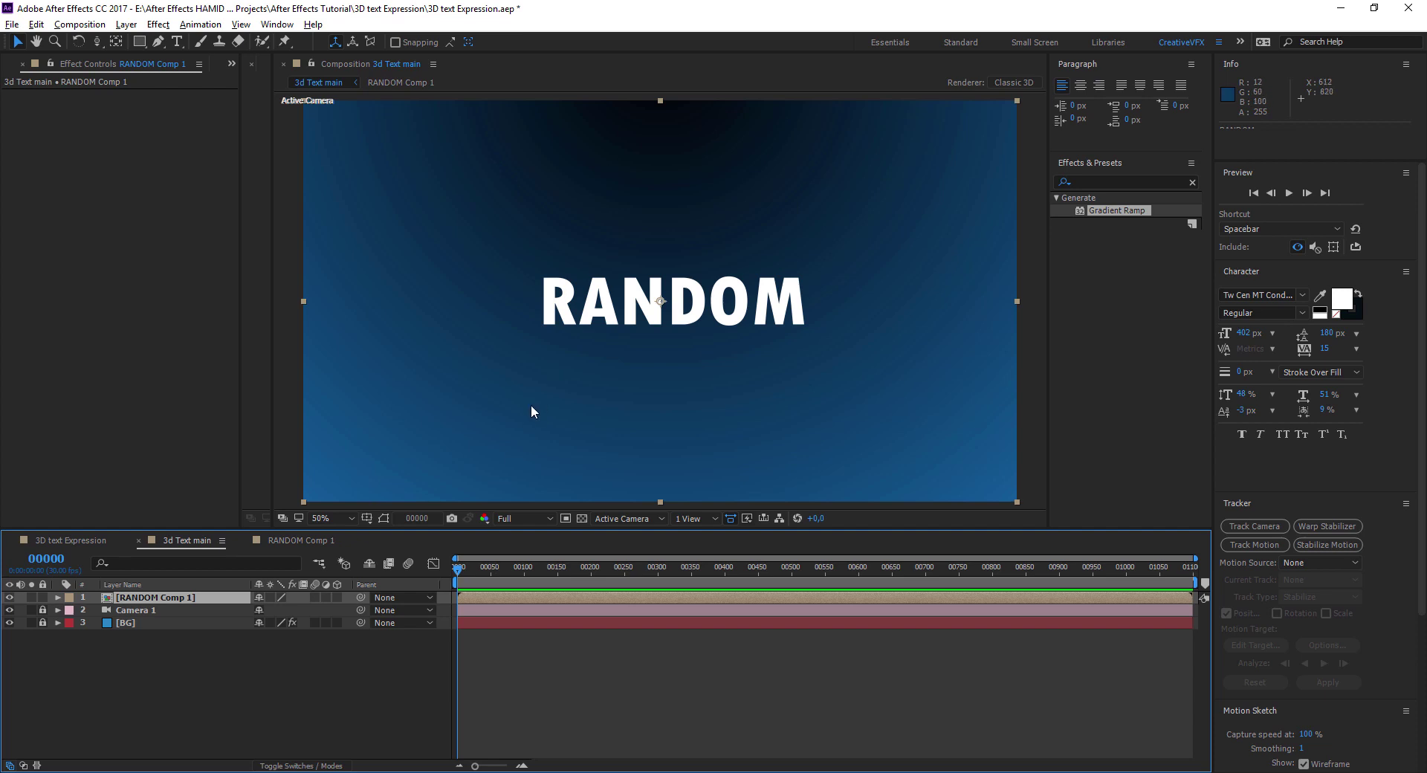
Add the expression x=transform.position[0] to the Position property of the RANDOM Comp 1 layer.
{"action": "left_click", "coordinate": [159, 626]}
{"action": "left_click", "coordinate": [161, 597]}
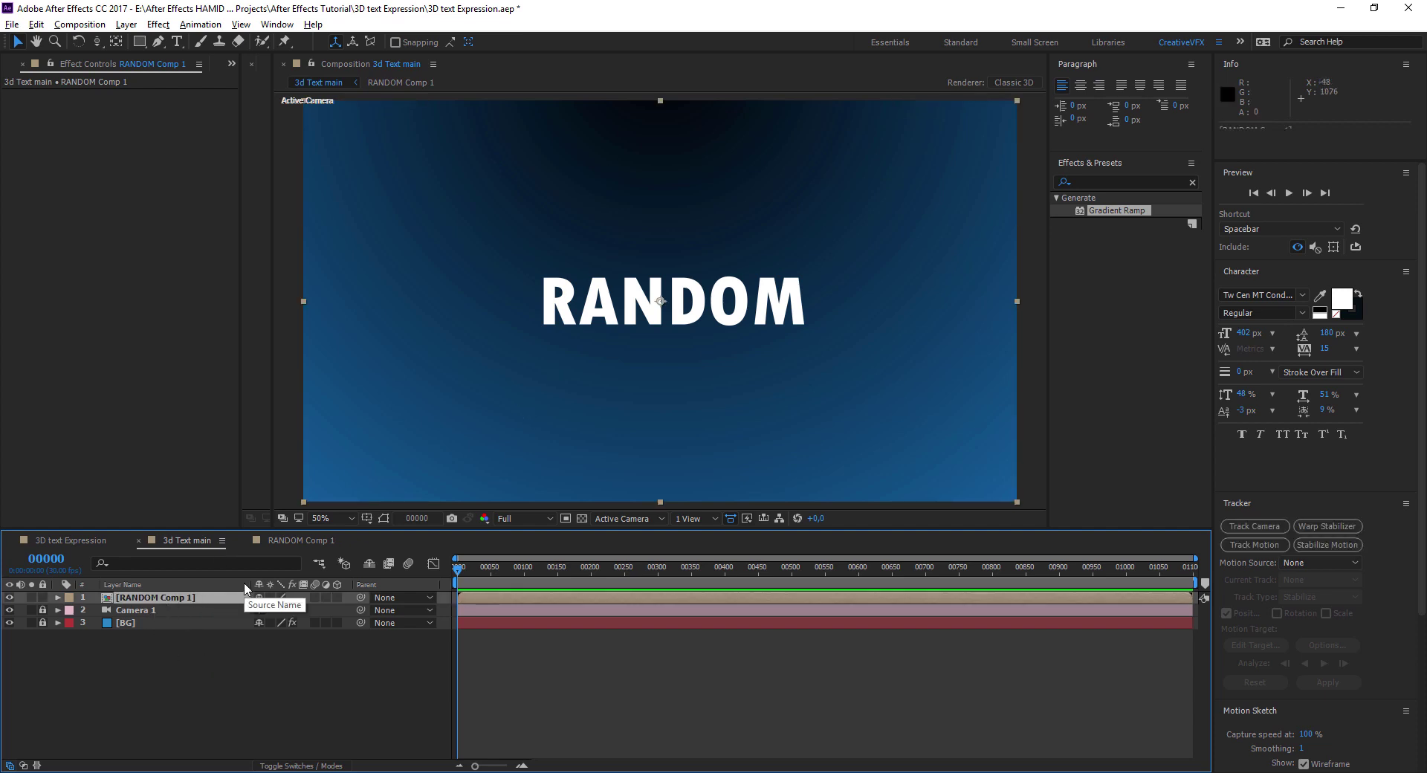
{"action": "key", "text": "p"}
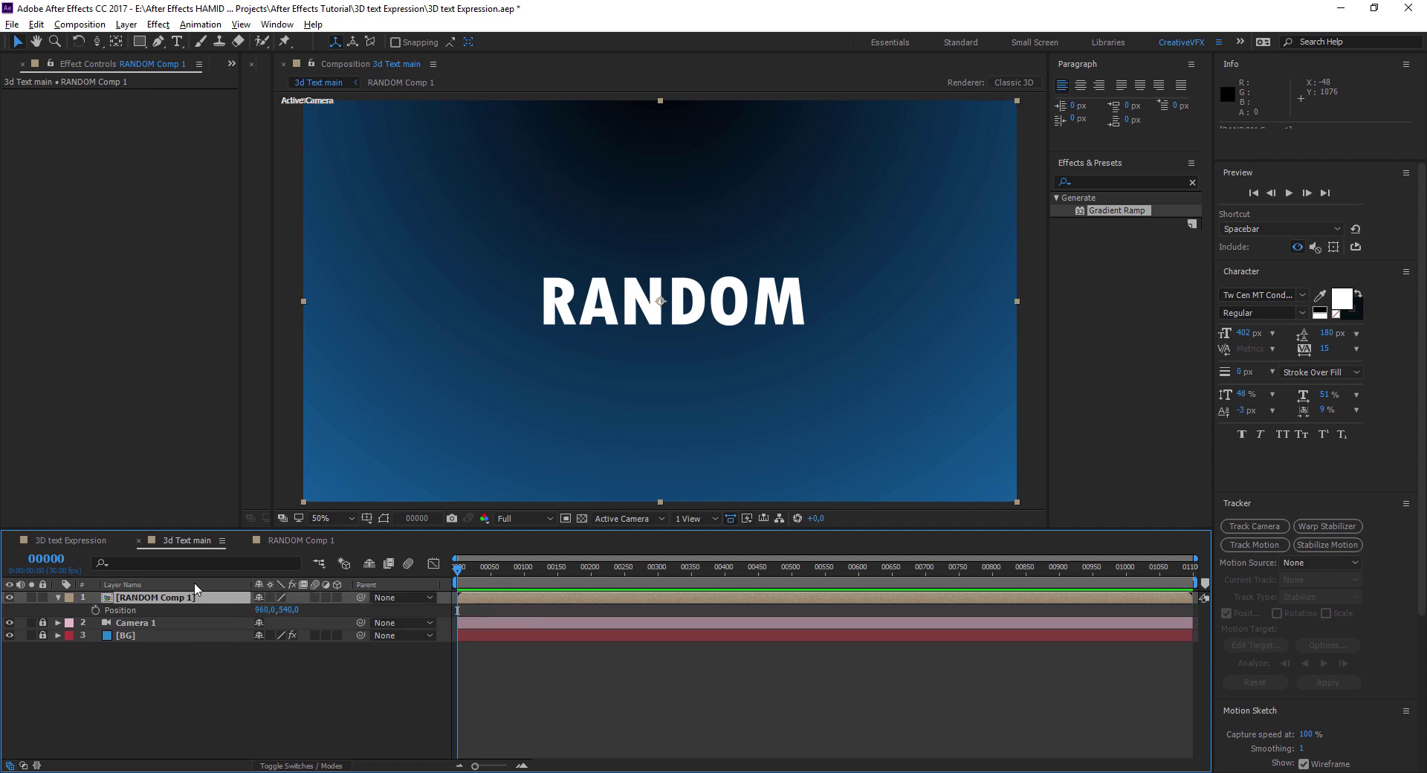
{"action": "left_click", "coordinate": [97, 610], "text": "alt"}
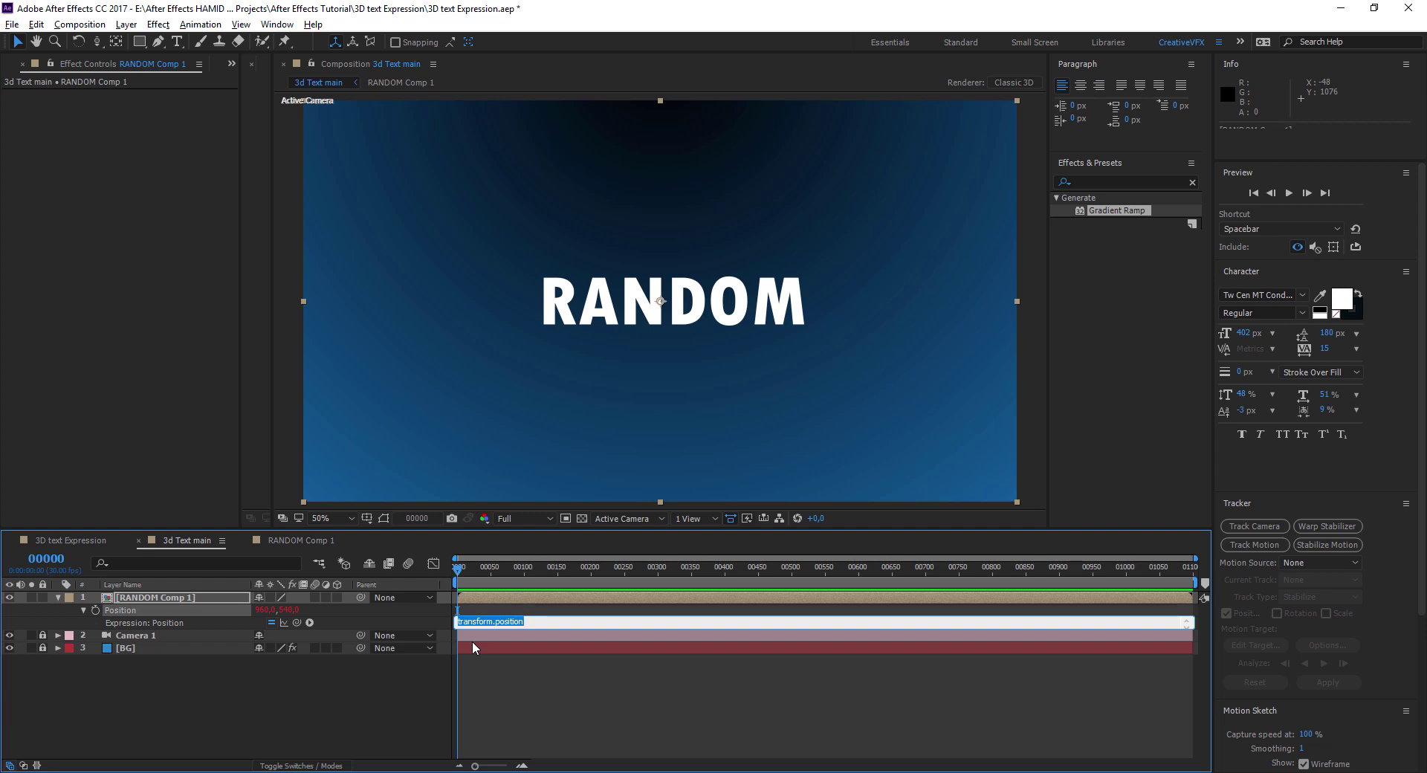
{"action": "type", "text": "x="}
{"action": "left_click_drag", "start_coordinate": [297, 623], "coordinate": [265, 619]}
{"action": "key", "text": "KP_Enter"}
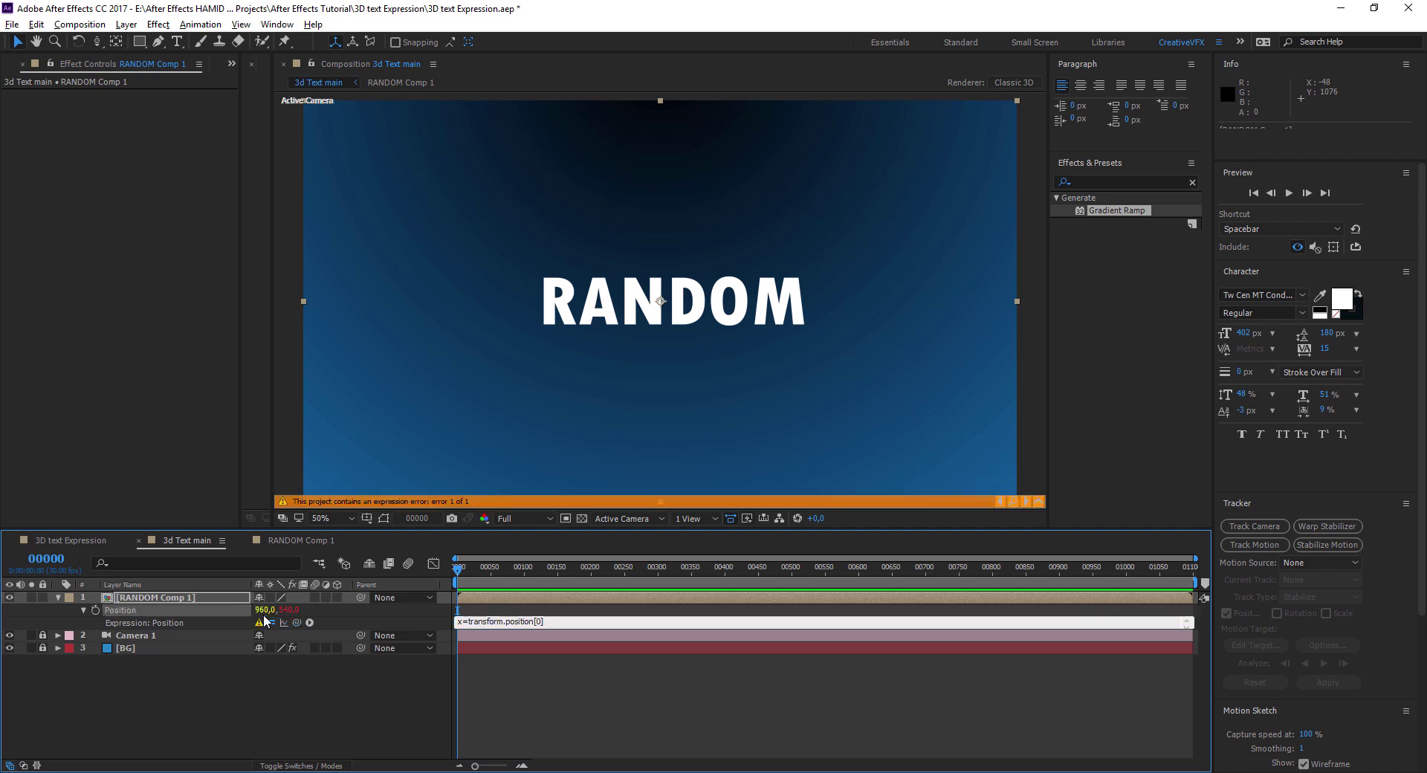
Add the line y=transform.position[1] to the Position expression and make RANDOM Comp 1 a 3D layer.
{"action": "left_click", "coordinate": [556, 622]}
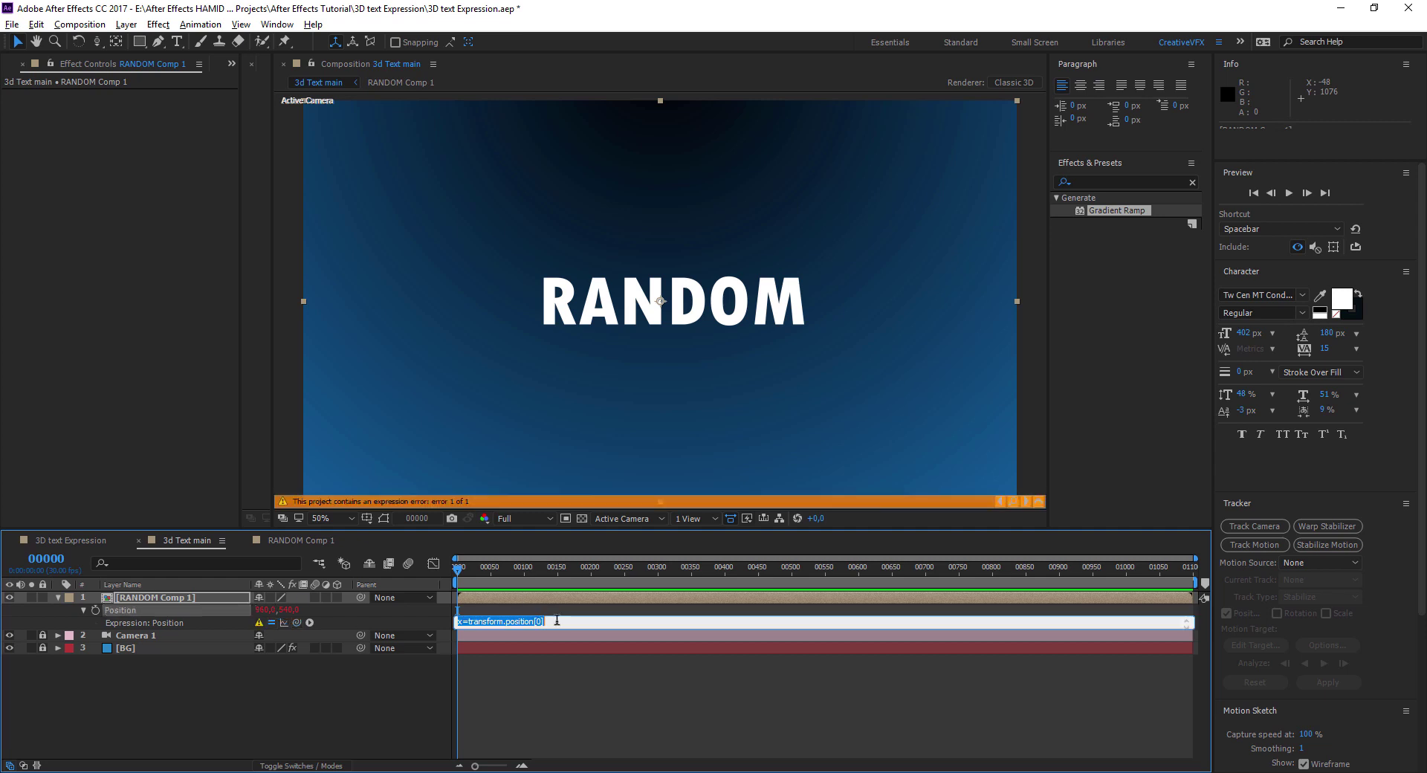
{"action": "left_click", "coordinate": [556, 622]}
{"action": "key", "text": "Return"}
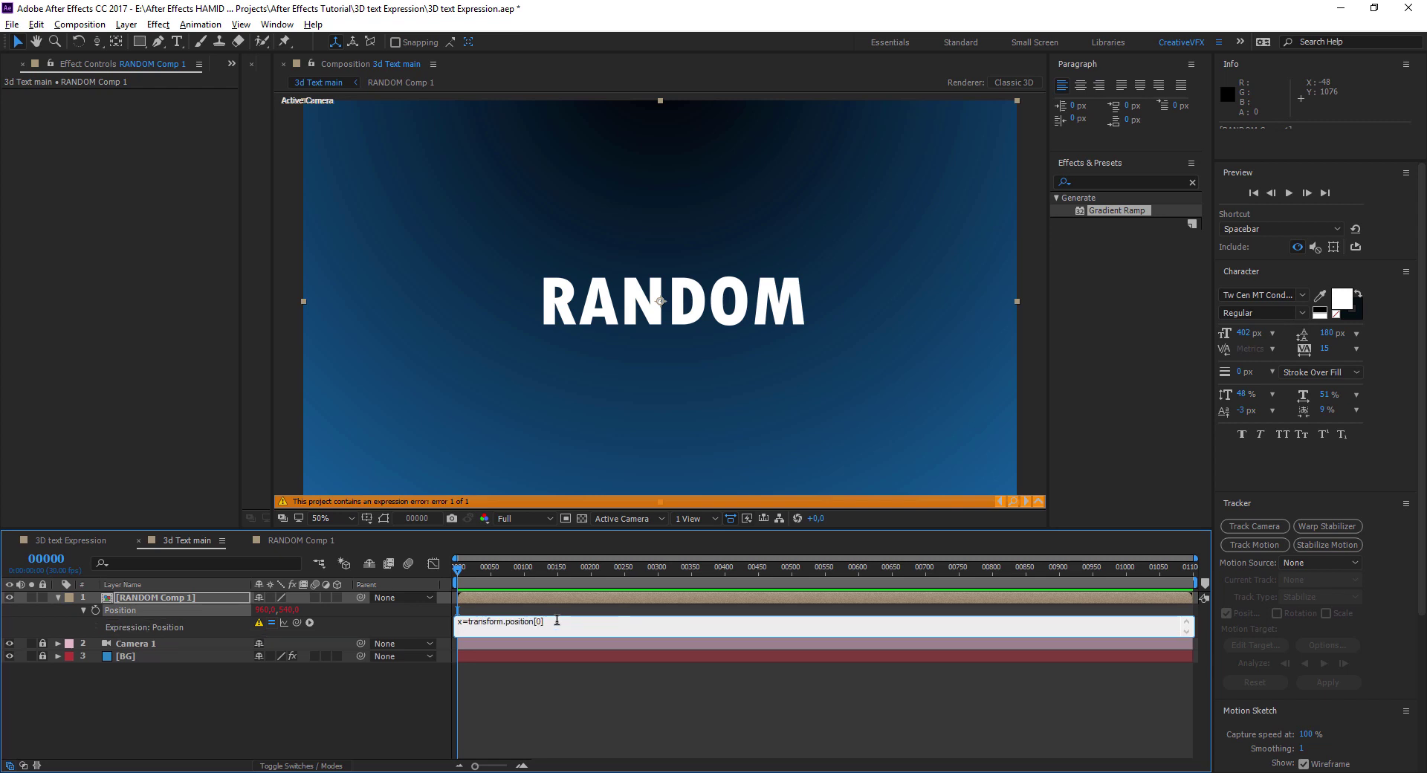
{"action": "type", "text": "y="}
{"action": "left_click_drag", "start_coordinate": [296, 623], "coordinate": [289, 614]}
{"action": "left_click", "coordinate": [336, 596]}
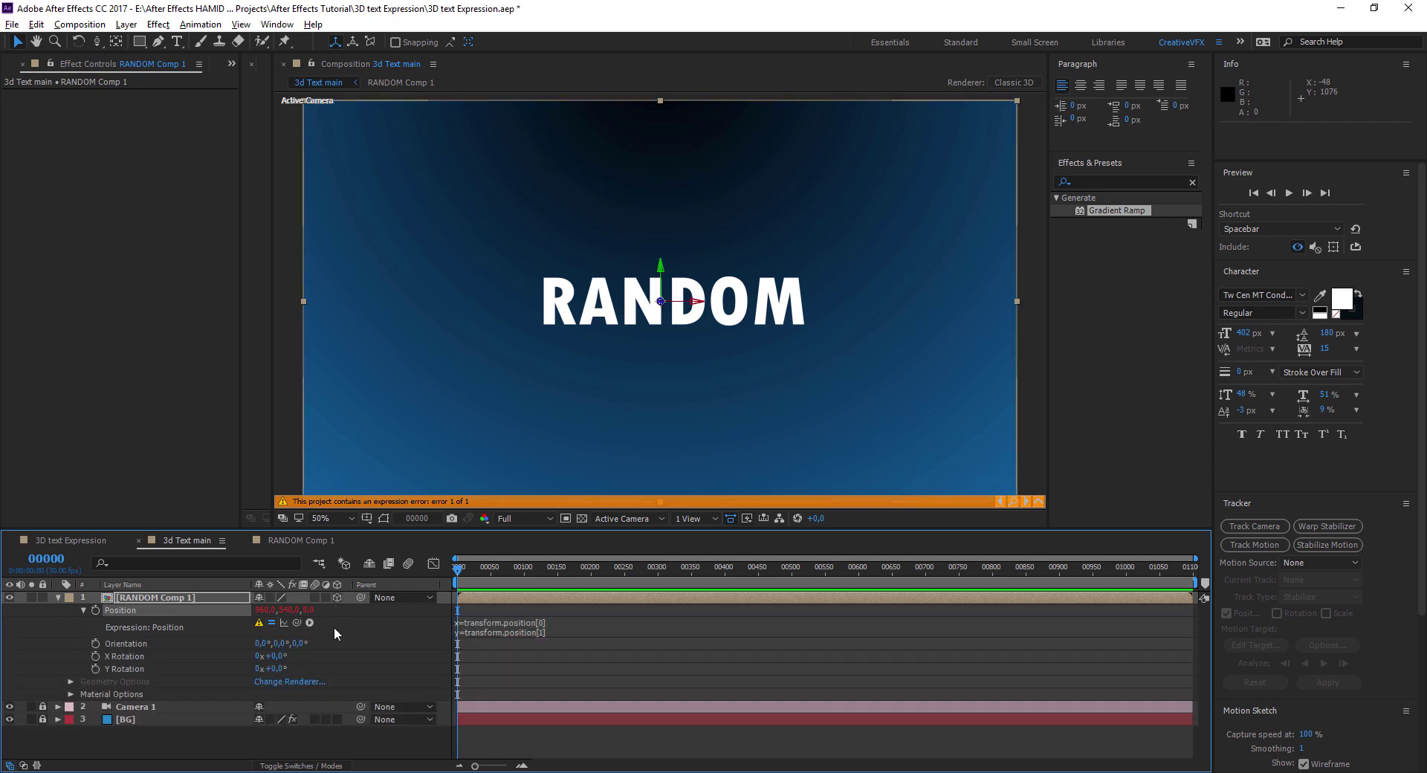
Extend the RANDOM Comp 1 Position expression with the lines z=index and [x,y,z*20].
{"action": "left_click", "coordinate": [511, 623]}
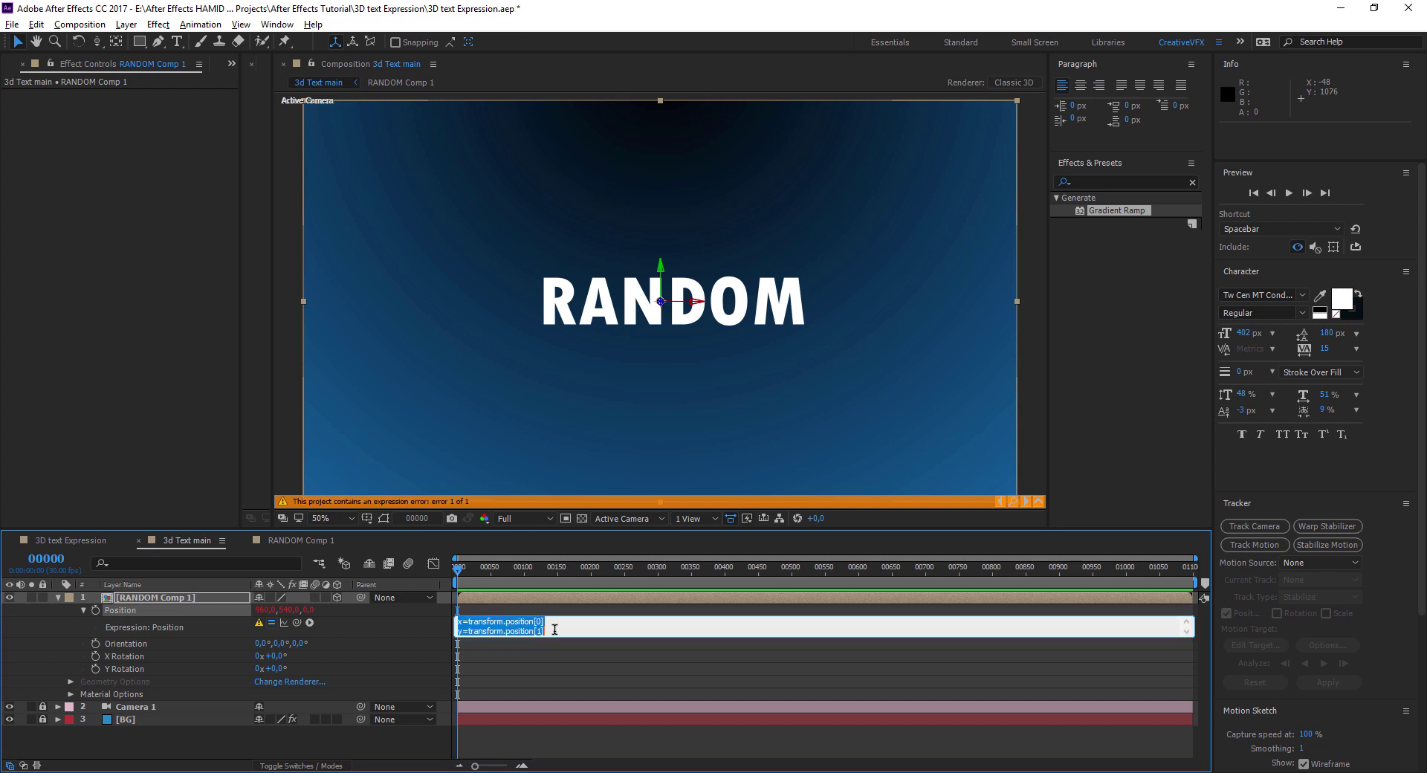
{"action": "left_click", "coordinate": [556, 631]}
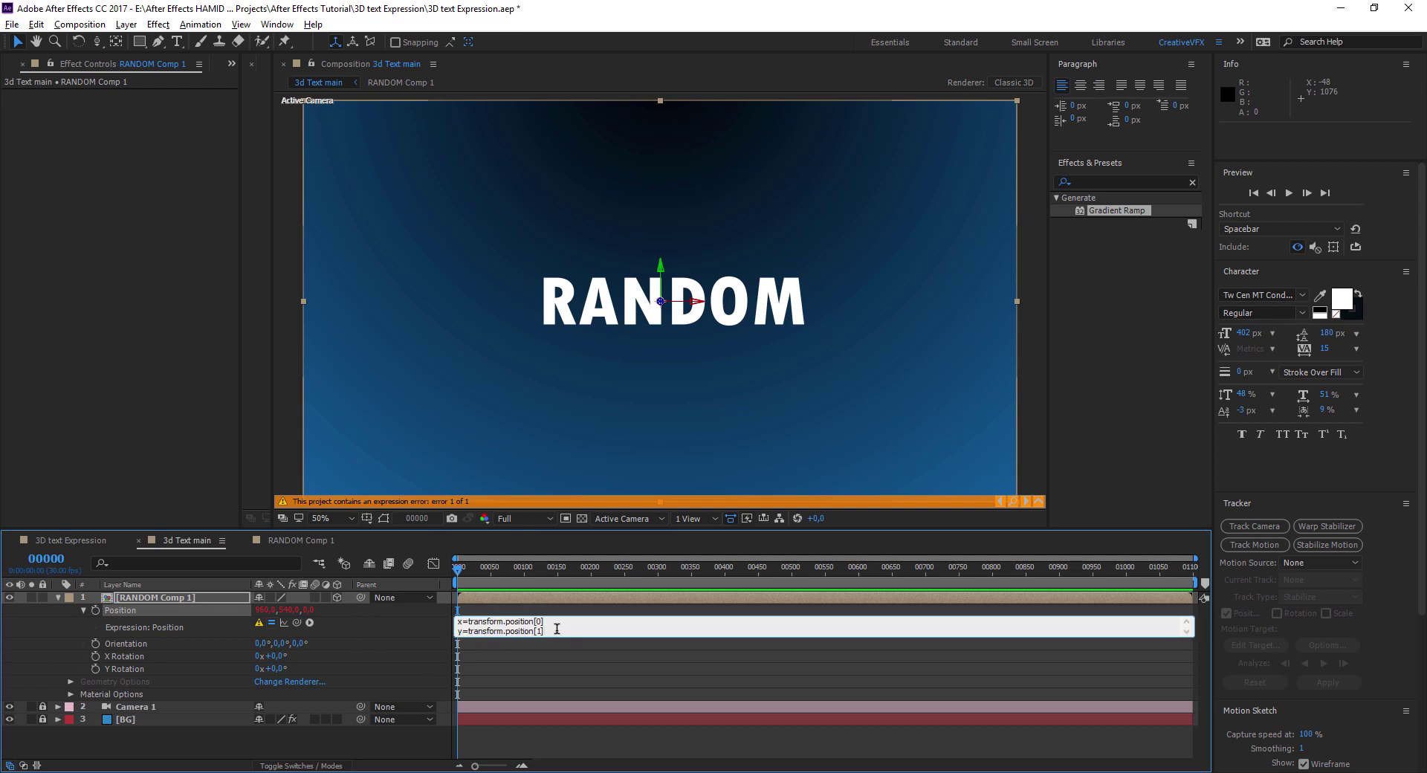
{"action": "key", "text": "Return"}
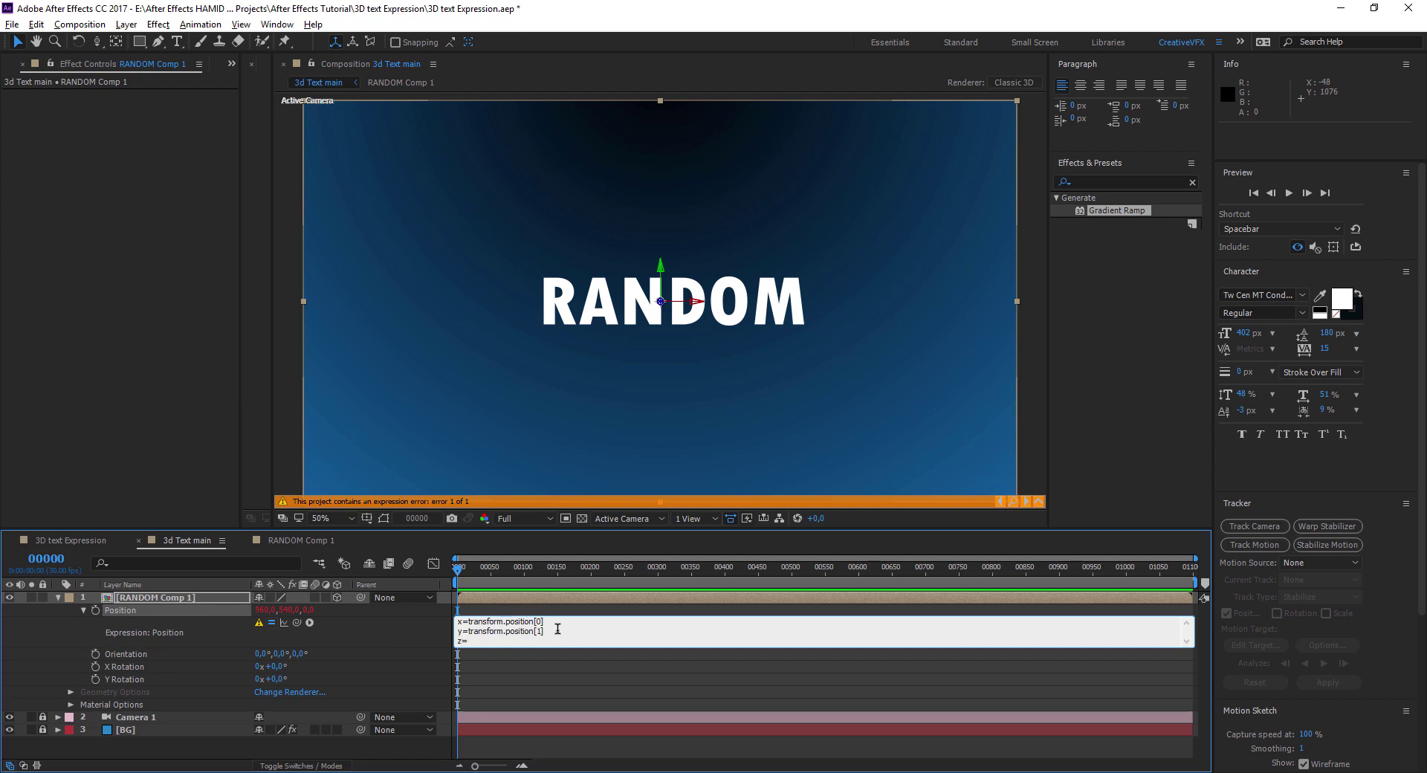
{"action": "type", "text": "z=index"}
{"action": "key", "text": "Return"}
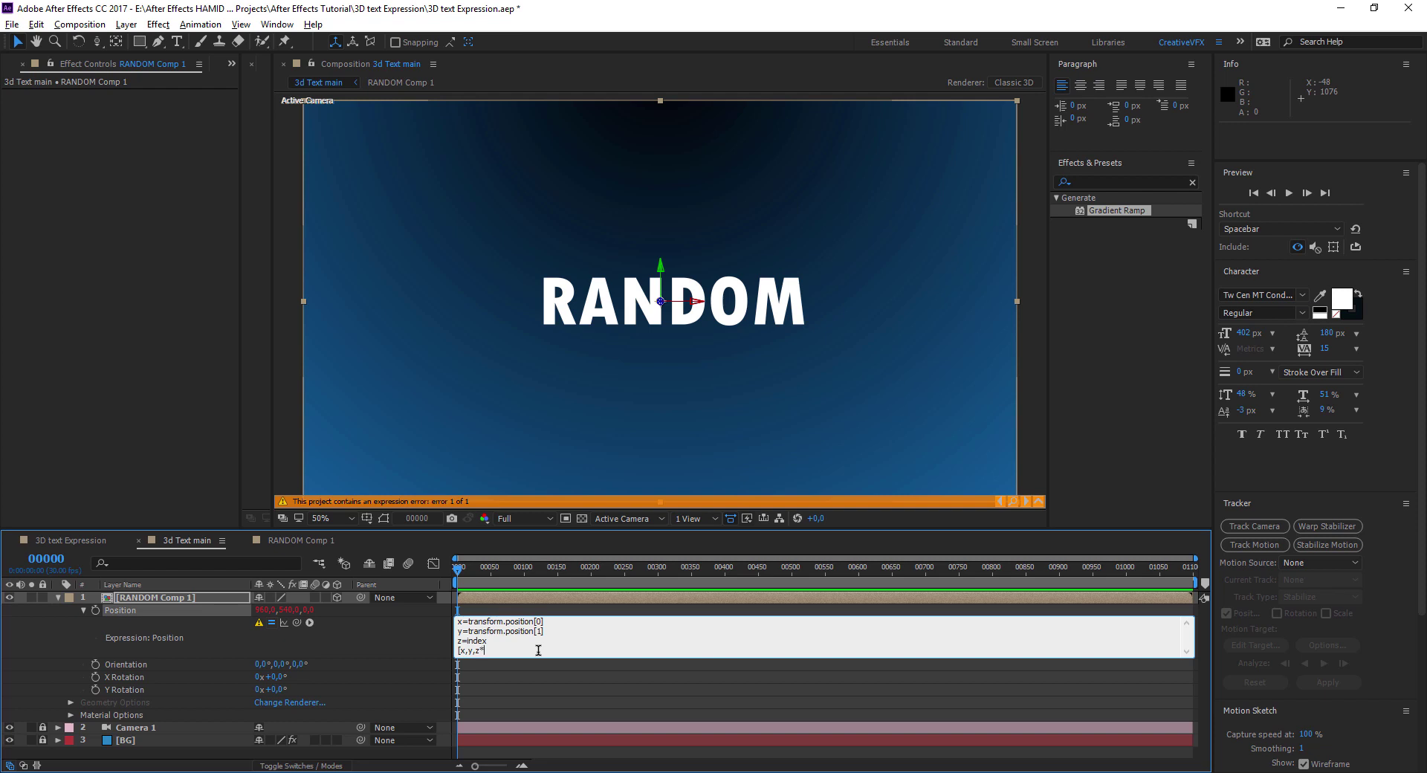
{"action": "type", "text": "20"}
{"action": "key", "text": "KP_Enter"}
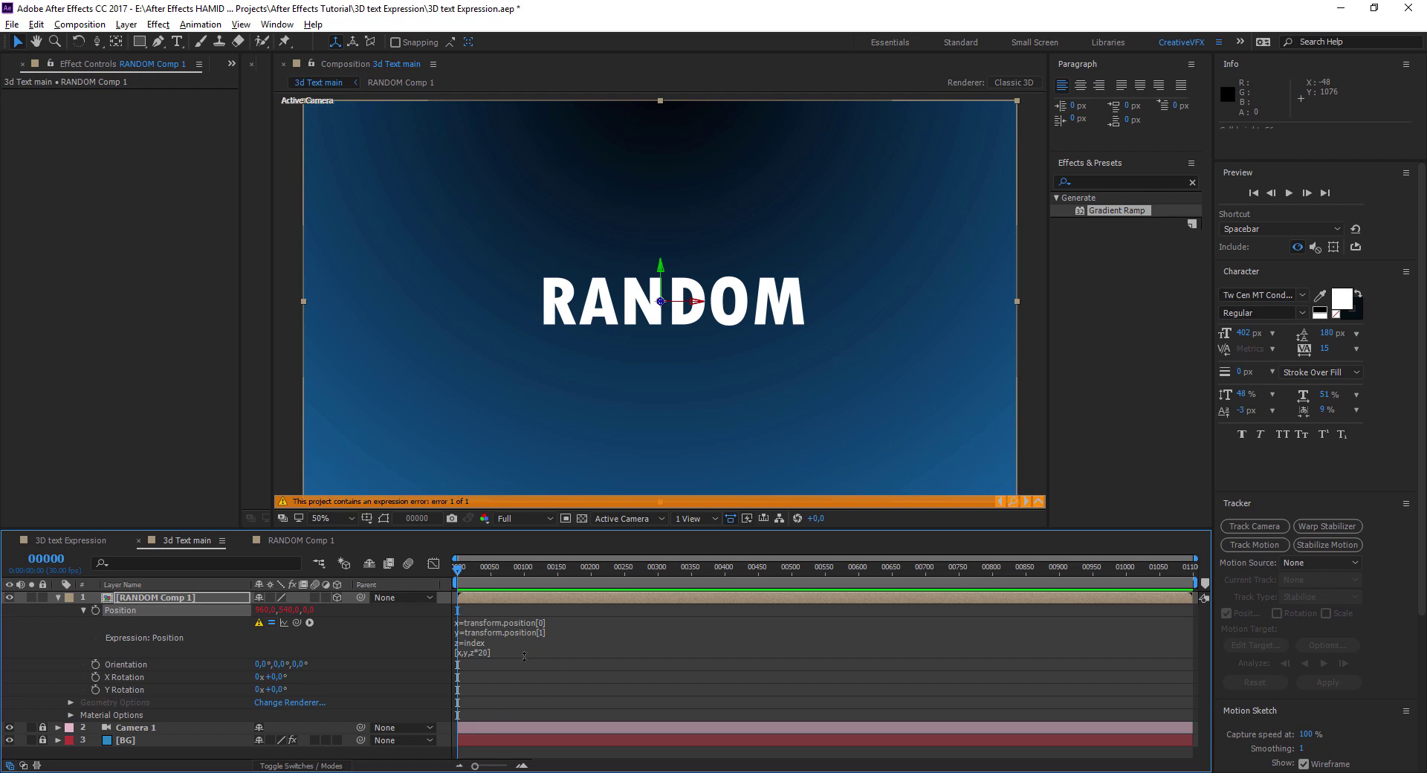
End the last two lines of the Position expression with semicolons, giving z=index; and [x,y,z*20];.
{"action": "left_click", "coordinate": [481, 654]}
{"action": "left_click", "coordinate": [502, 651]}
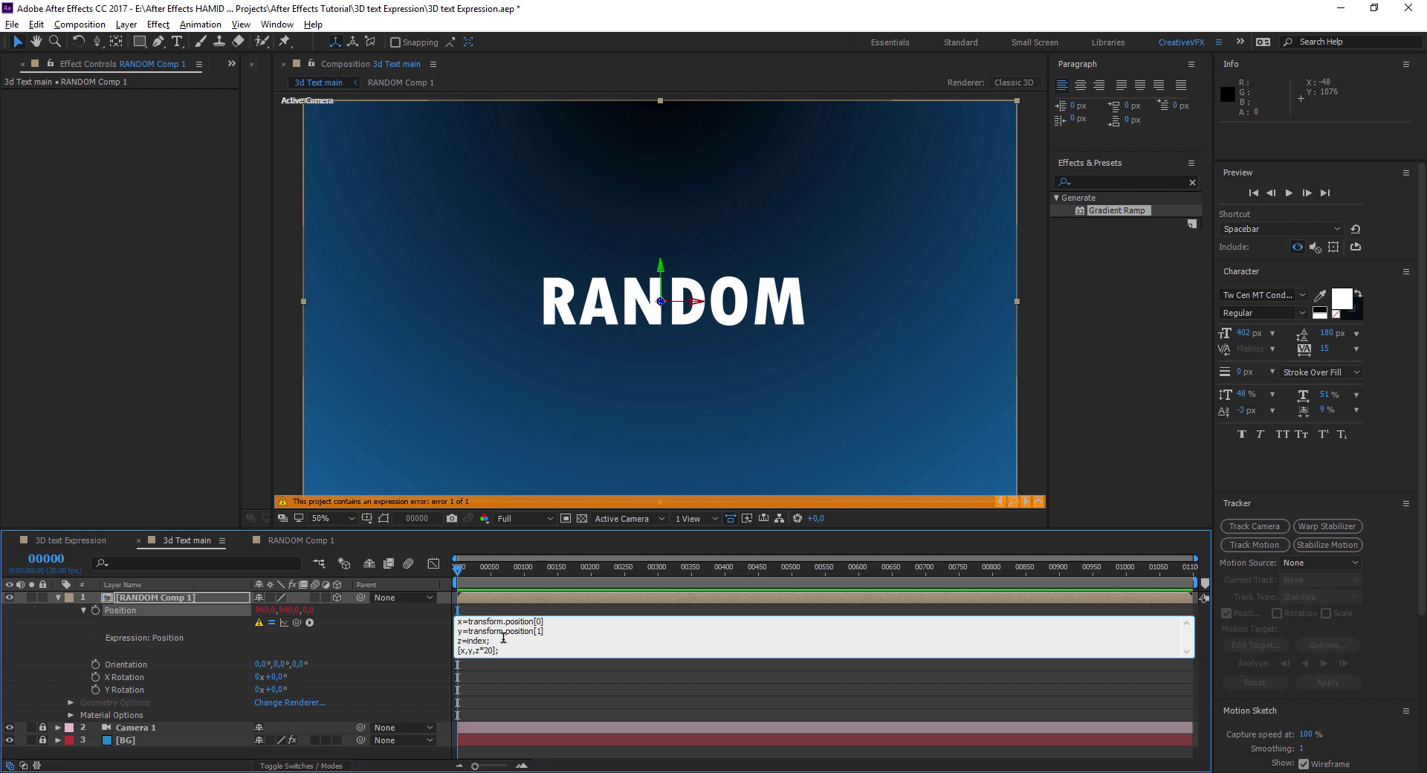
{"action": "key", "text": "KP_Enter"}
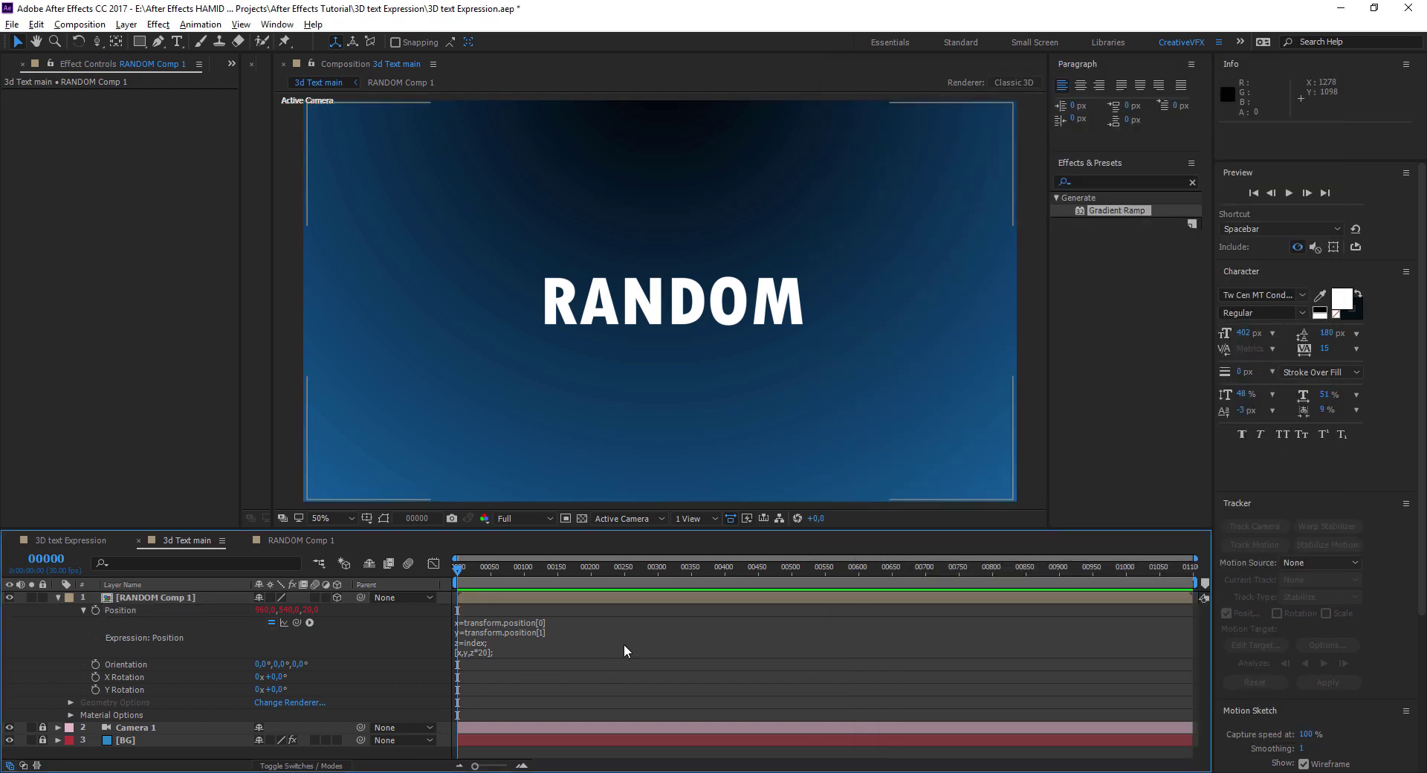
Find the Brightness & Contrast effect by searching for brig and apply it to the RANDOM Comp 1 layer.
{"action": "left_click", "coordinate": [1095, 183]}
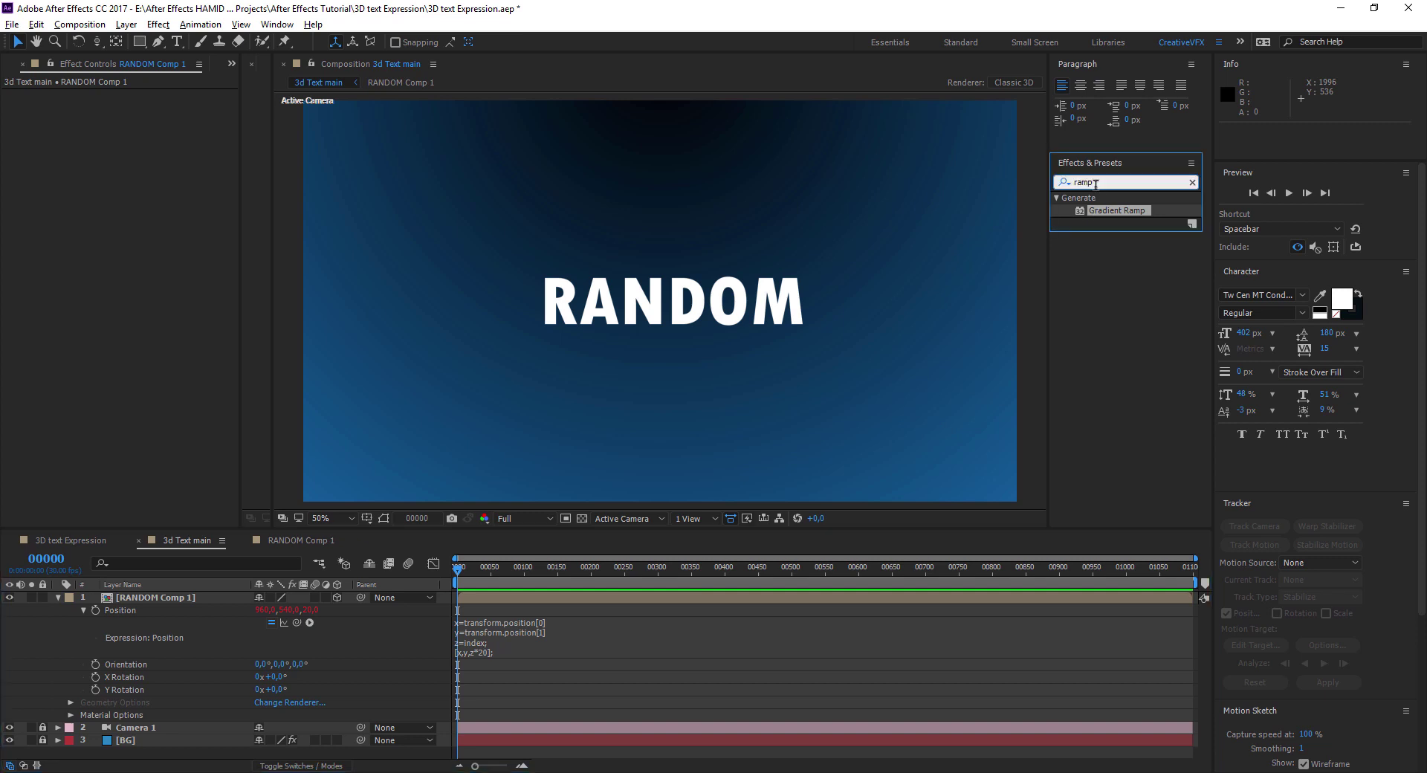
{"action": "double_click", "coordinate": [1108, 182]}
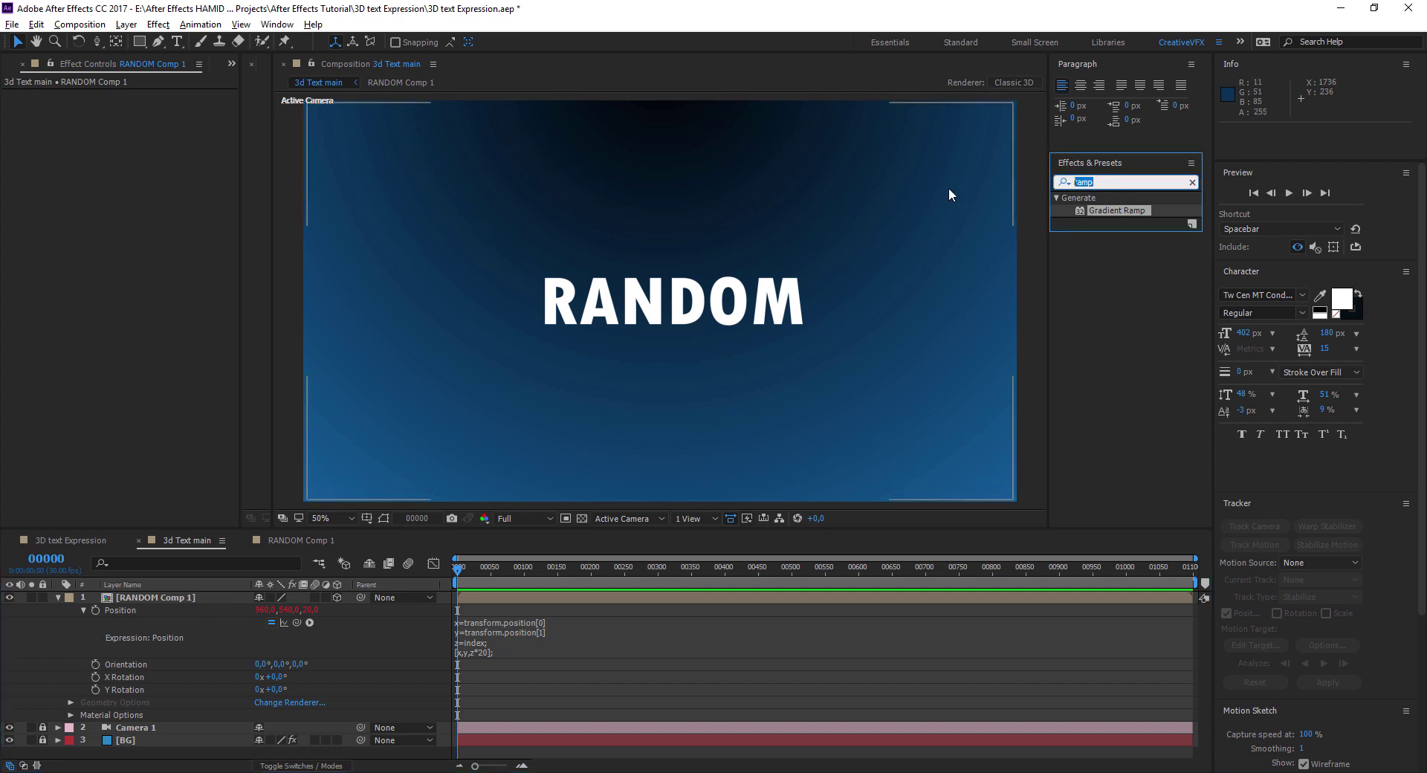
{"action": "type", "text": "brign"}
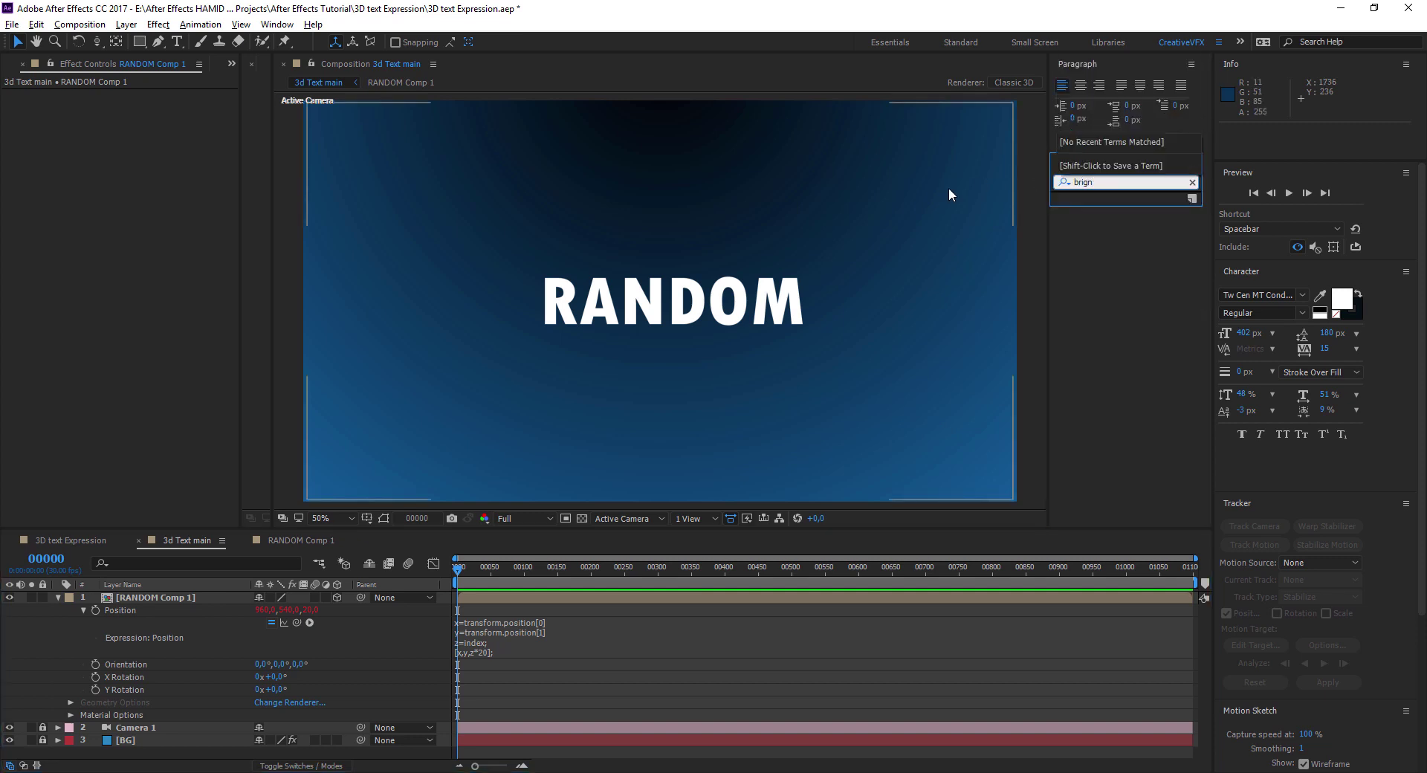
{"action": "key", "text": "BackSpace"}
{"action": "type", "text": "tness"}
{"action": "key", "text": "BackSpace"}
{"action": "key", "text": "BackSpace"}
{"action": "key", "text": "BackSpace"}
{"action": "key", "text": "BackSpace"}
{"action": "key", "text": "BackSpace"}
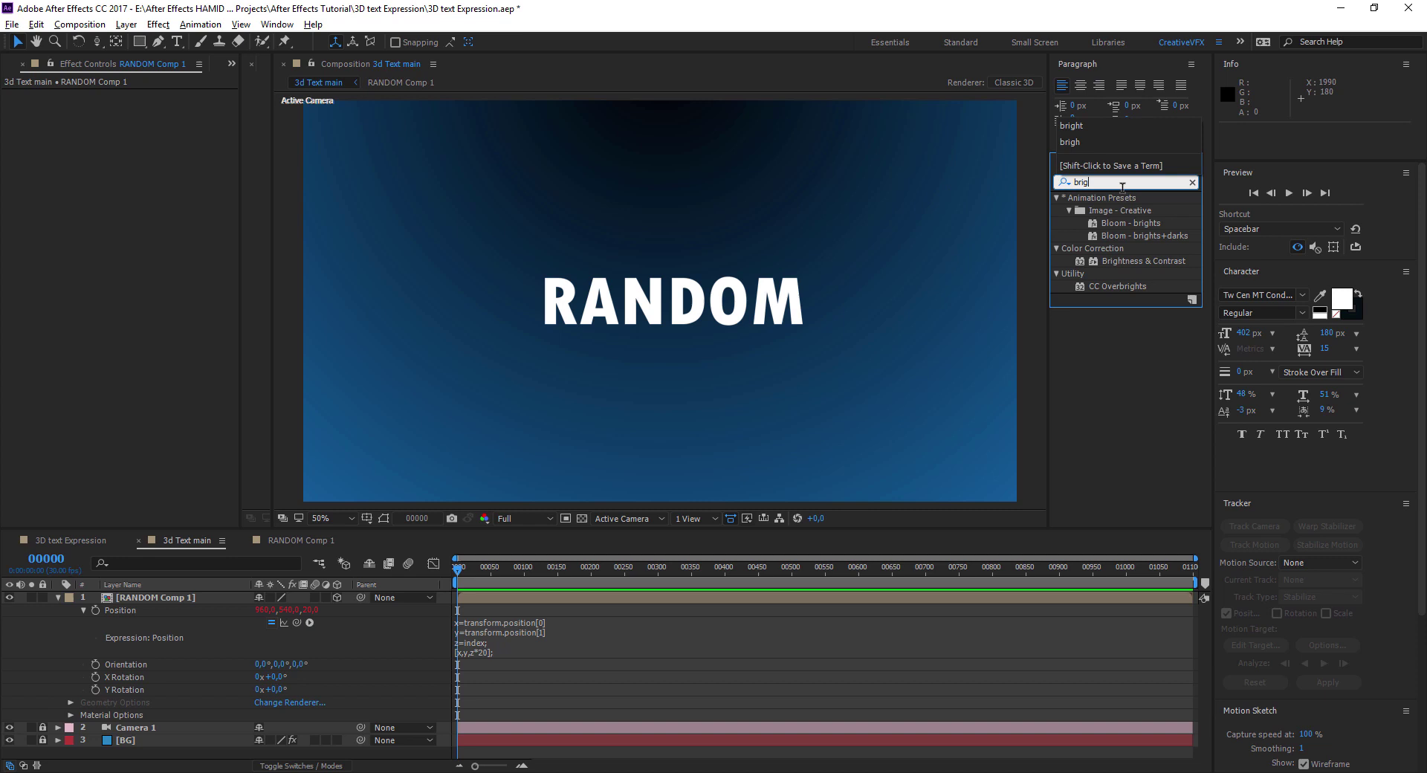
{"action": "left_click", "coordinate": [1116, 261]}
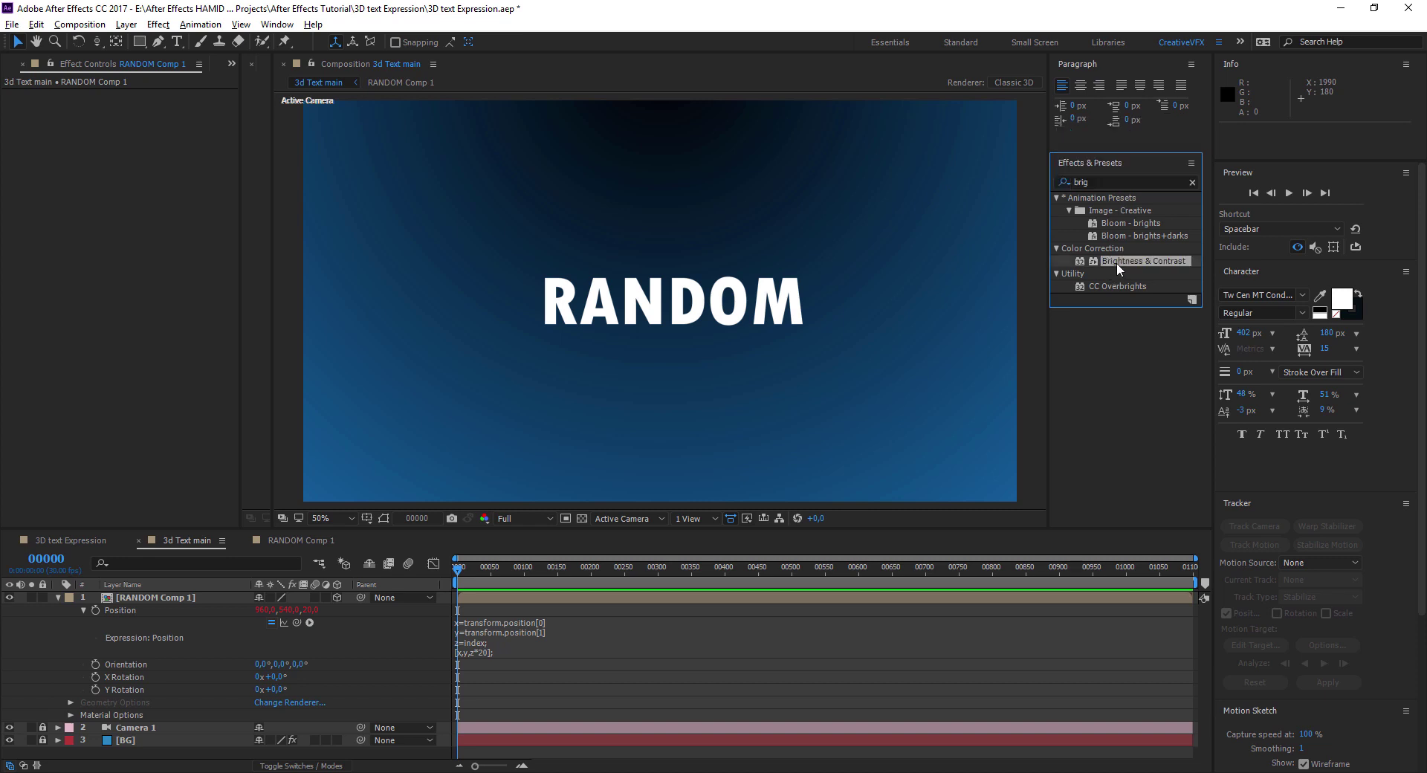
{"action": "left_click", "coordinate": [154, 597]}
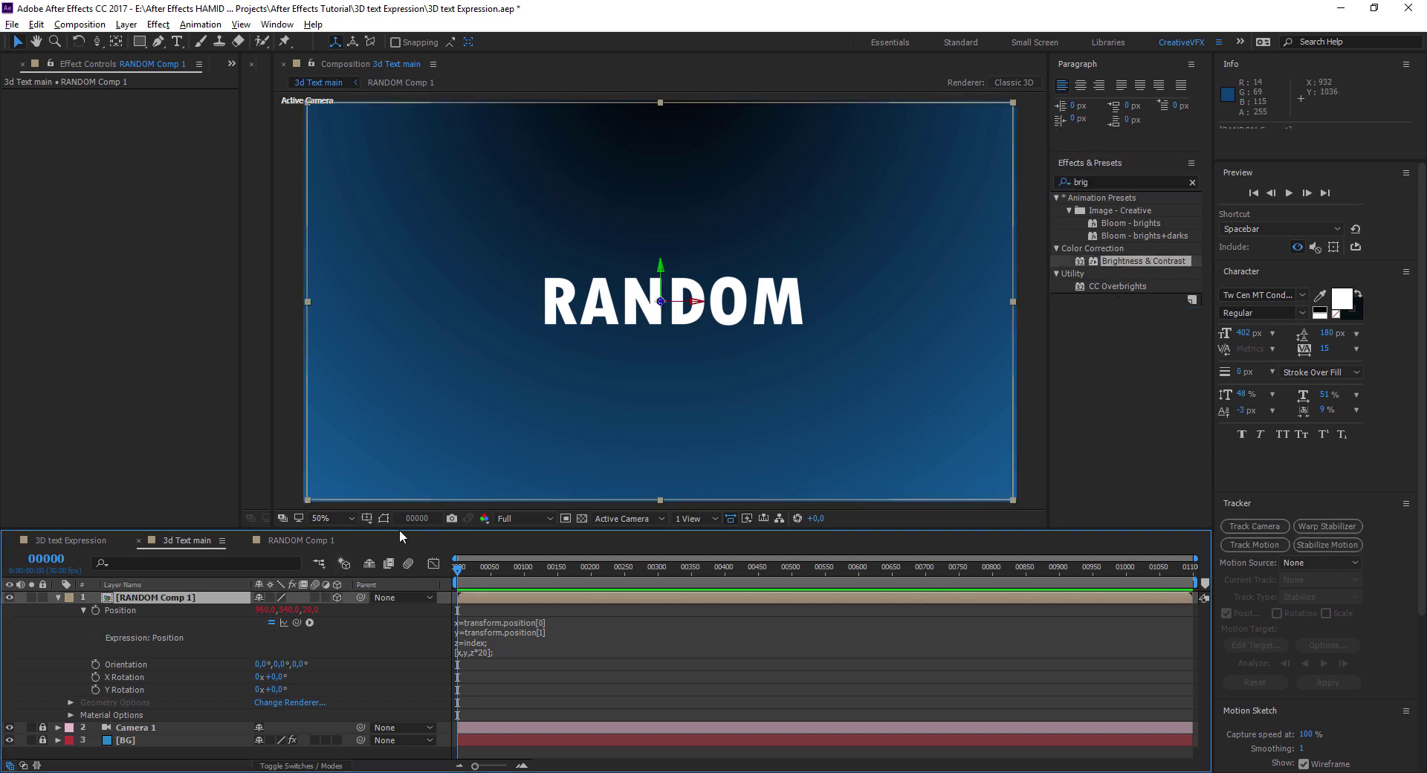
{"action": "double_click", "coordinate": [1157, 263]}
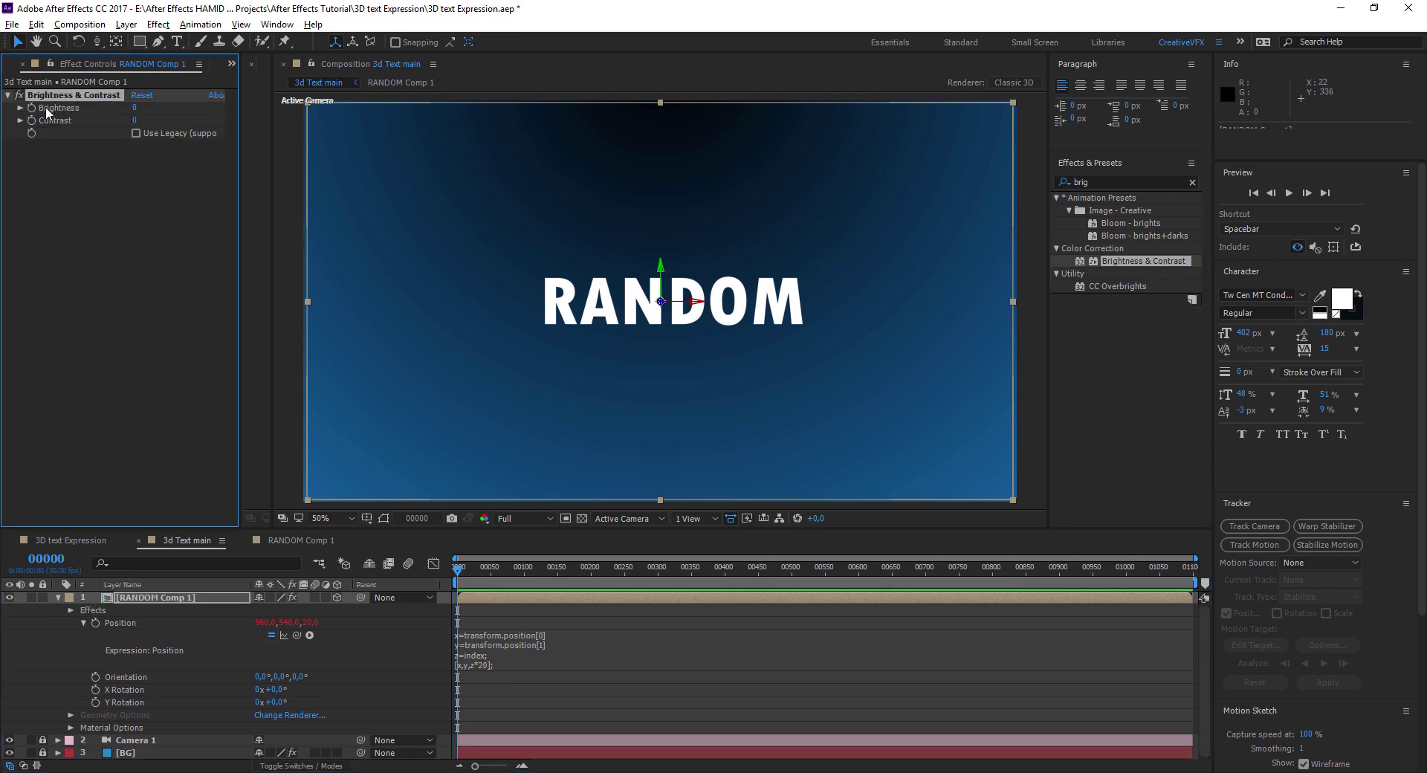
Add the expression index*(-10) to the Brightness property of the Brightness & Contrast effect on RANDOM Comp 1.
{"action": "left_click", "coordinate": [71, 609]}
{"action": "left_click", "coordinate": [601, 628]}
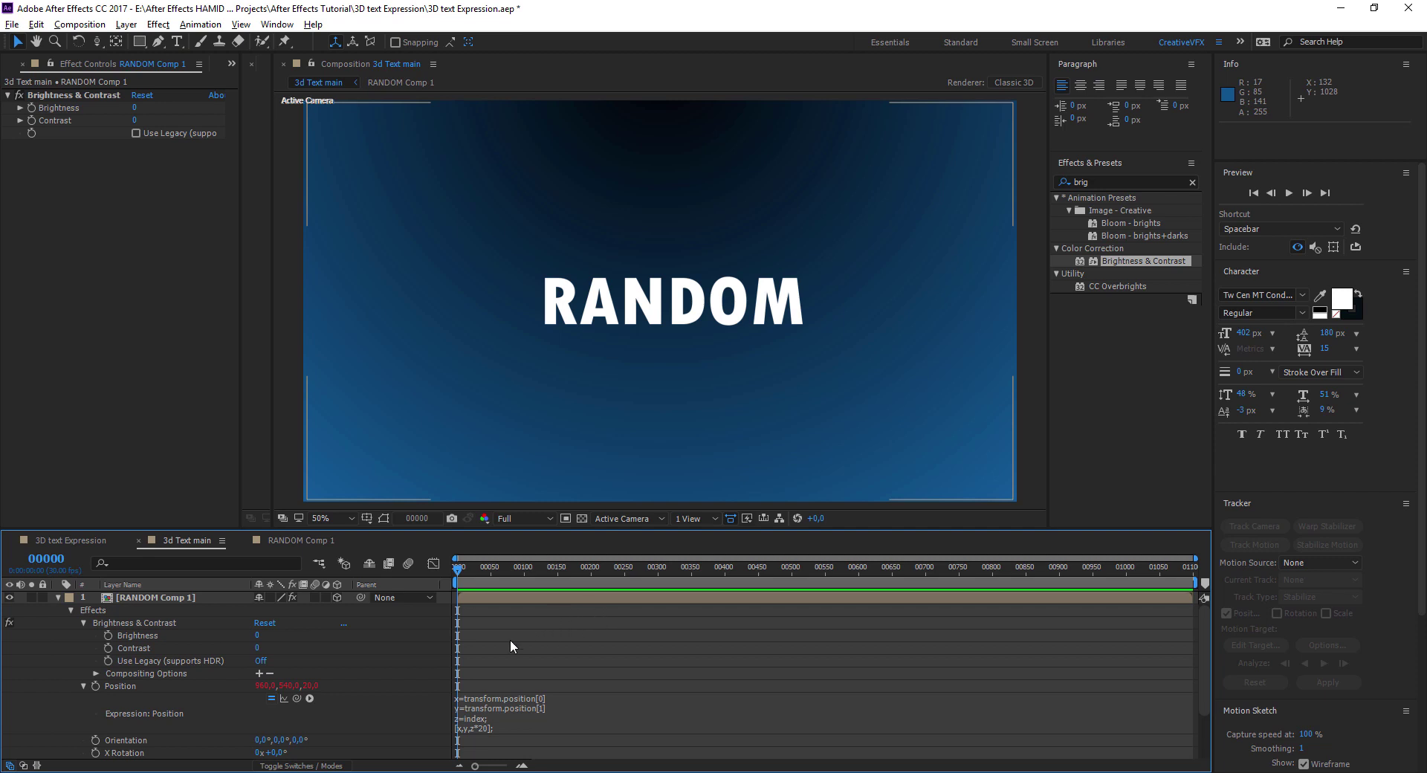
{"action": "left_click", "coordinate": [107, 637], "text": "alt"}
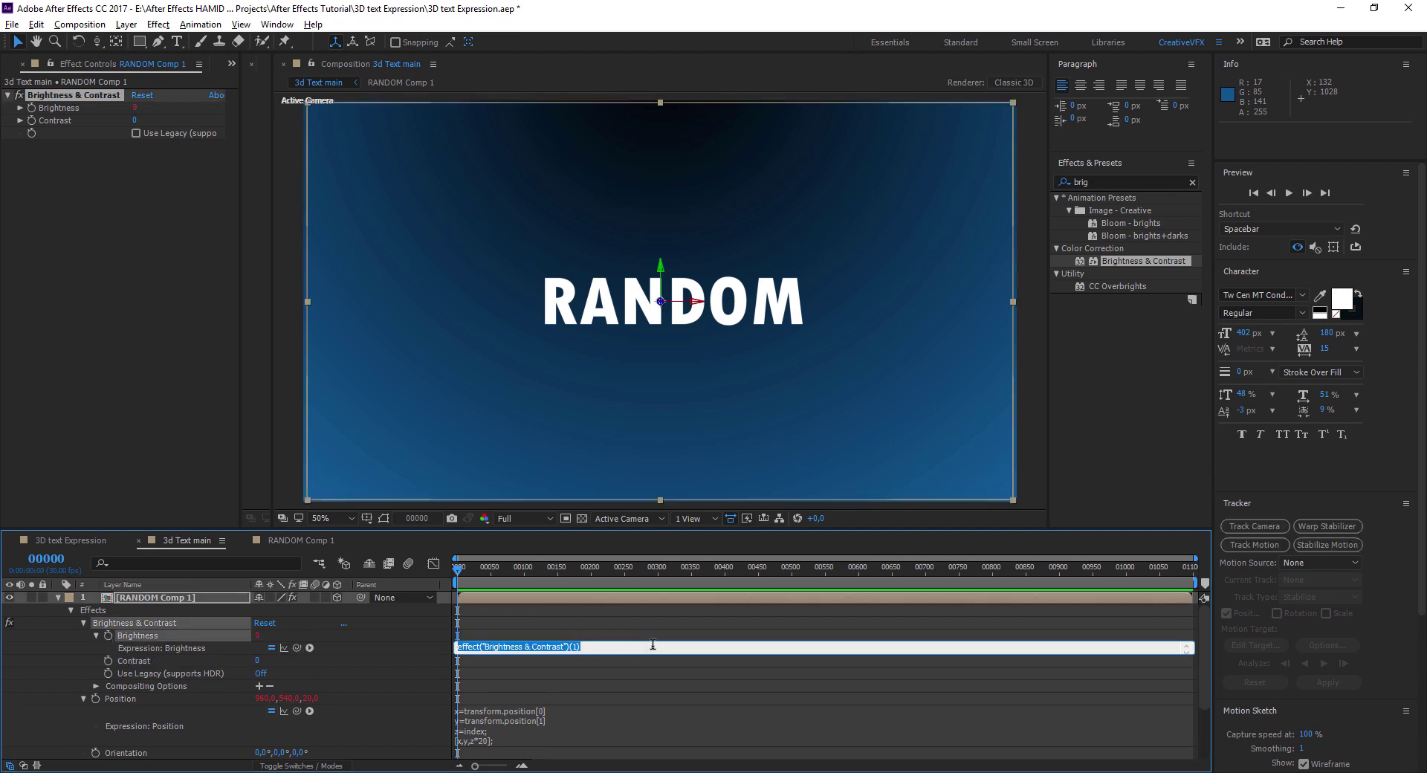
{"action": "type", "text": "index*("}
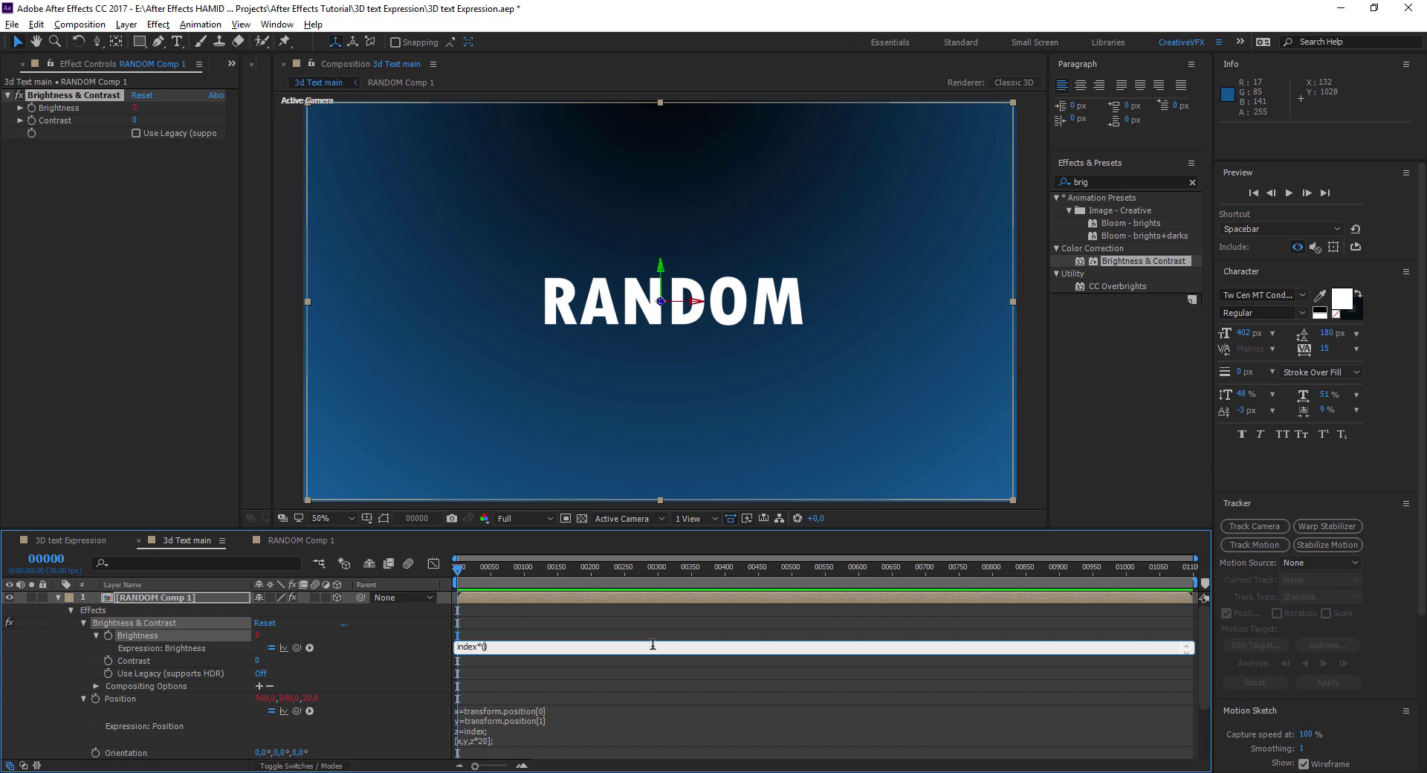
{"action": "type", "text": "20"}
{"action": "key", "text": "BackSpace"}
{"action": "key", "text": "BackSpace"}
{"action": "key", "text": "BackSpace"}
{"action": "type", "text": "-10"}
{"action": "key", "text": "KP_Enter"}
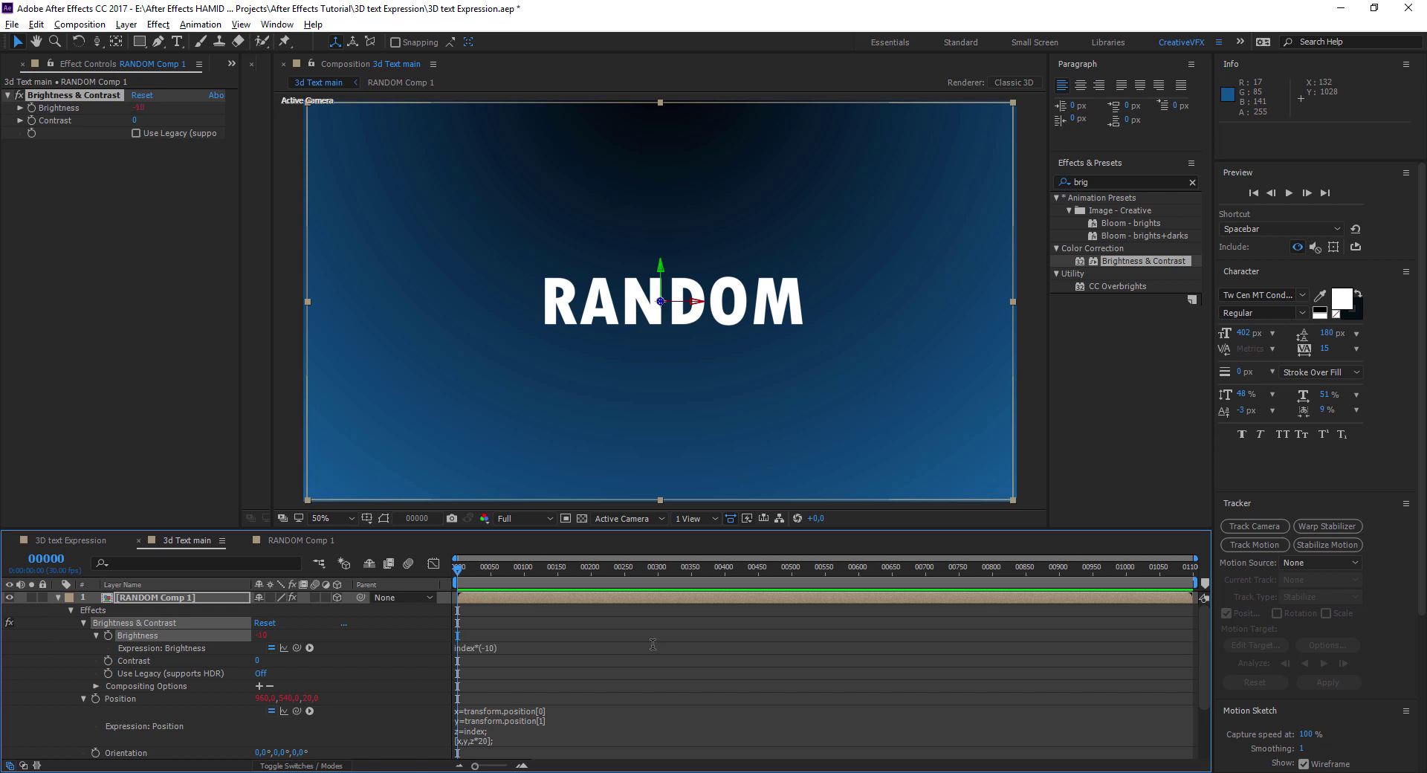
Collapse the RANDOM Comp 1 layer's properties and duplicate the layer five times.
{"action": "left_click_drag", "start_coordinate": [458, 571], "coordinate": [319, 596]}
{"action": "left_click", "coordinate": [70, 609]}
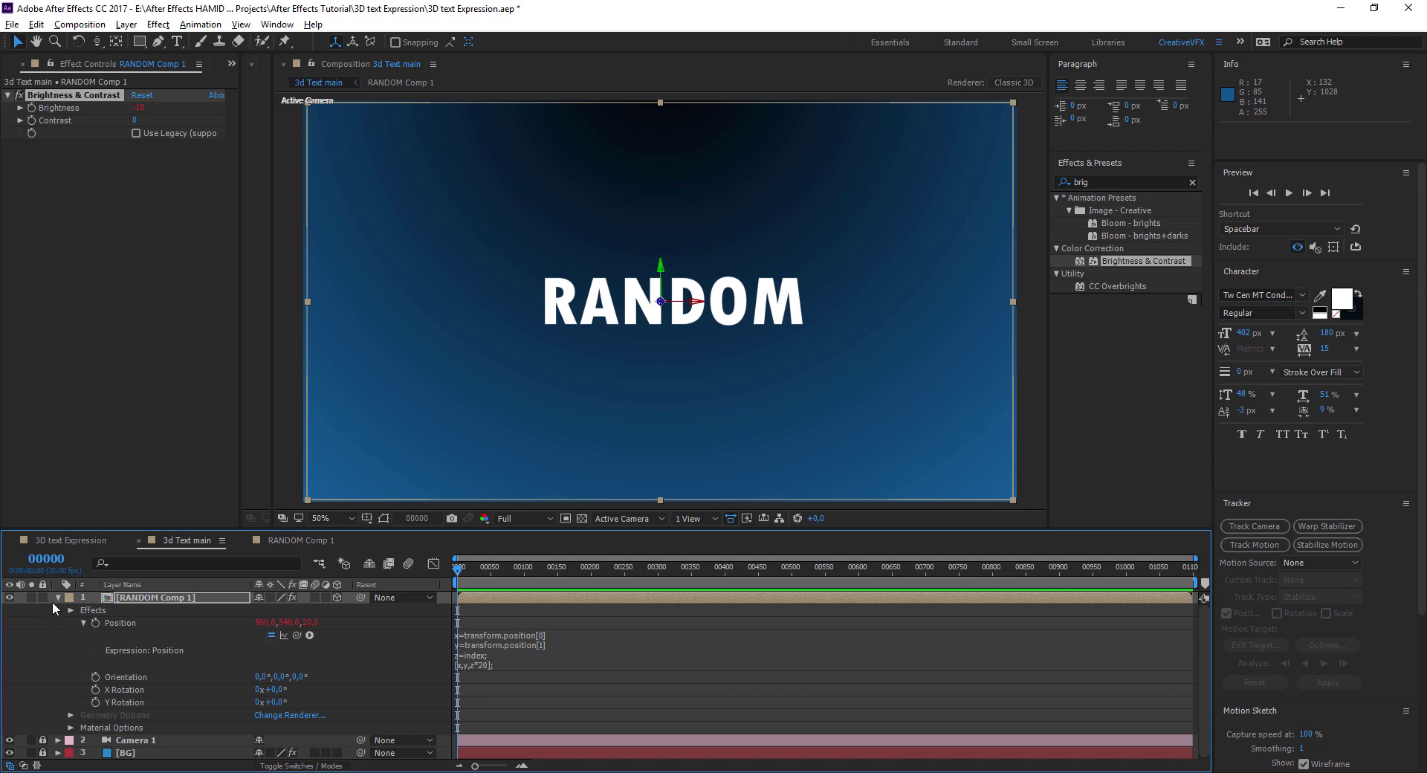
{"action": "left_click", "coordinate": [58, 598]}
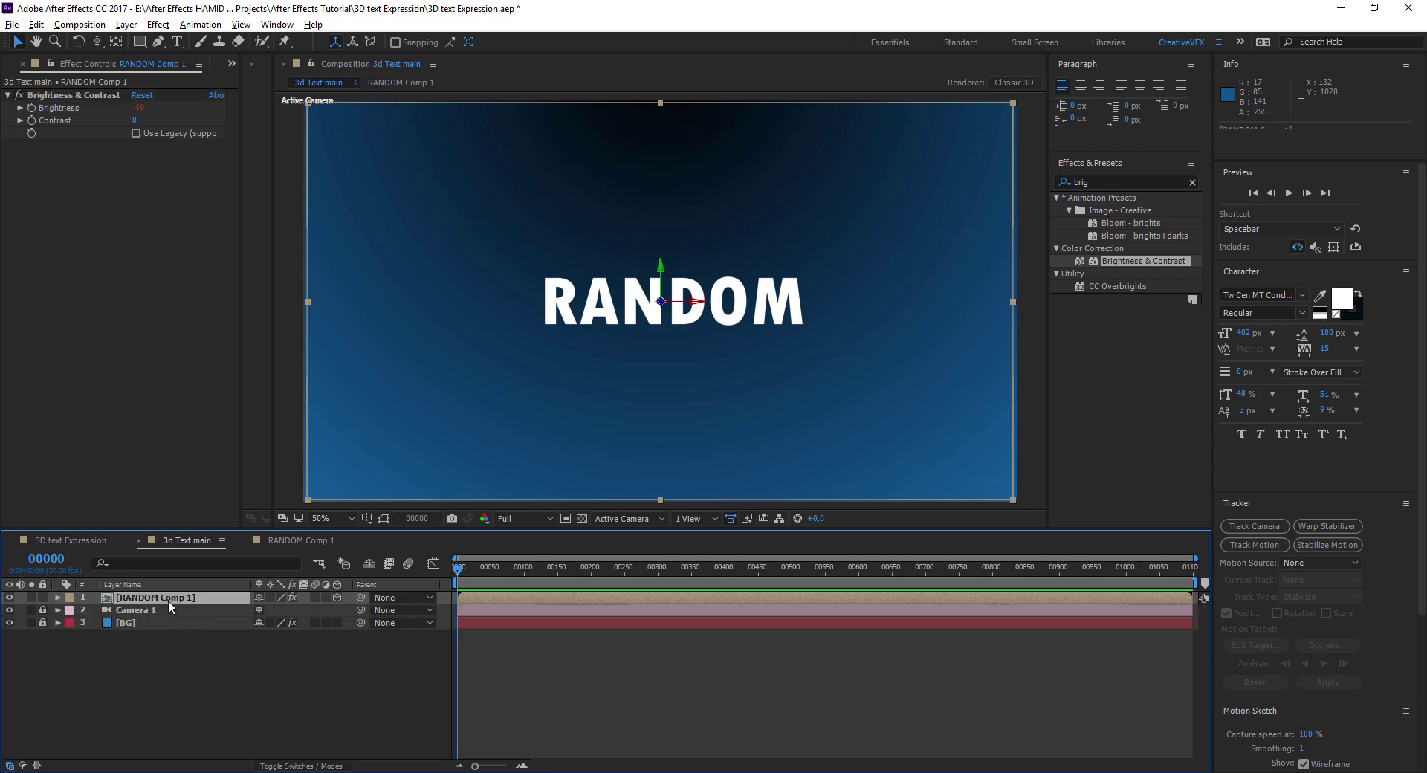
{"action": "key", "text": "ctrl+d"}
{"action": "key", "text": "ctrl+d"}
{"action": "key", "text": "ctrl+d"}
{"action": "key", "text": "ctrl+d"}
{"action": "key", "text": "ctrl+d"}
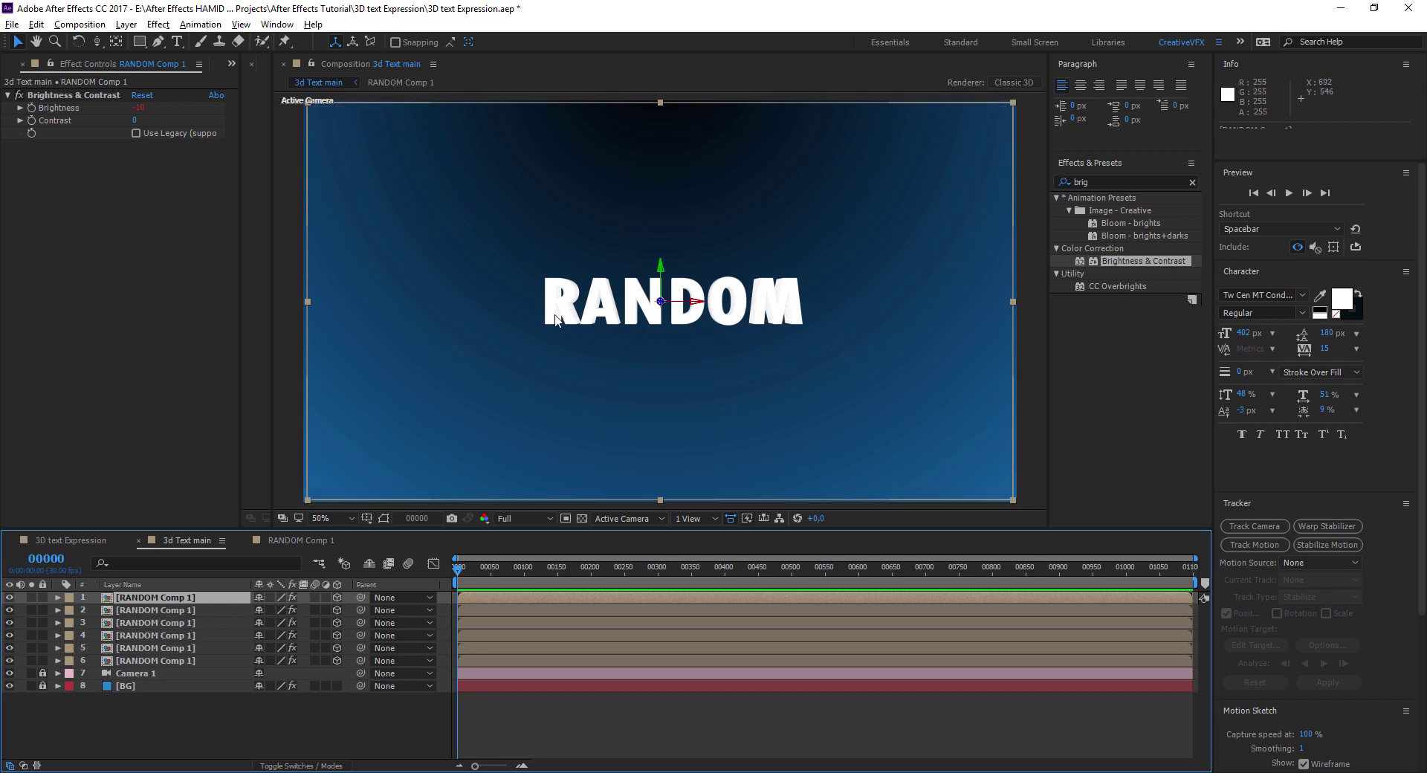
Change the RANDOM text color to teal 14728D inside RANDOM Comp 1, and return to the 3d Text main composition.
{"action": "left_click", "coordinate": [293, 541]}
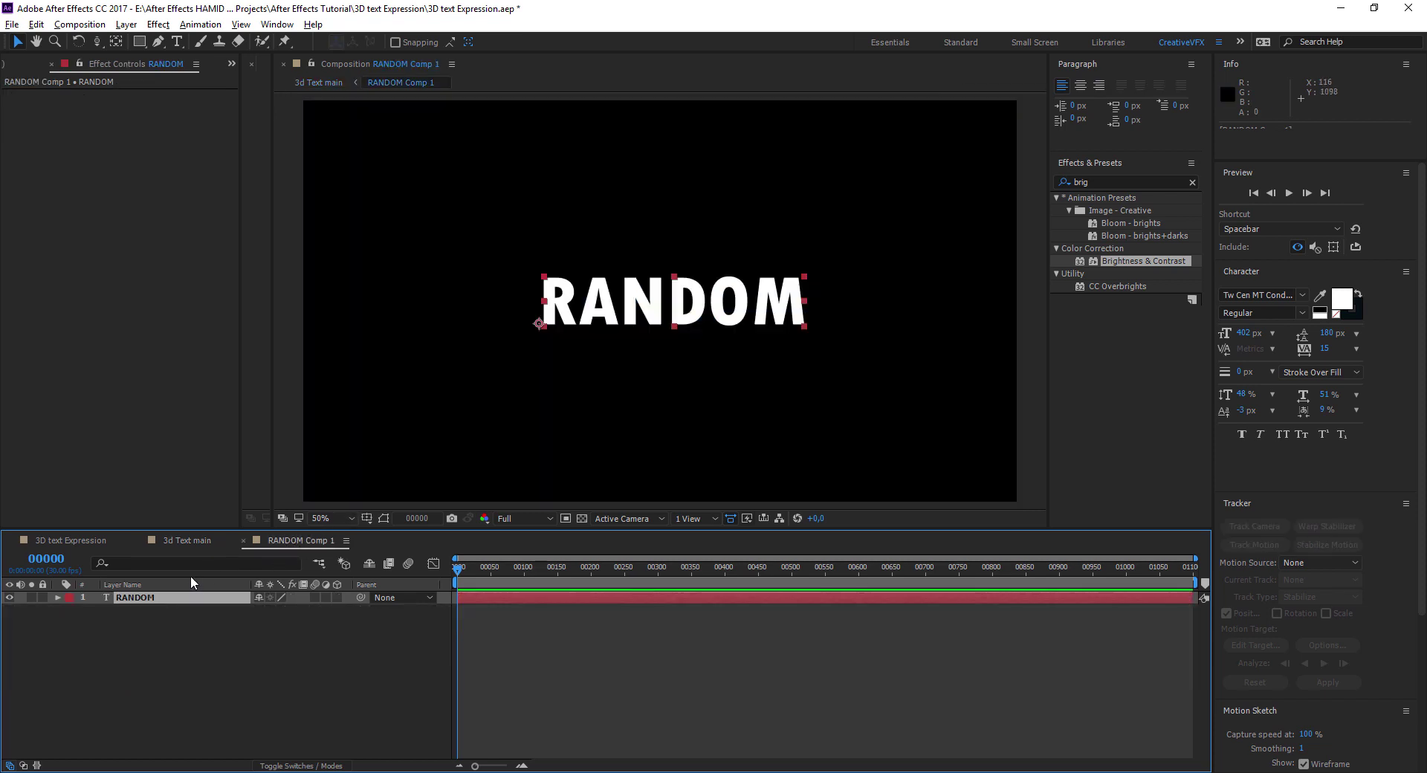
{"action": "left_click", "coordinate": [1342, 300]}
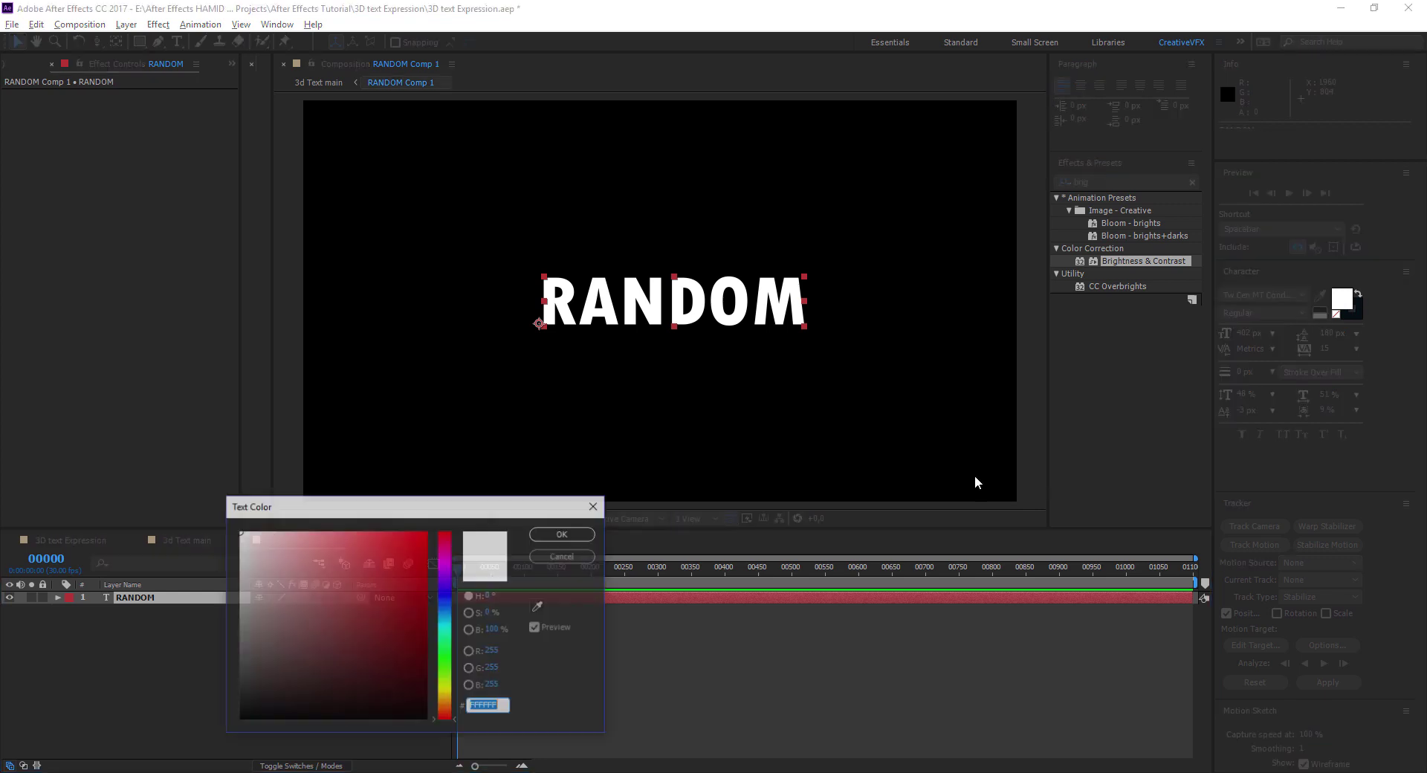
{"action": "left_click", "coordinate": [452, 618]}
{"action": "left_click", "coordinate": [400, 616]}
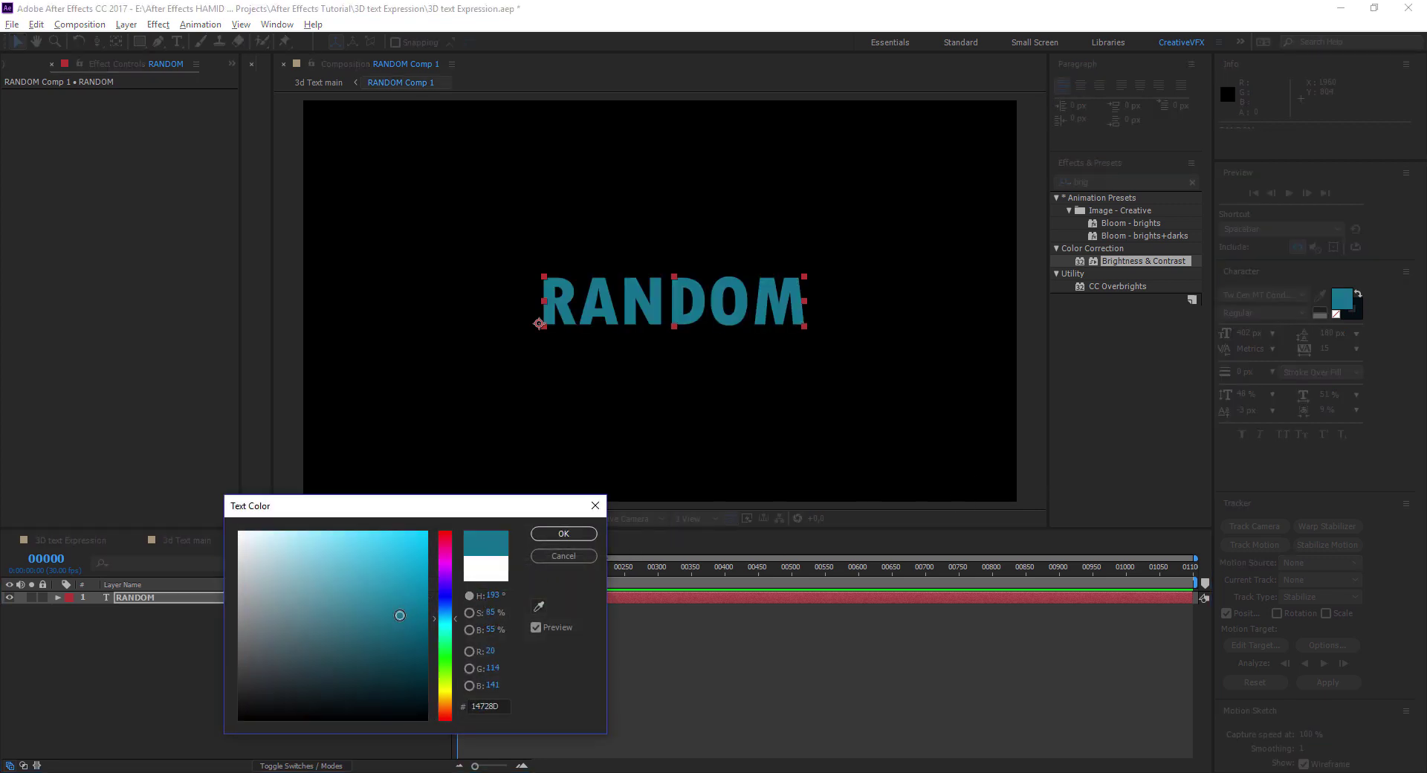
{"action": "left_click", "coordinate": [593, 533]}
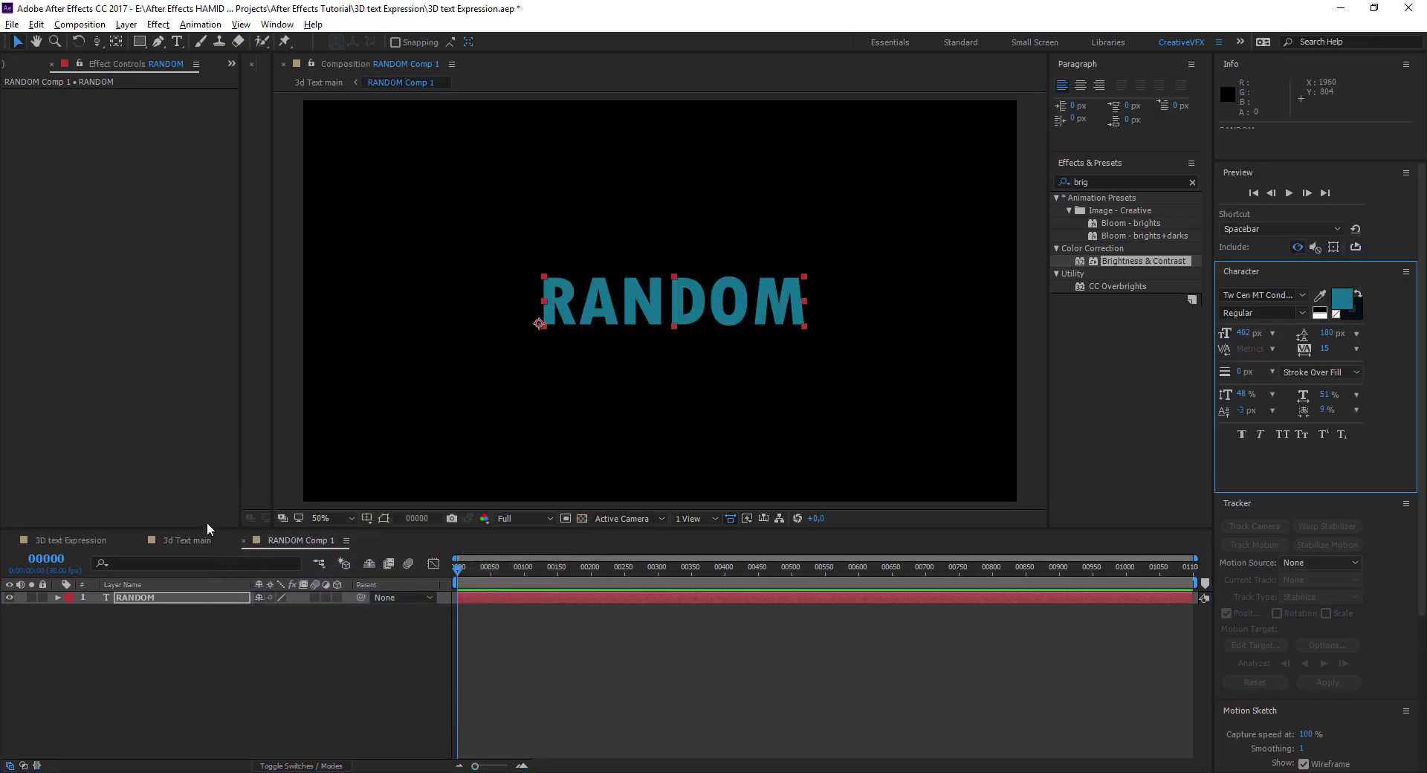
{"action": "left_click", "coordinate": [189, 540]}
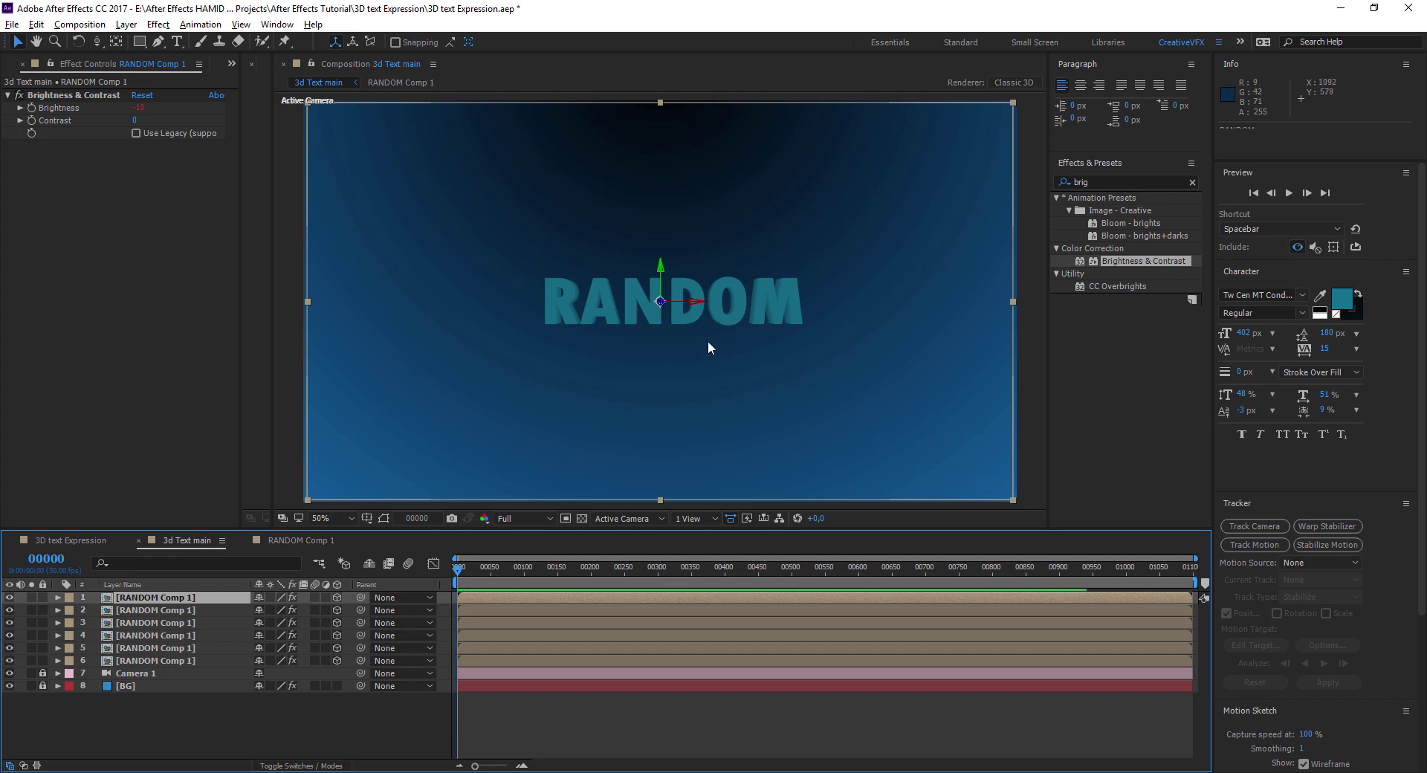
Examine the extruded text up close and review the Brightness and Position expressions on the uppermost RANDOM Comp 1 layer.
{"action": "scroll", "coordinate": [704, 344], "scroll_direction": "up", "scroll_amount": 1}
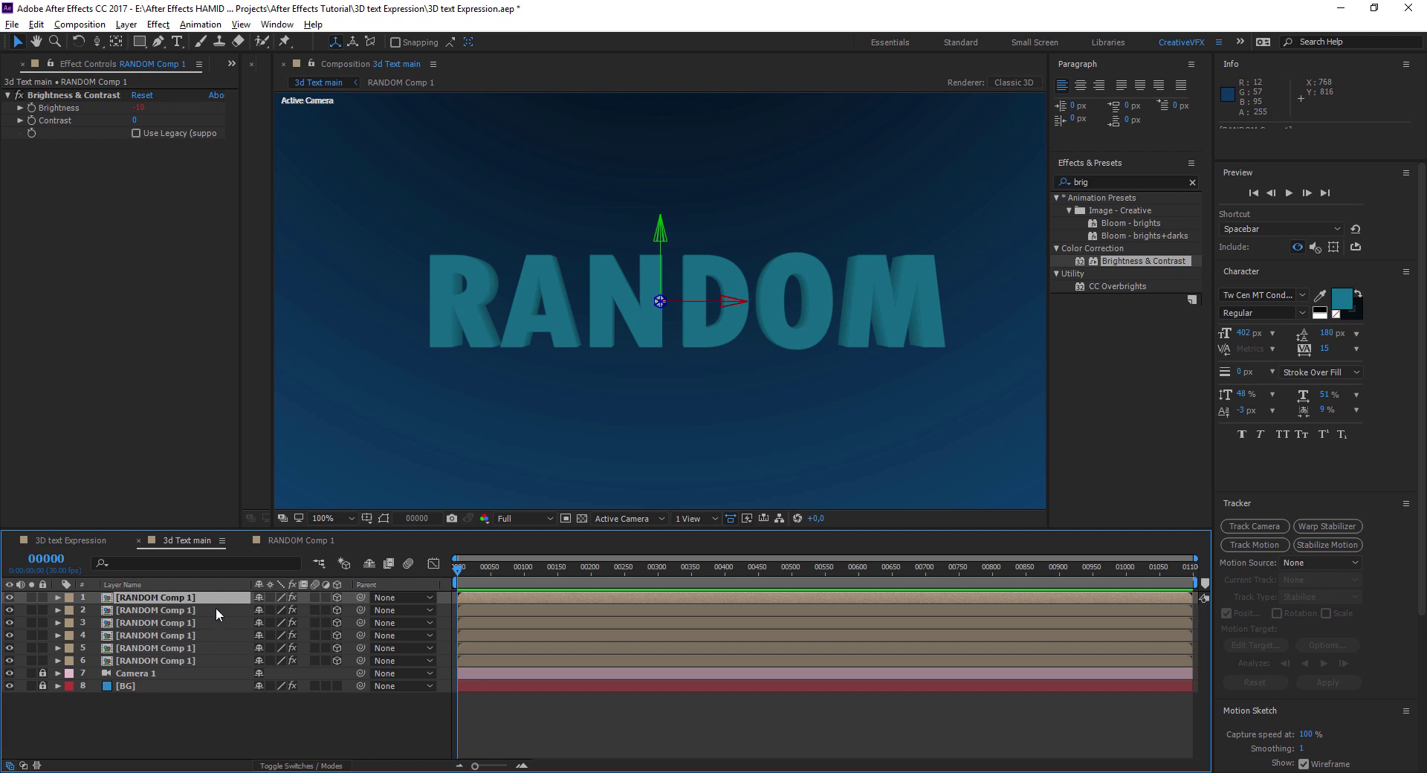
{"action": "key", "text": "e"}
{"action": "key", "text": "e"}
{"action": "key", "text": "e"}
{"action": "left_click", "coordinate": [537, 662]}
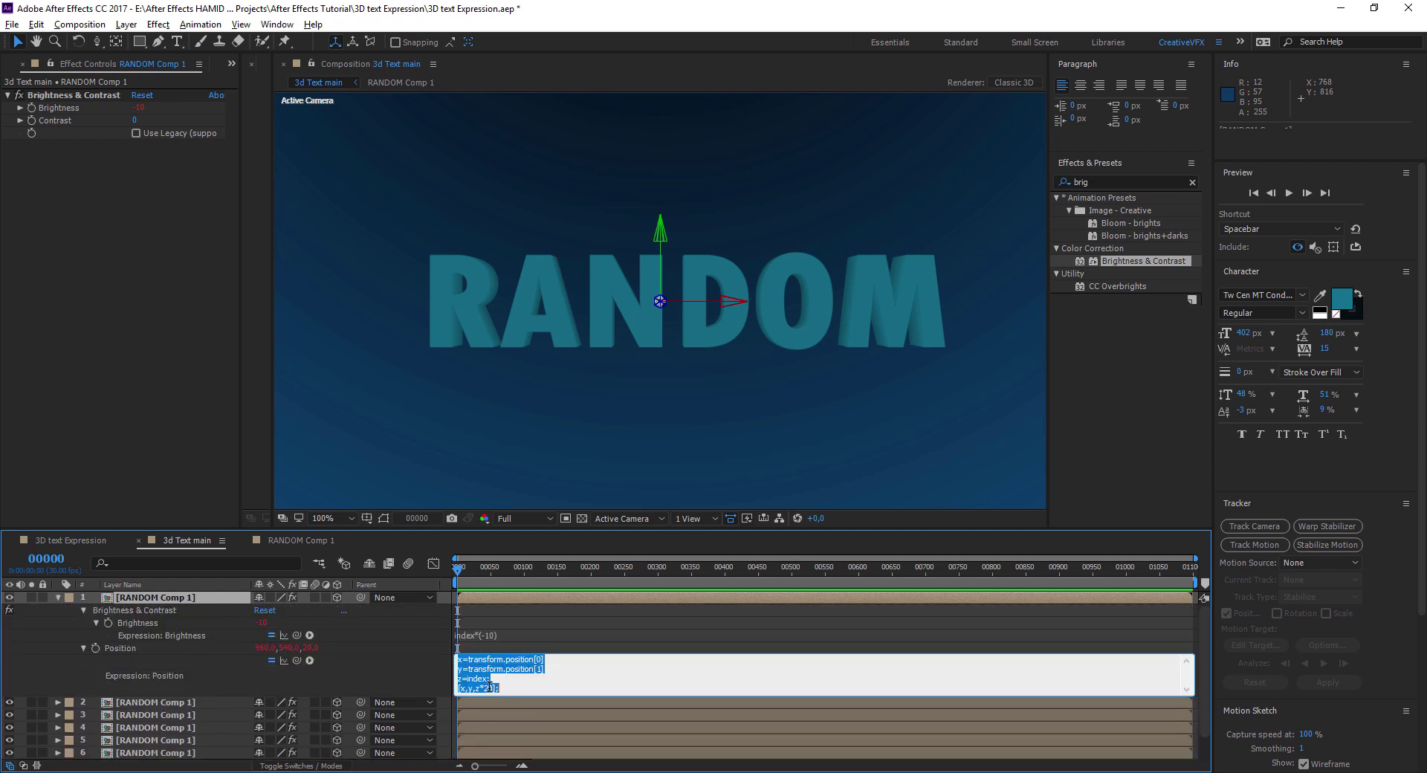
{"action": "left_click", "coordinate": [487, 689]}
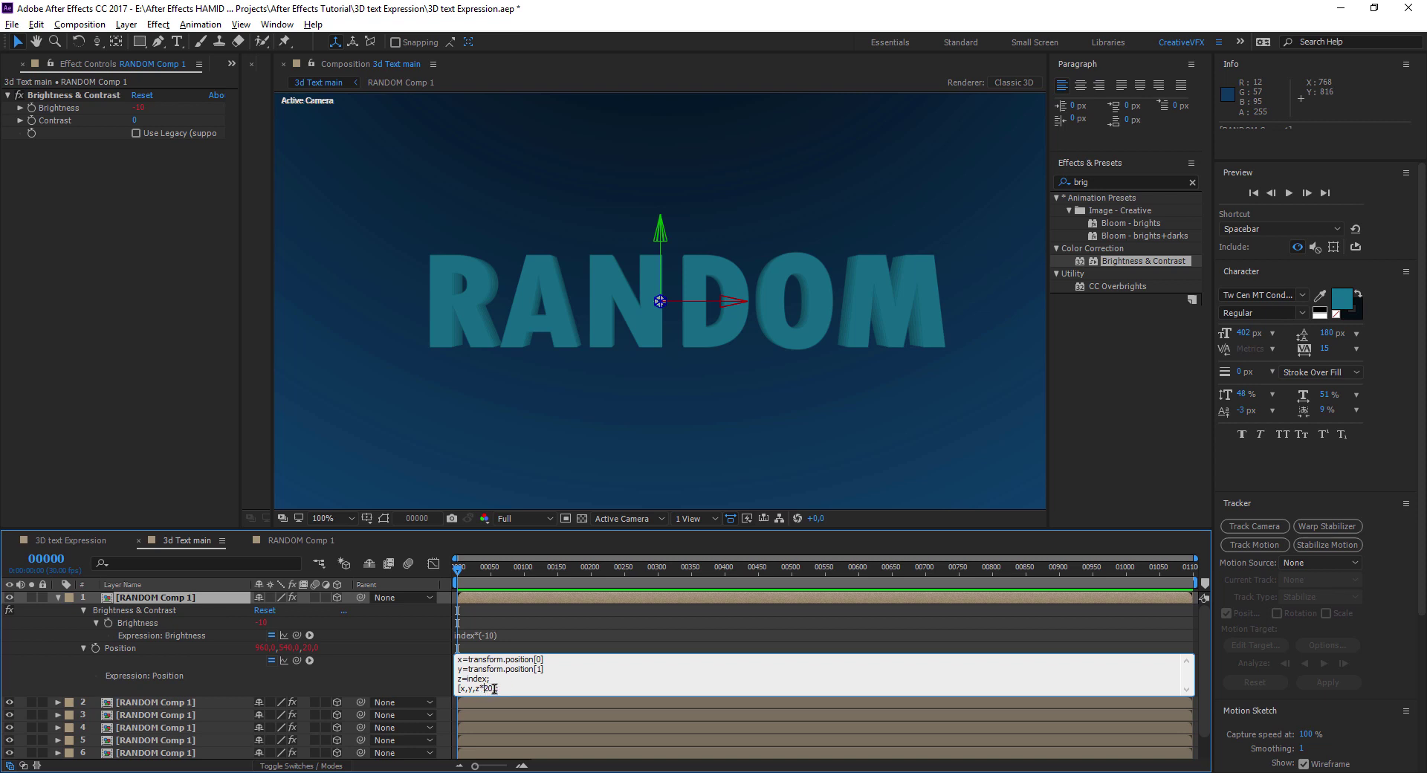
{"action": "left_click", "coordinate": [596, 321]}
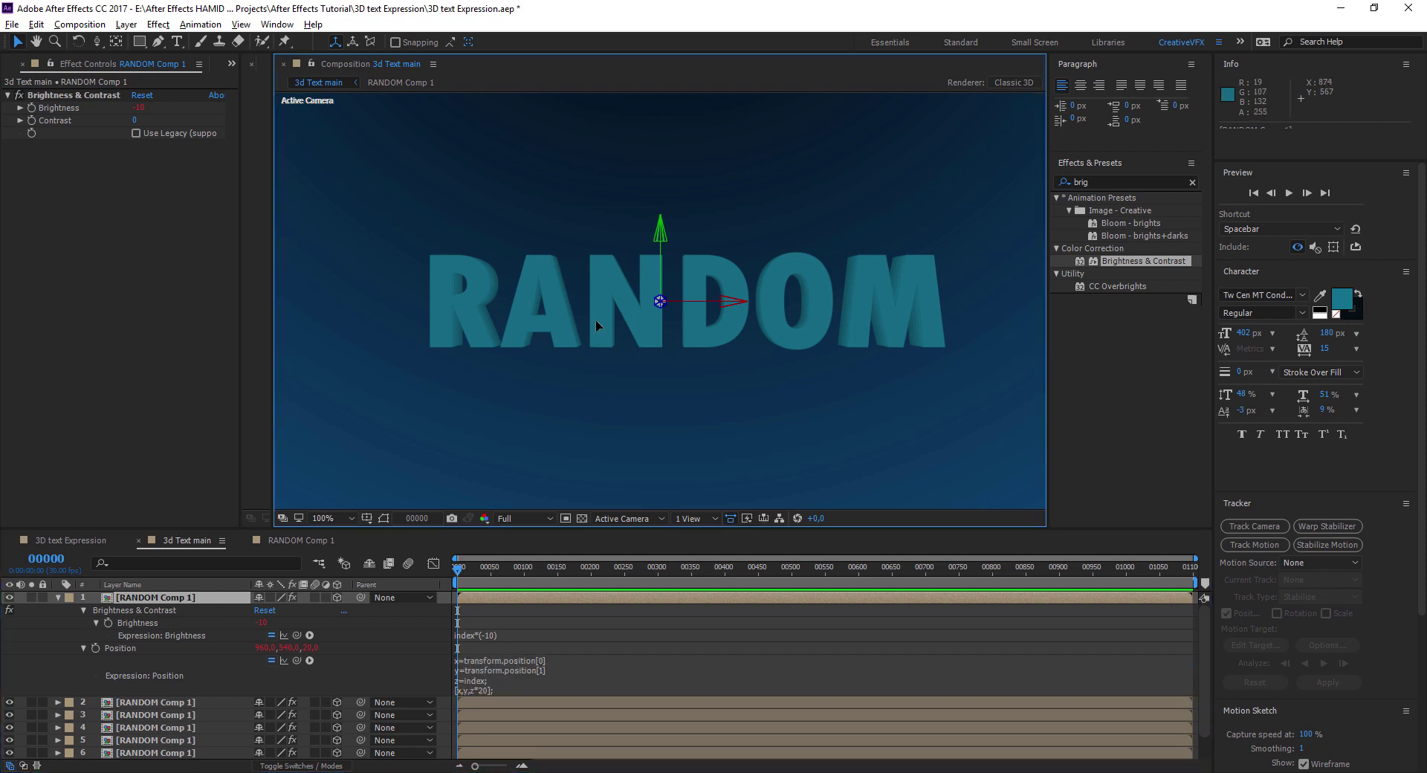
Orbit the camera around the RANDOM text to inspect its depth, and return to a frontal view.
{"action": "key", "text": "c"}
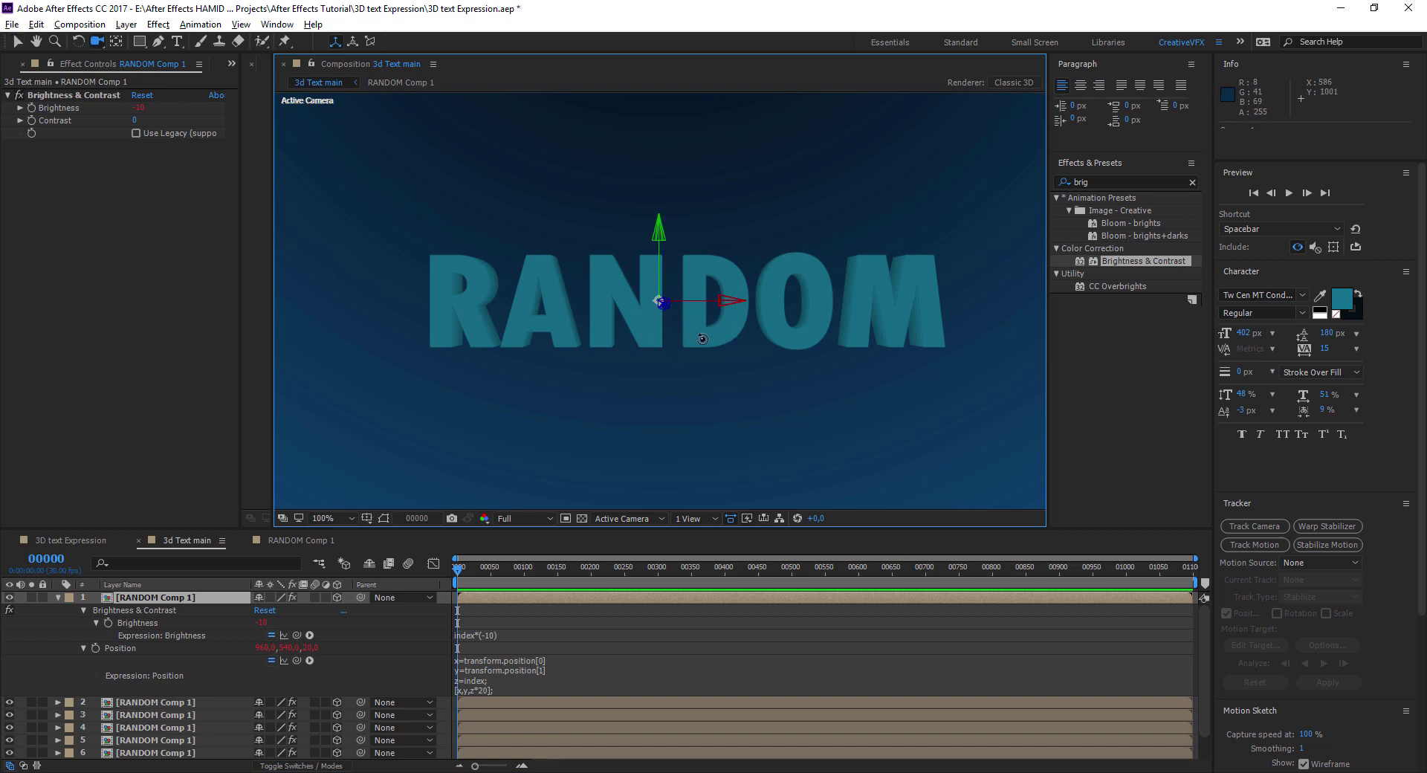
{"action": "left_click_drag", "start_coordinate": [702, 339], "coordinate": [787, 364]}
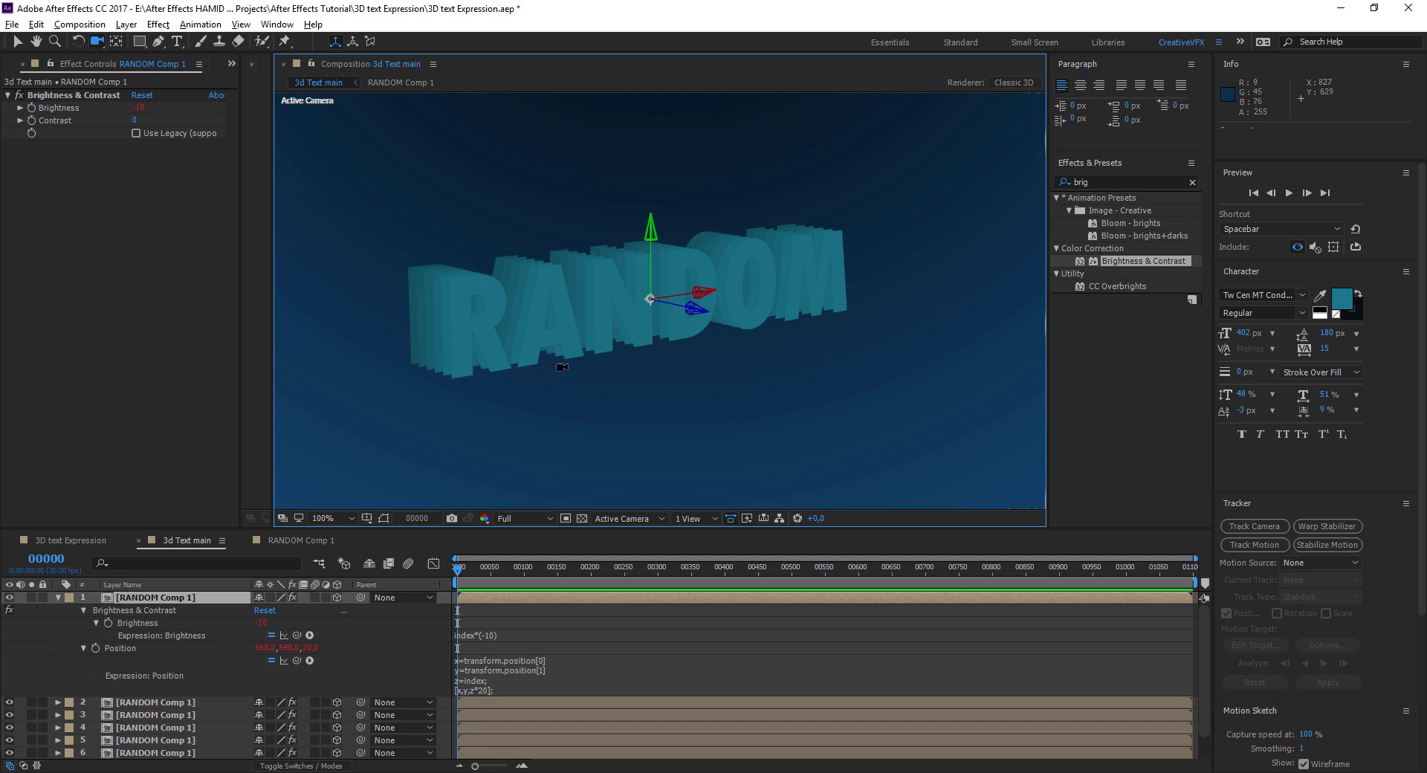
{"action": "left_click_drag", "start_coordinate": [623, 354], "coordinate": [649, 390]}
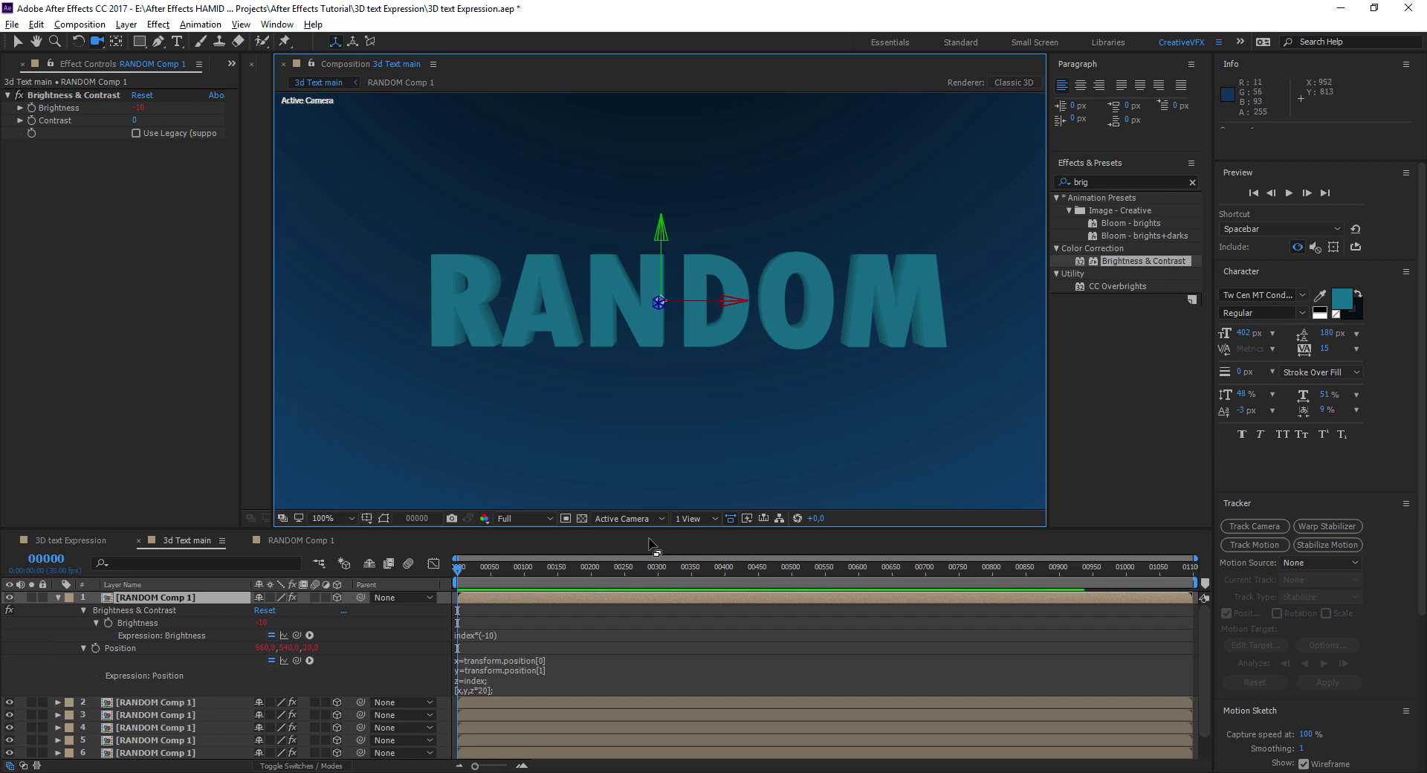
Collapse the uppermost RANDOM Comp 1 layer's properties and apply the Gradient Ramp effect to that layer.
{"action": "left_click", "coordinate": [58, 599]}
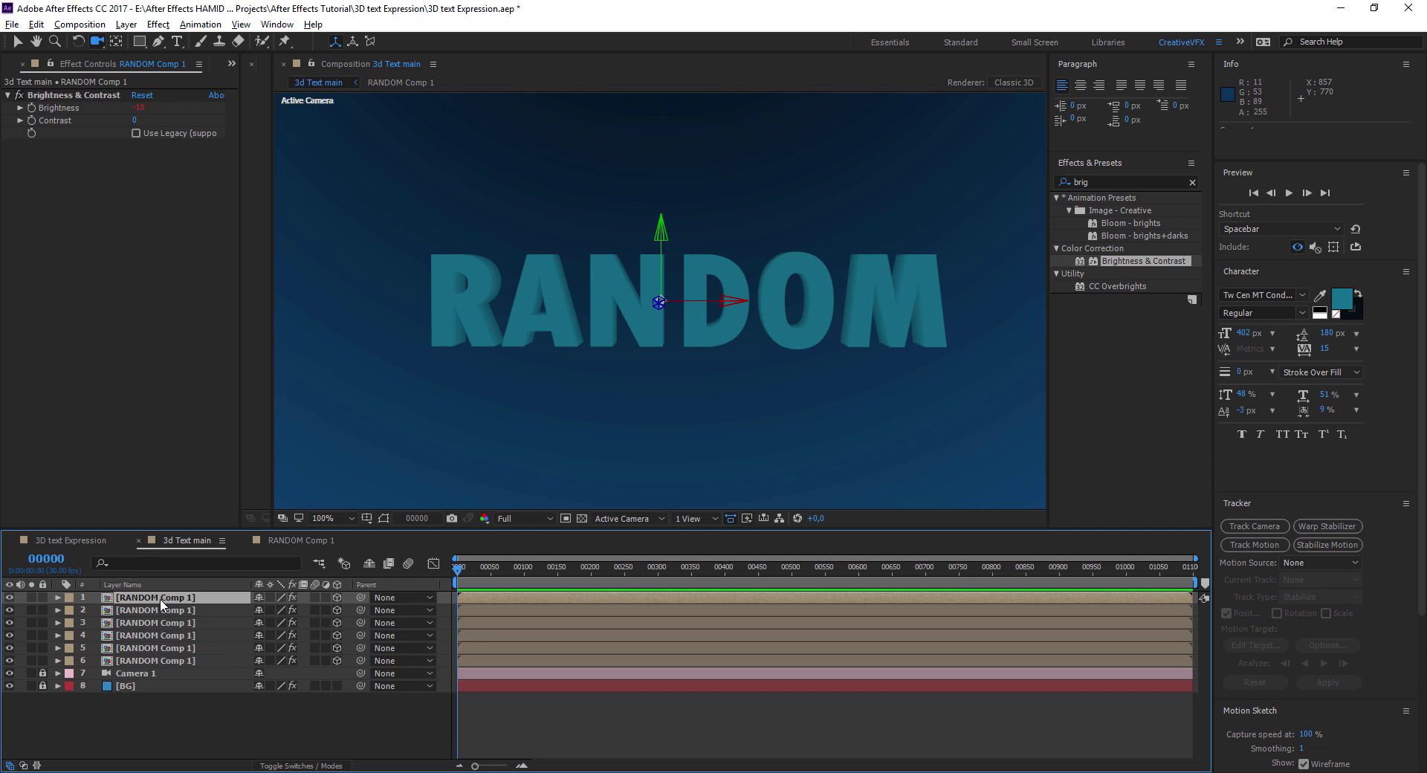
{"action": "left_click", "coordinate": [159, 609]}
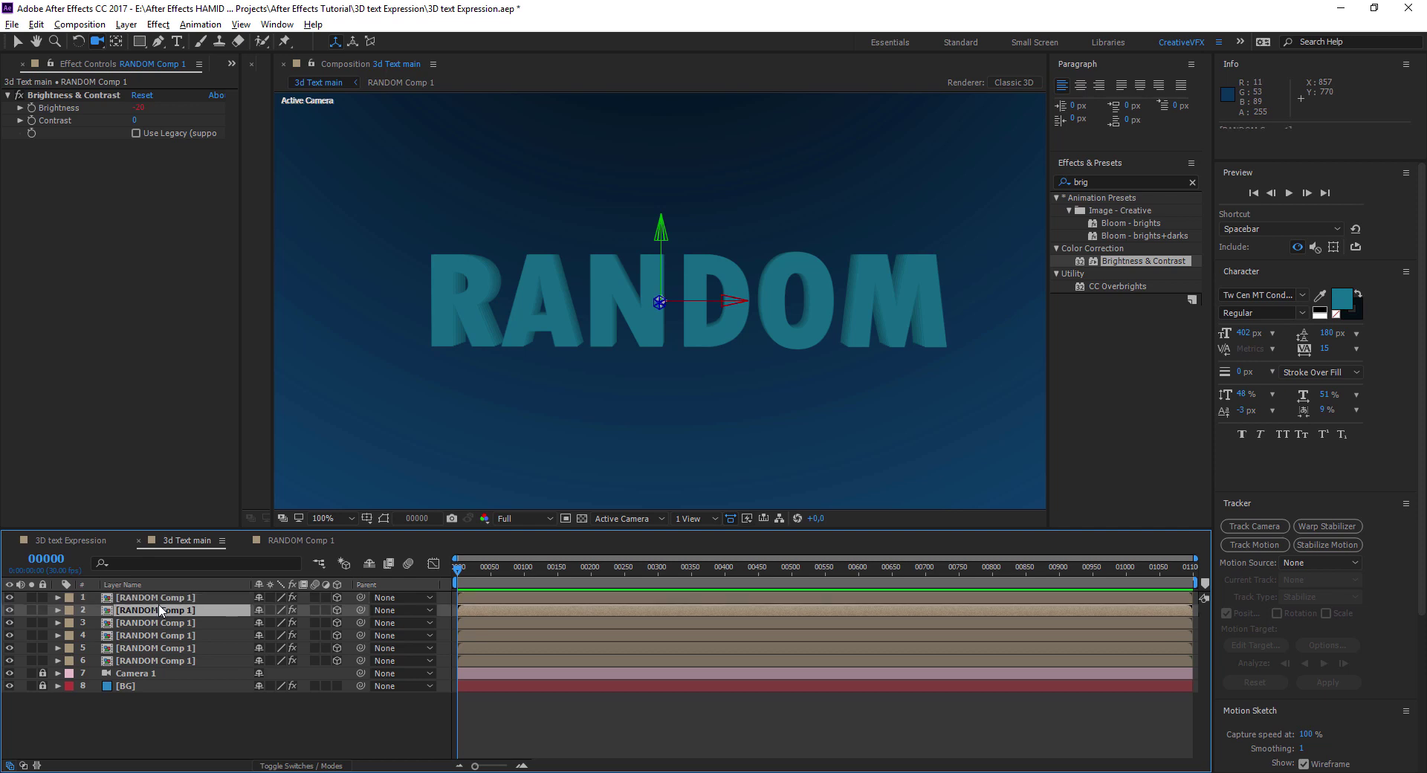
{"action": "left_click", "coordinate": [162, 599]}
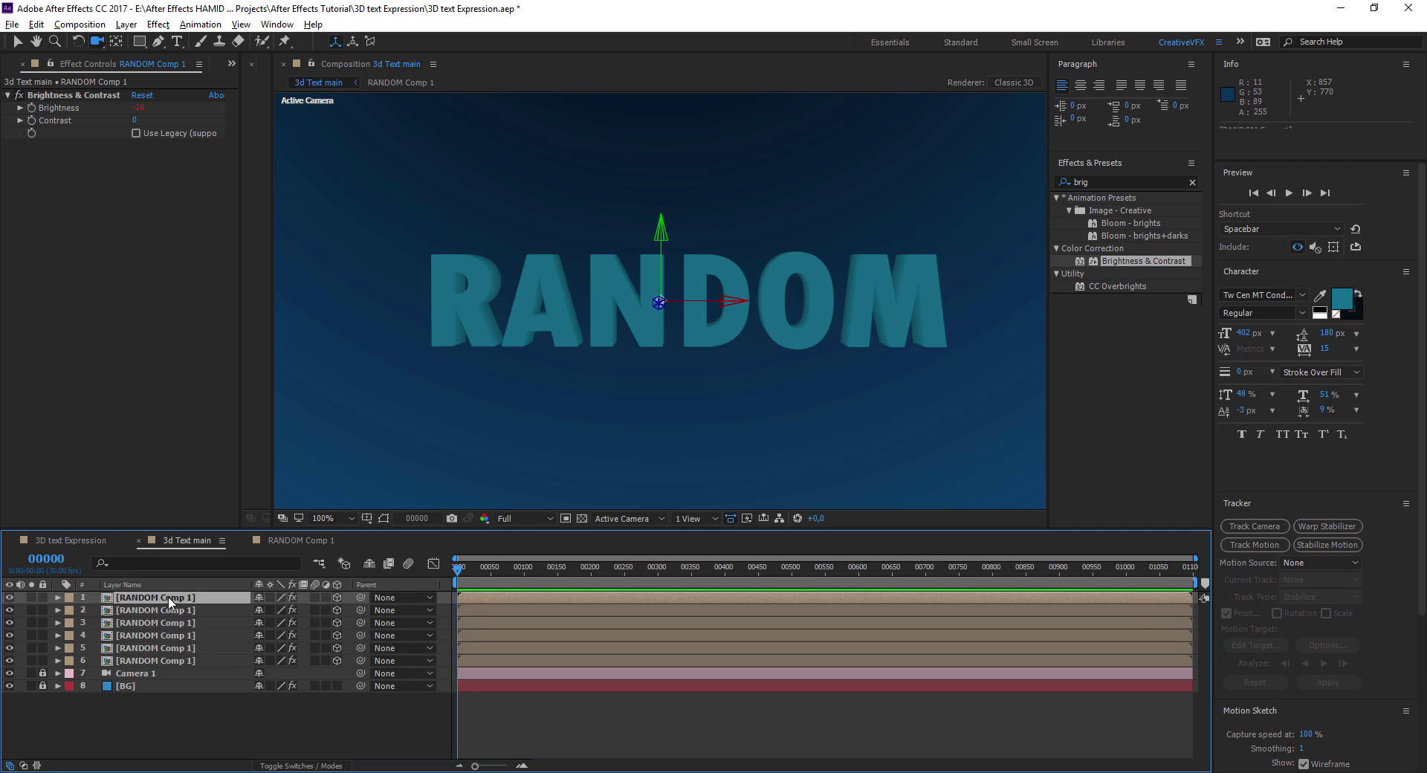
{"action": "left_click", "coordinate": [1109, 181]}
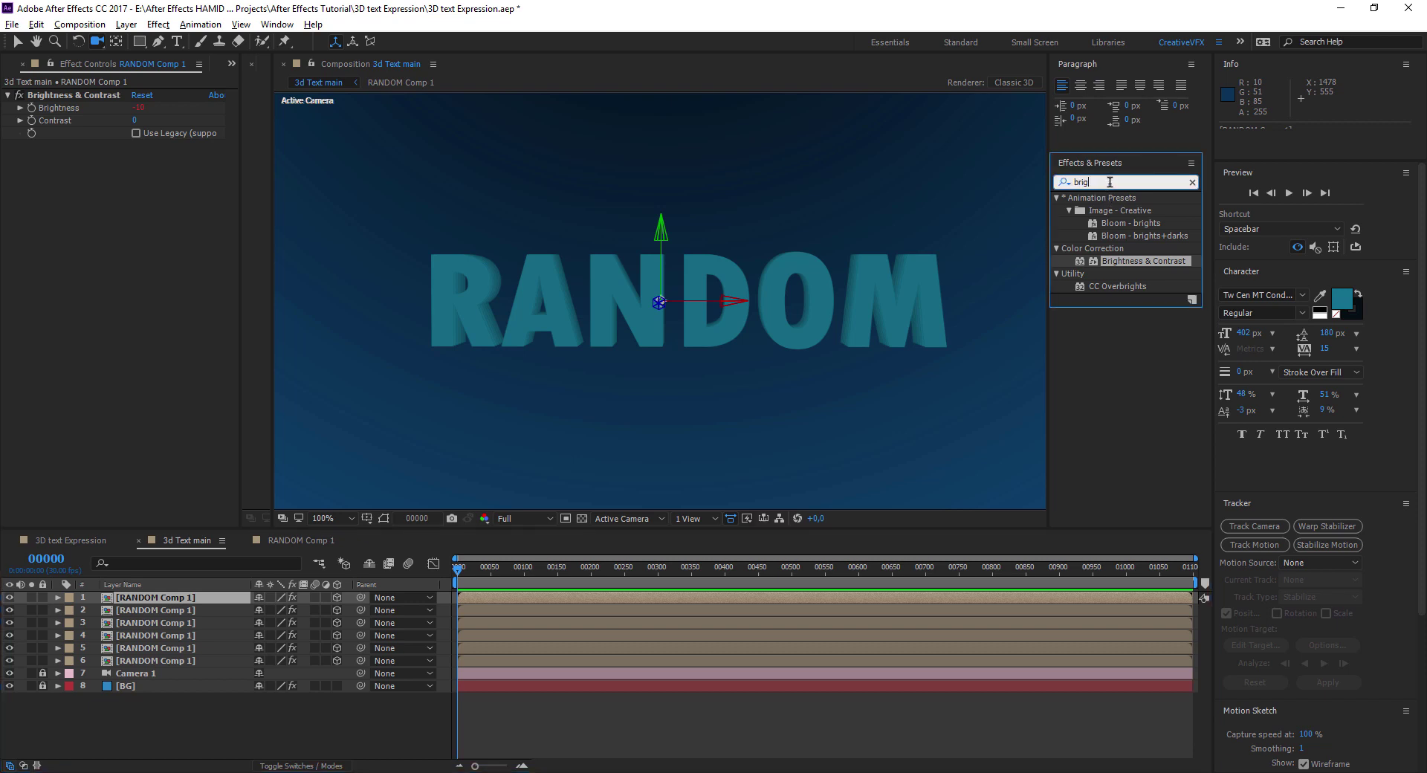
{"action": "left_click_drag", "start_coordinate": [1109, 182], "coordinate": [1046, 189]}
{"action": "type", "text": "ramp"}
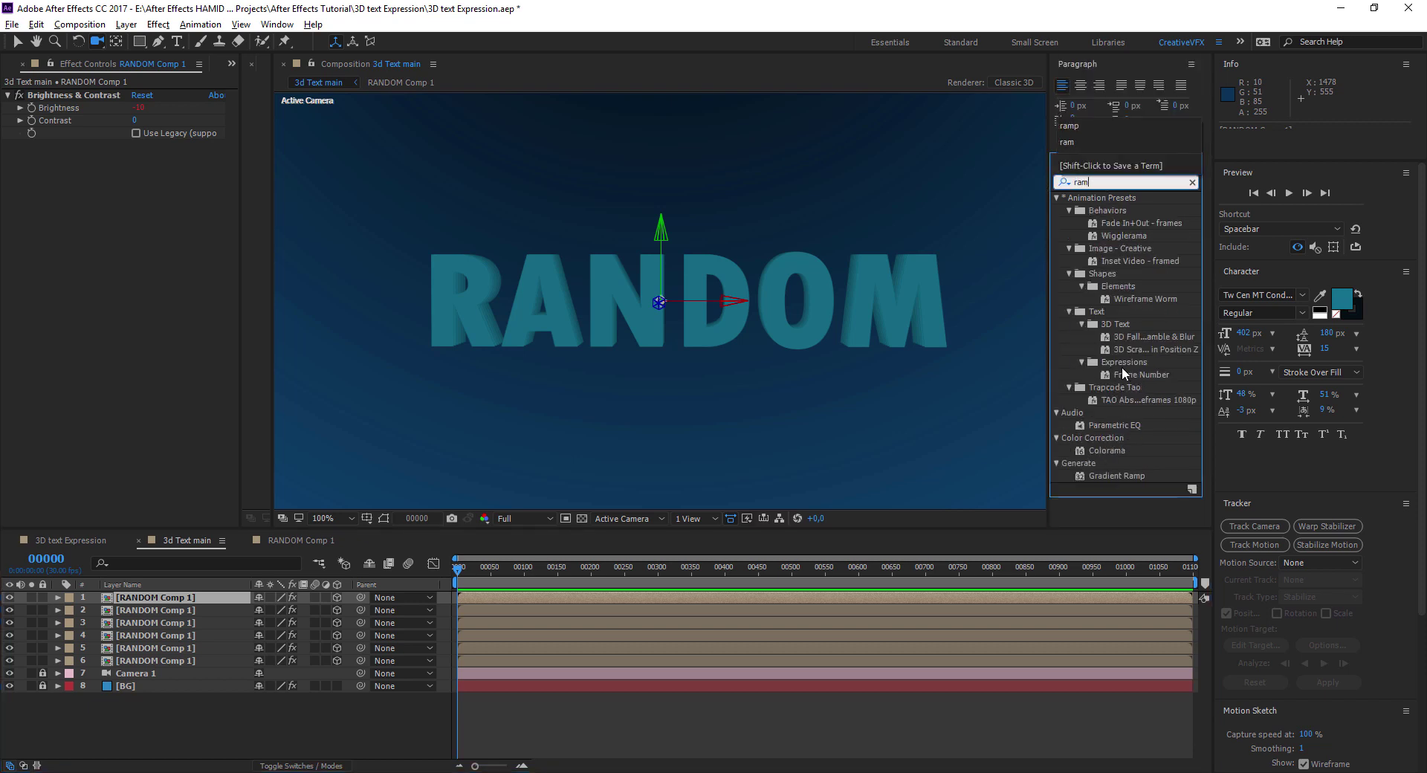
{"action": "double_click", "coordinate": [1124, 211]}
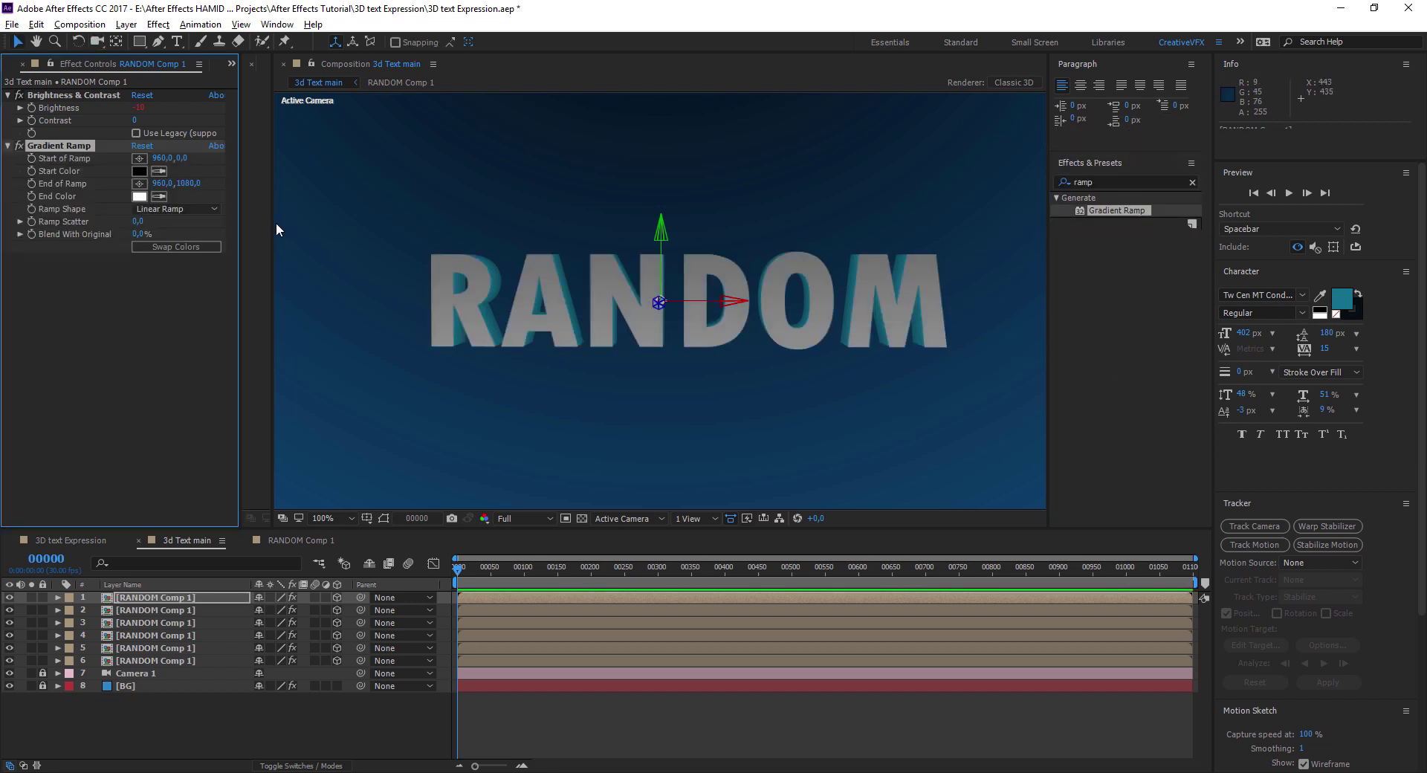
Set the Gradient Ramp's End Color to near-black 141313.
{"action": "left_click", "coordinate": [139, 196]}
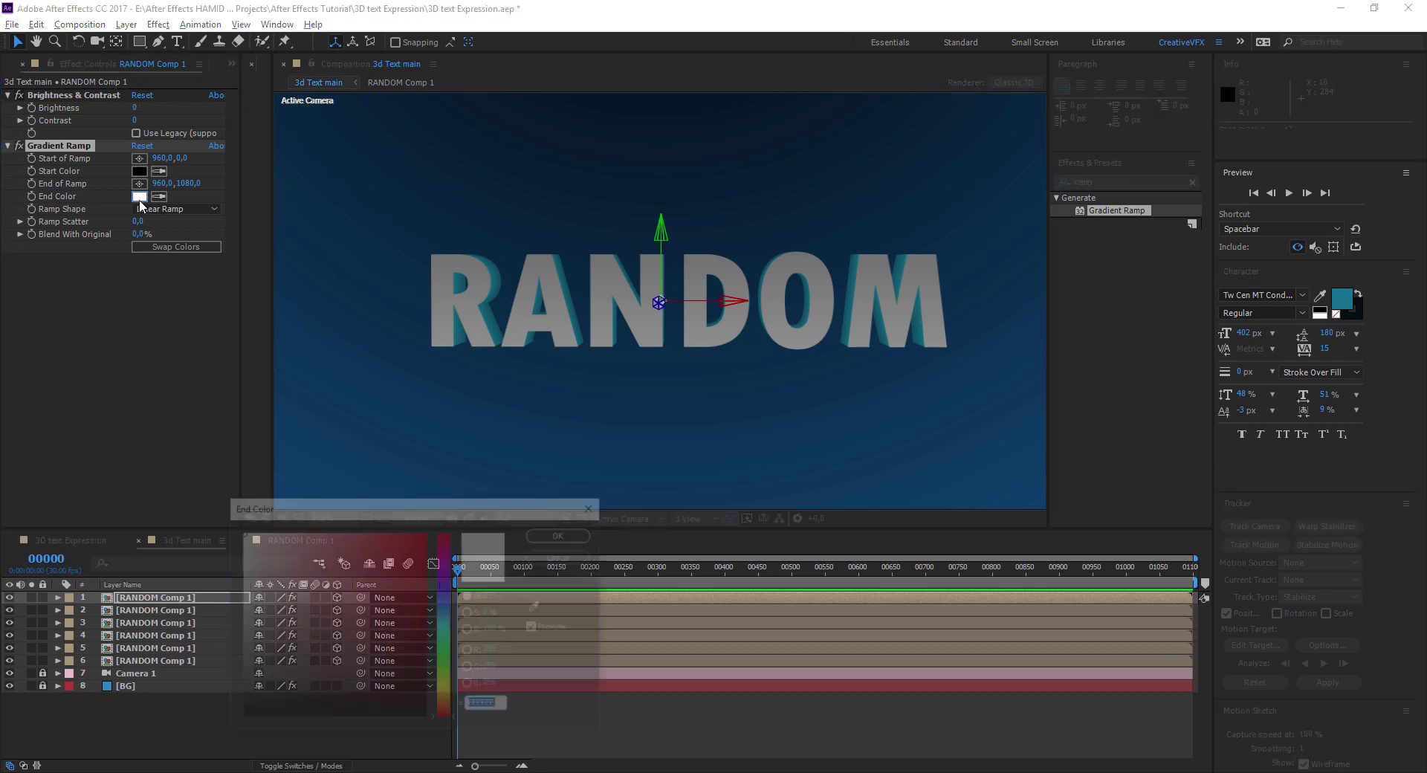
{"action": "left_click", "coordinate": [246, 705]}
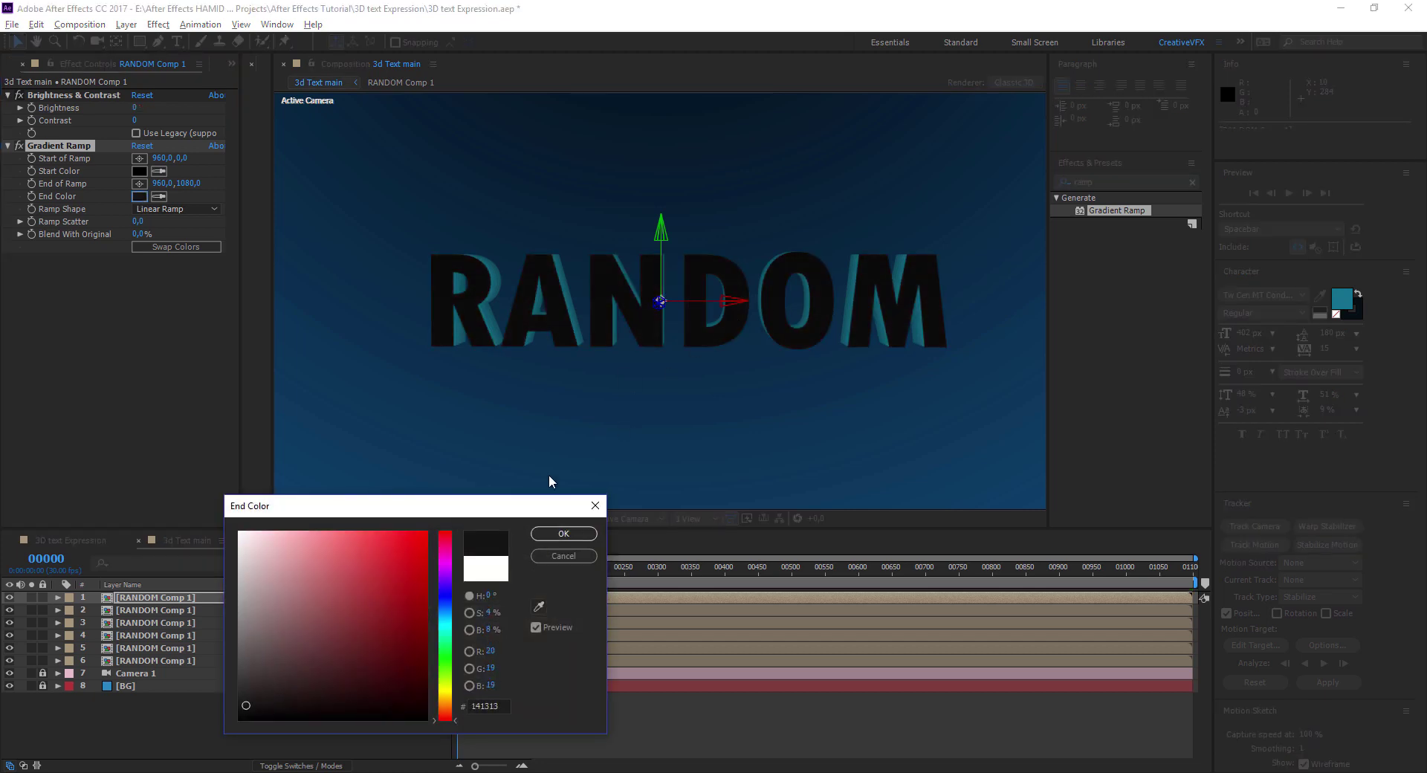
{"action": "left_click", "coordinate": [563, 533]}
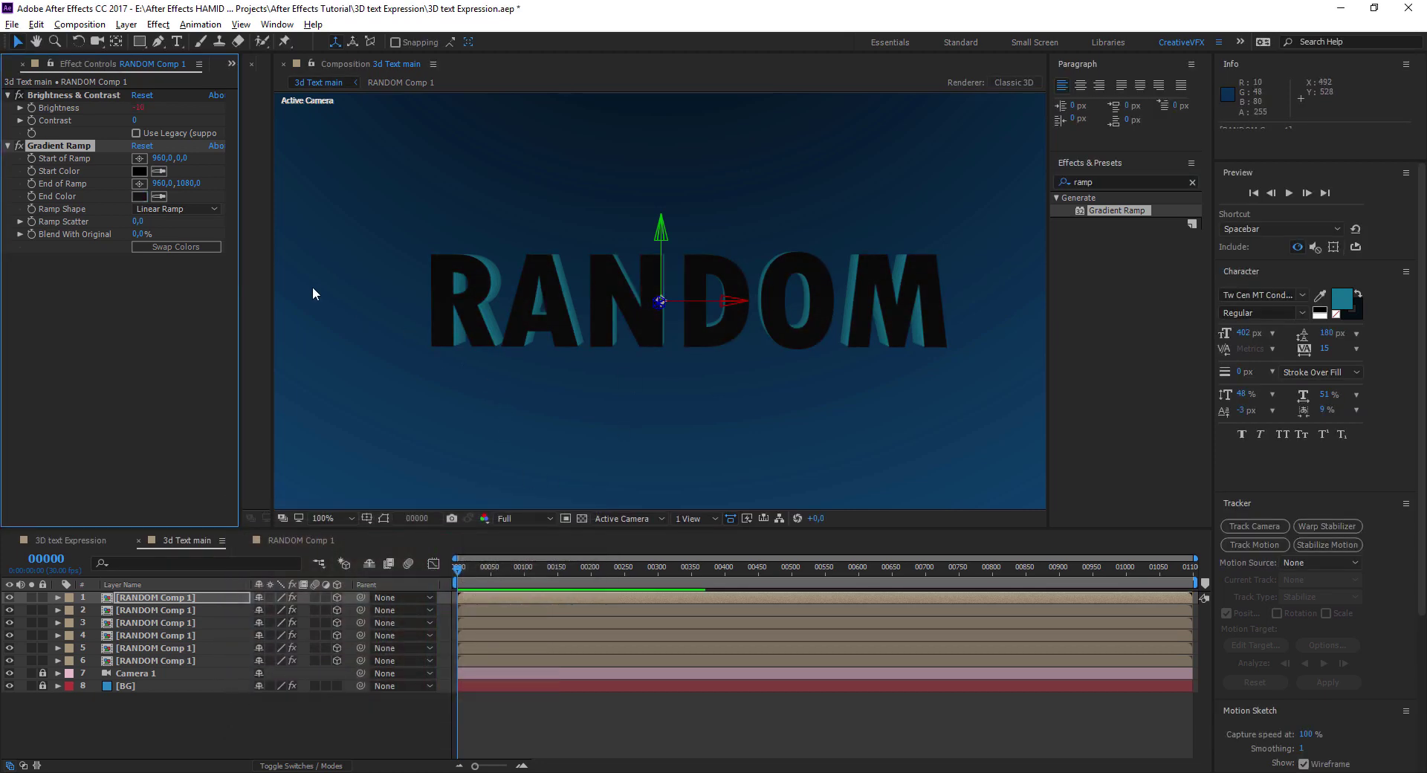
Set the Gradient Ramp's Start Color to light blue 1FA7E7.
{"action": "left_click", "coordinate": [138, 170]}
{"action": "mouse_move", "coordinate": [446, 599]}
{"action": "left_mouse_down"}
{"action": "mouse_move", "coordinate": [399, 605]}
{"action": "mouse_move", "coordinate": [411, 620]}
{"action": "mouse_move", "coordinate": [407, 599]}
{"action": "left_mouse_up"}
{"action": "left_click", "coordinate": [391, 578]}
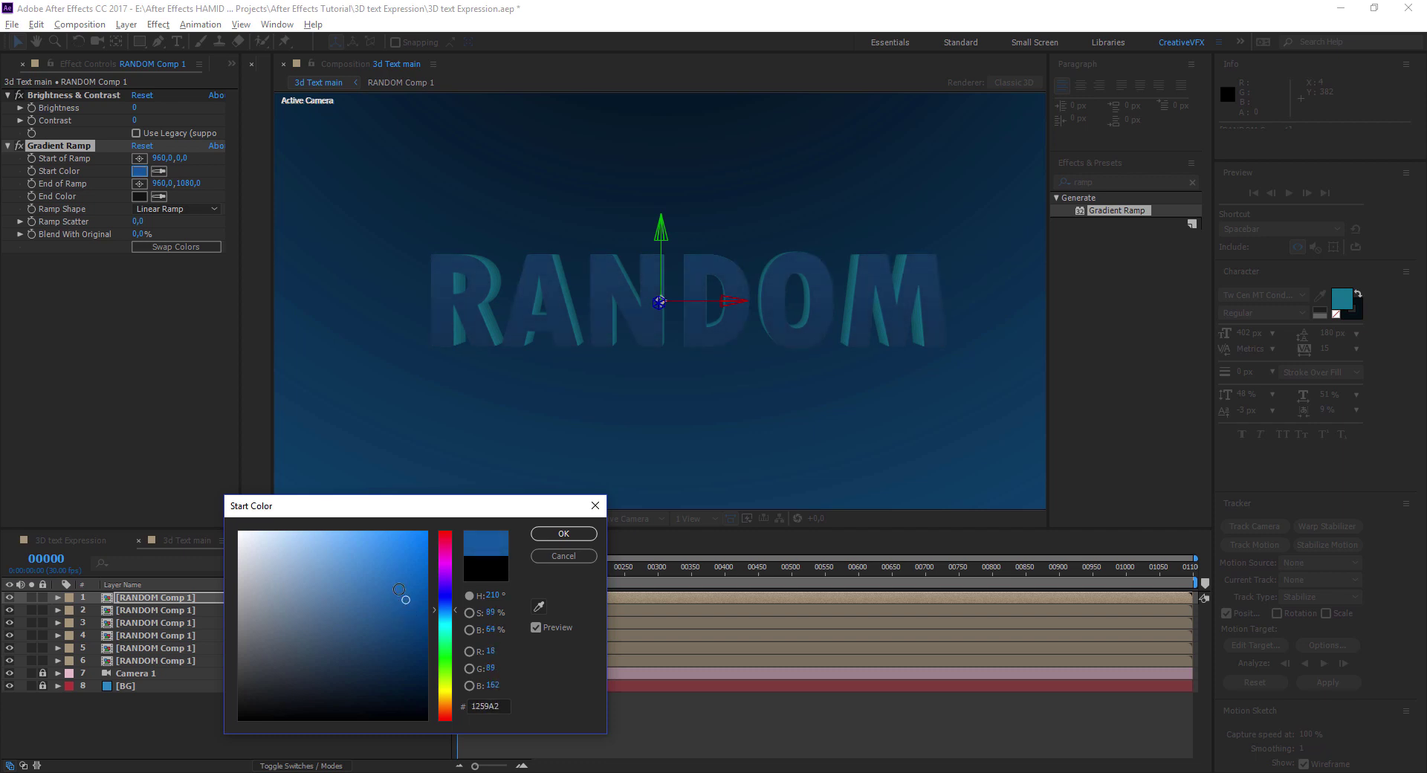
{"action": "left_click", "coordinate": [406, 566]}
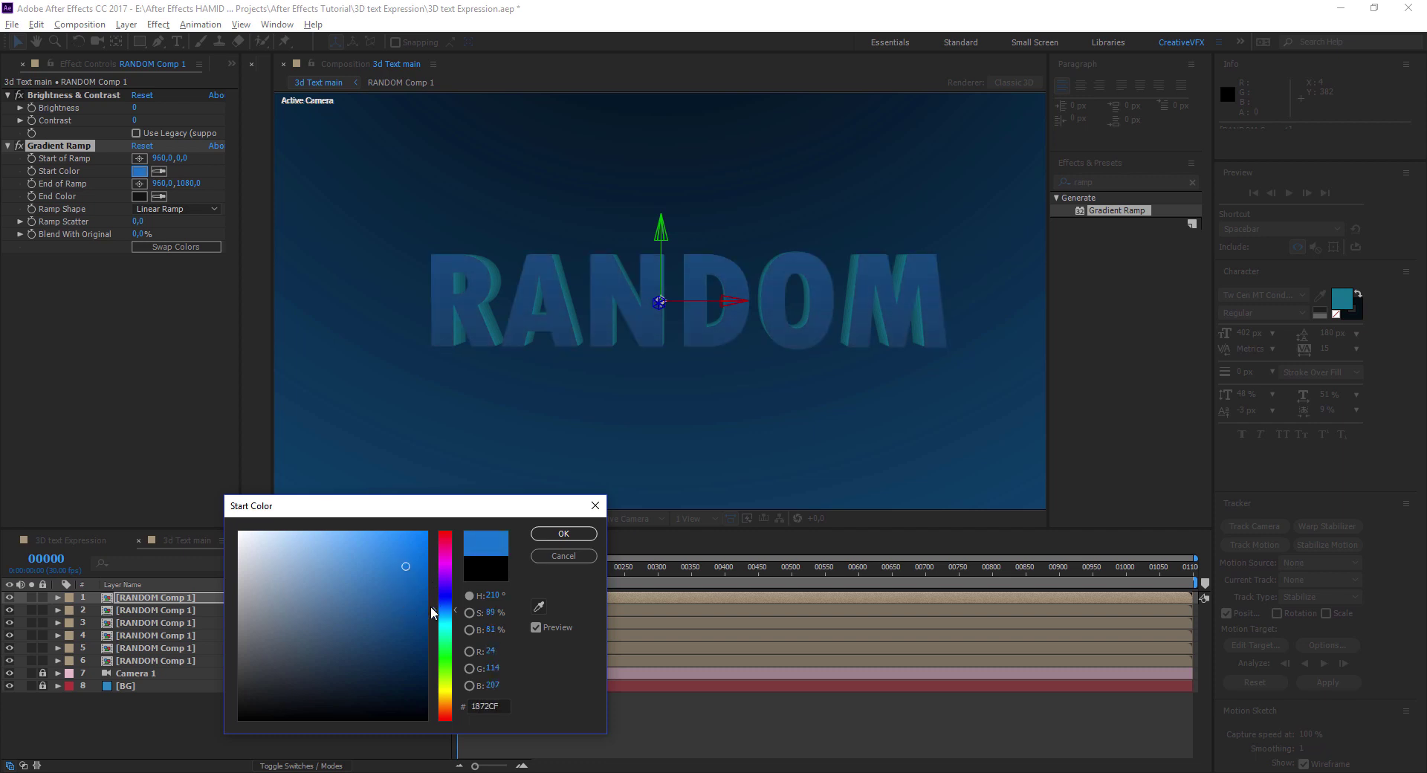
{"action": "left_click_drag", "start_coordinate": [435, 601], "coordinate": [435, 615]}
{"action": "left_click_drag", "start_coordinate": [400, 569], "coordinate": [402, 549]}
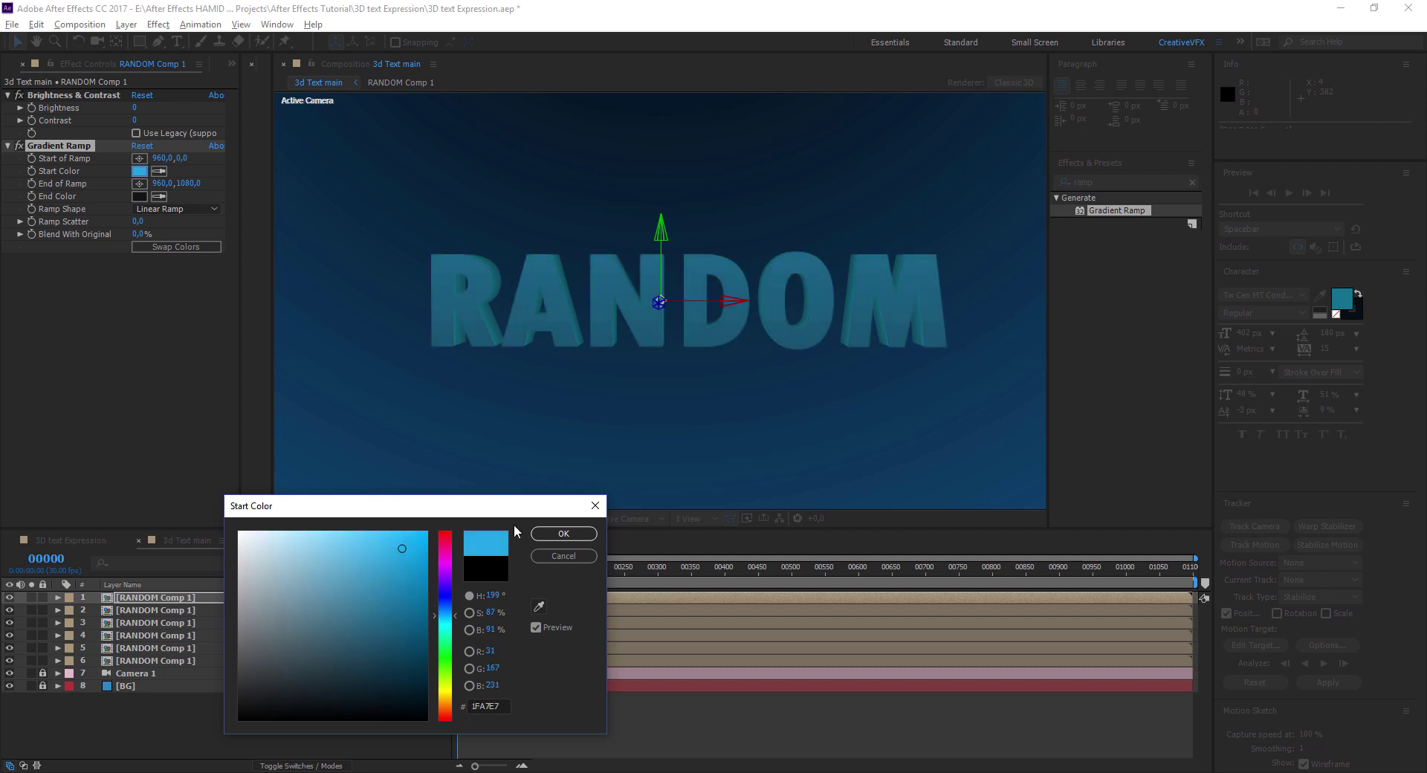
{"action": "left_click", "coordinate": [564, 535]}
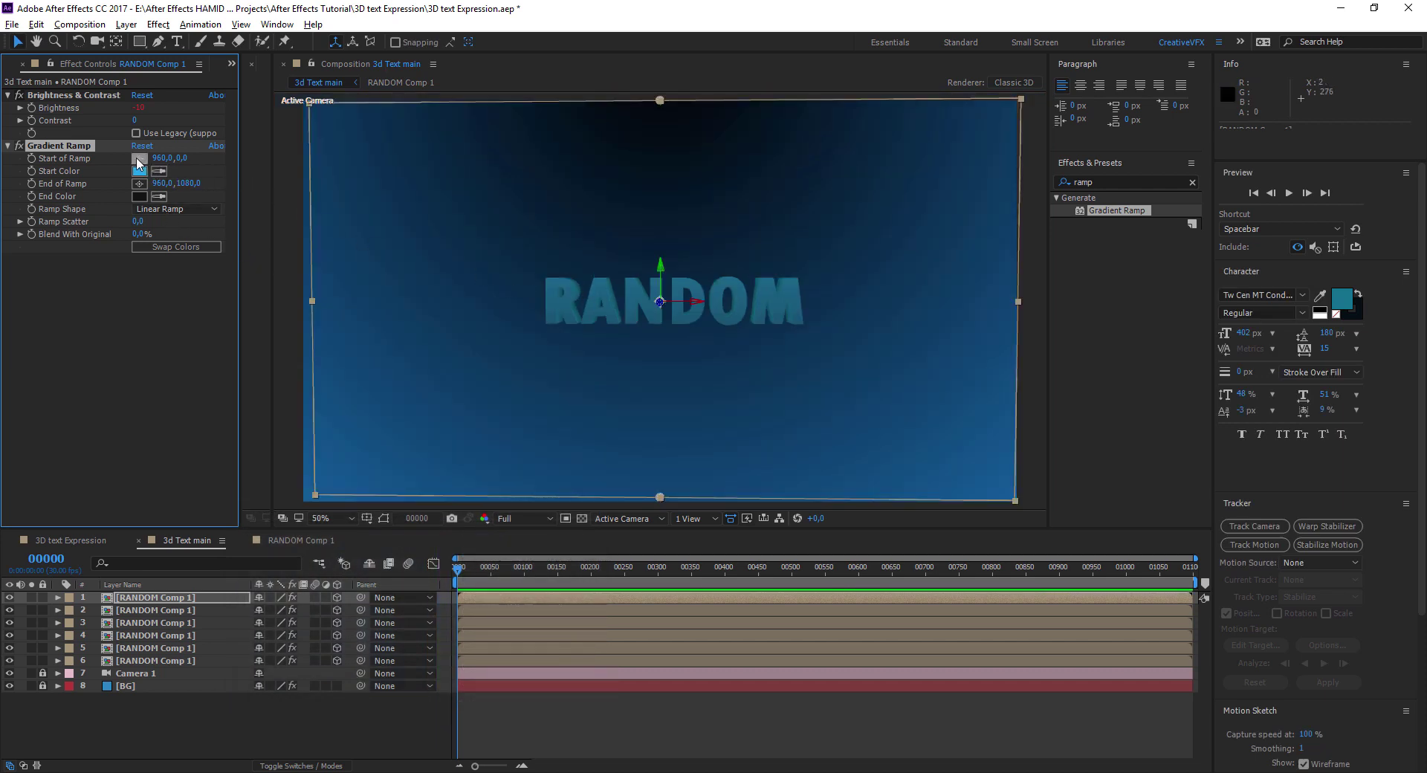
Move the ramp's start point to just above the RANDOM text, about 959, 405, and its end point just below, about 972, 691.
{"action": "left_click_drag", "start_coordinate": [660, 99], "coordinate": [660, 252]}
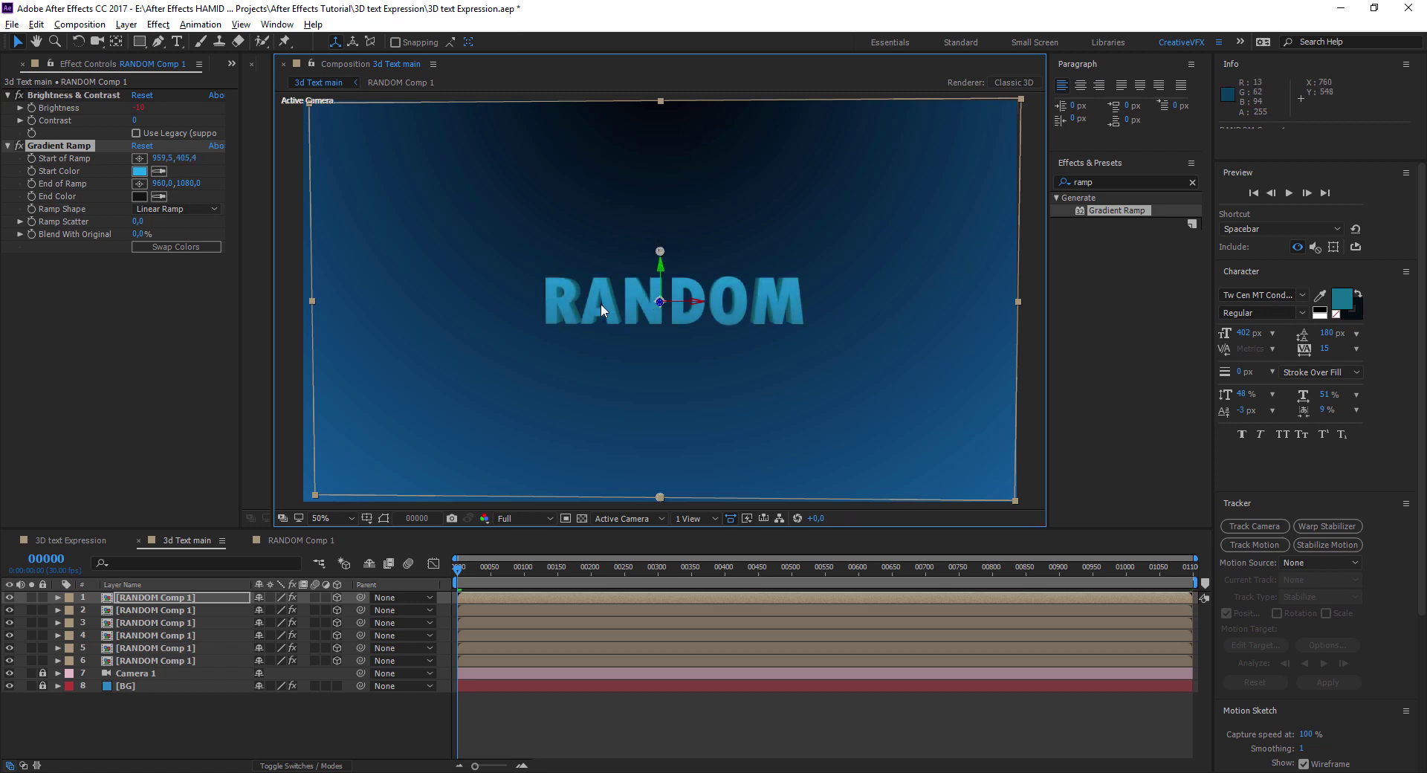
{"action": "scroll", "coordinate": [609, 320], "scroll_direction": "down", "scroll_amount": 2}
{"action": "left_click_drag", "start_coordinate": [659, 399], "coordinate": [663, 327]}
{"action": "scroll", "coordinate": [663, 327], "scroll_direction": "up", "scroll_amount": 2}
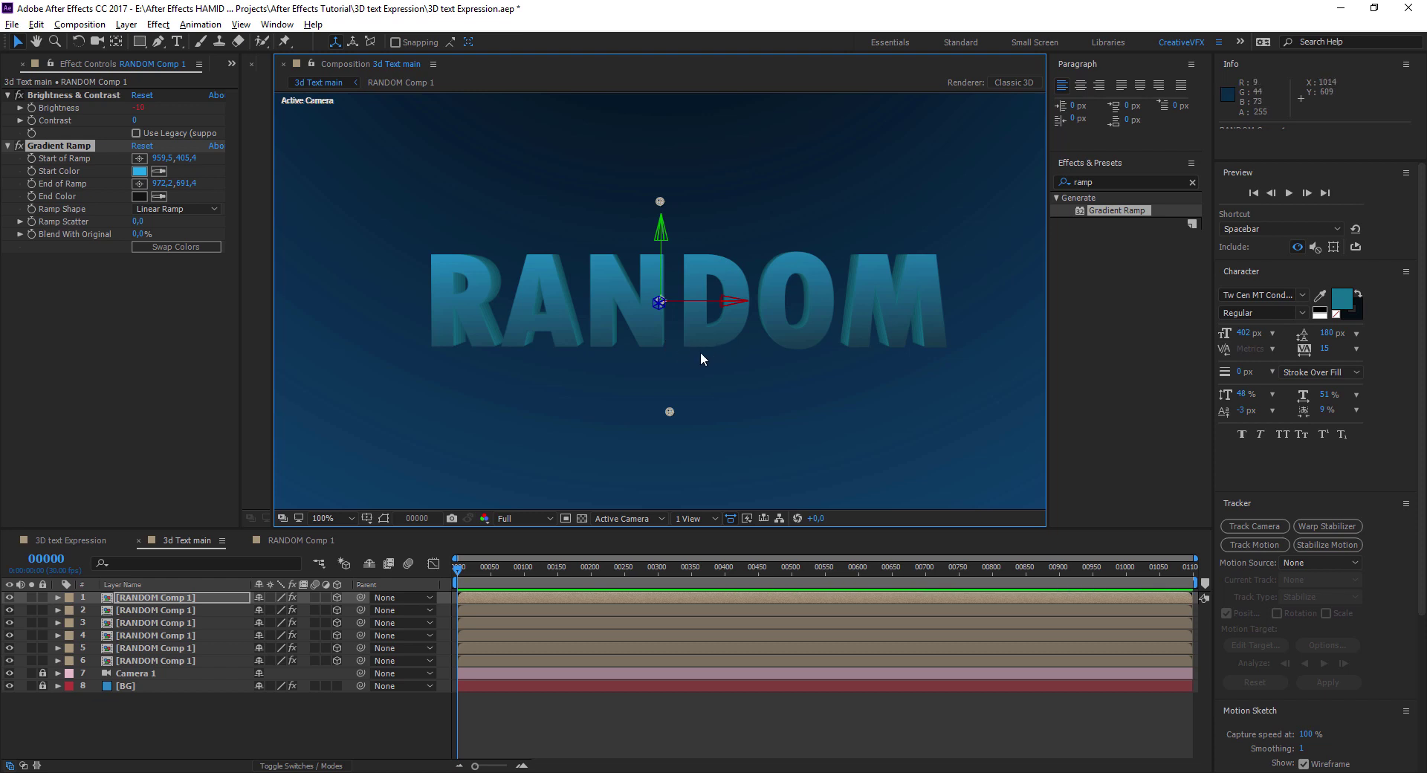
{"action": "left_click", "coordinate": [108, 389]}
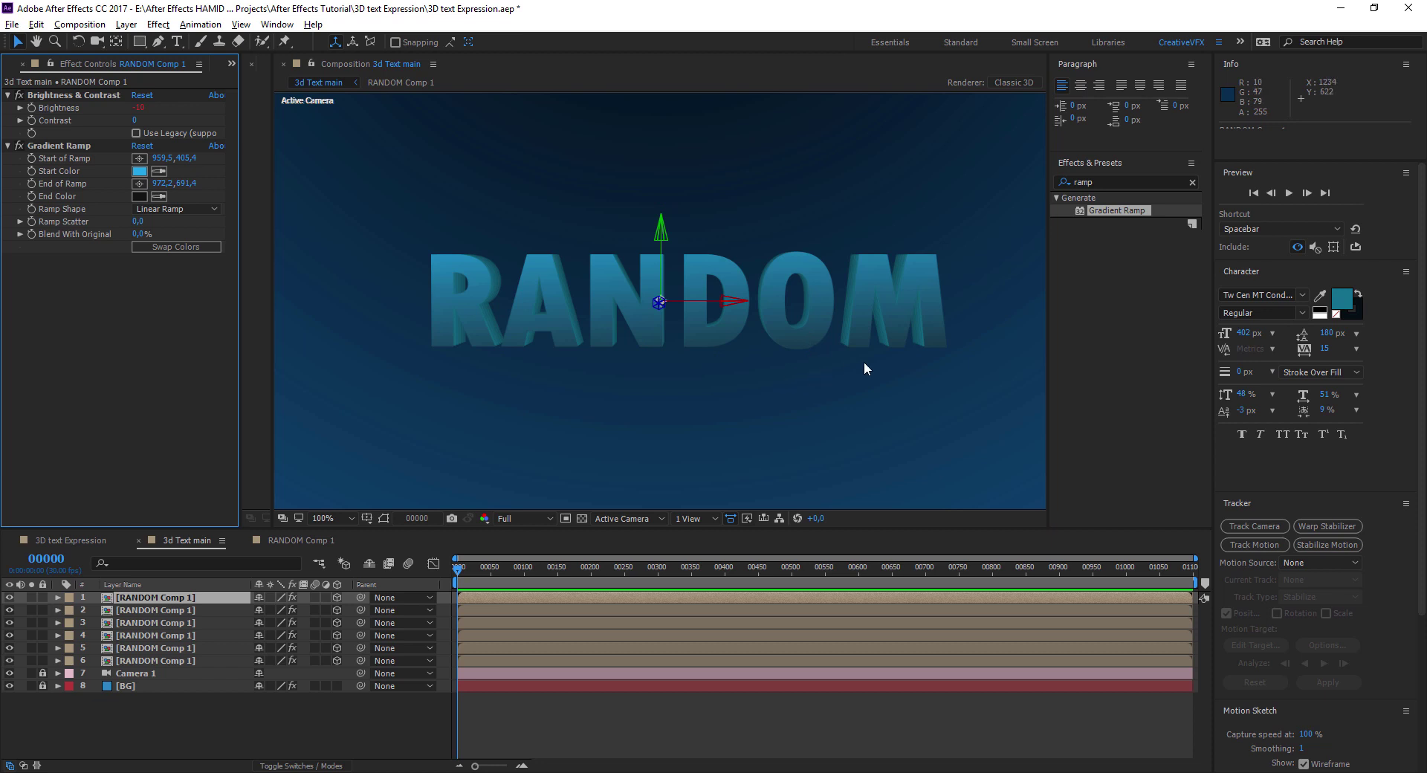
Find the Bevel Alpha effect and apply it to the uppermost RANDOM Comp 1 layer.
{"action": "left_click", "coordinate": [1120, 181]}
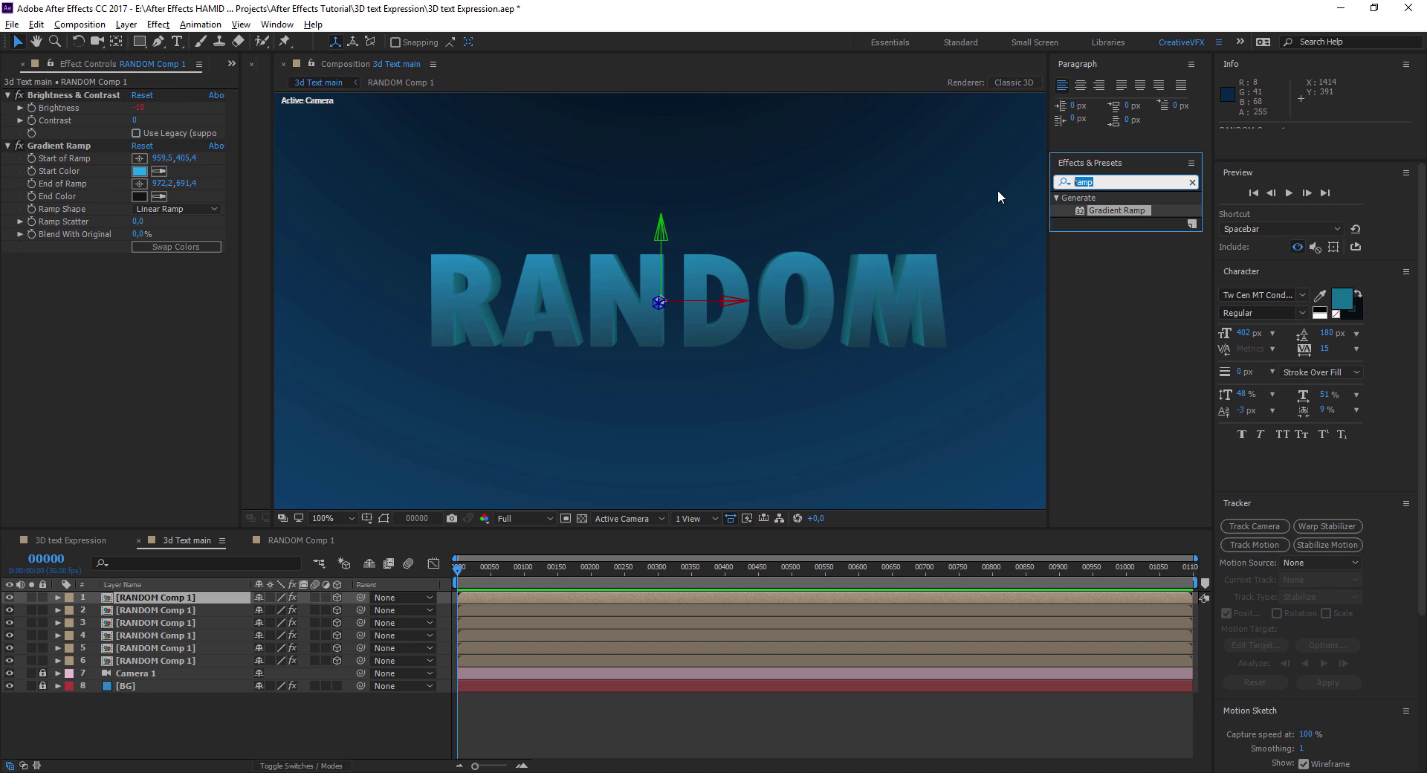
{"action": "type", "text": "bevel"}
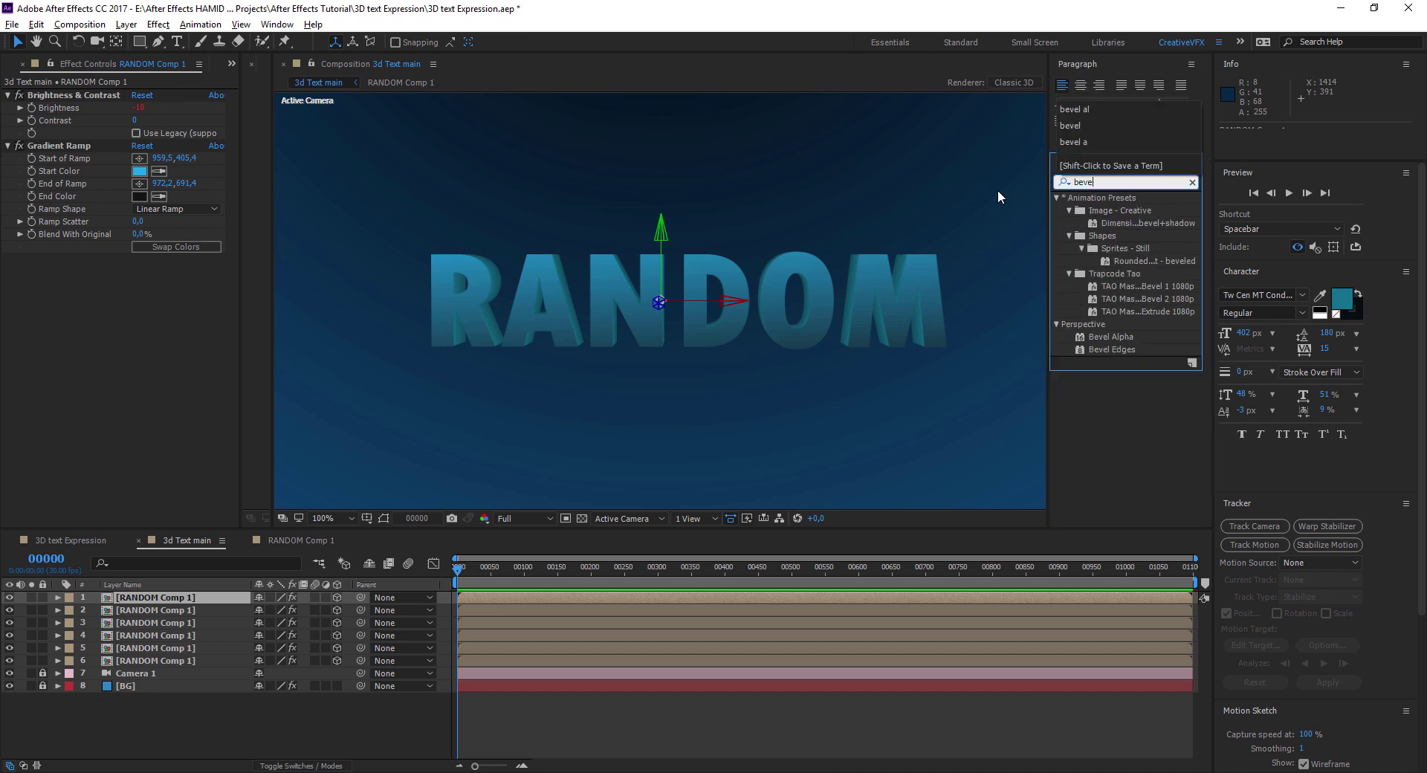
{"action": "left_click", "coordinate": [1124, 338]}
{"action": "double_click", "coordinate": [1124, 338]}
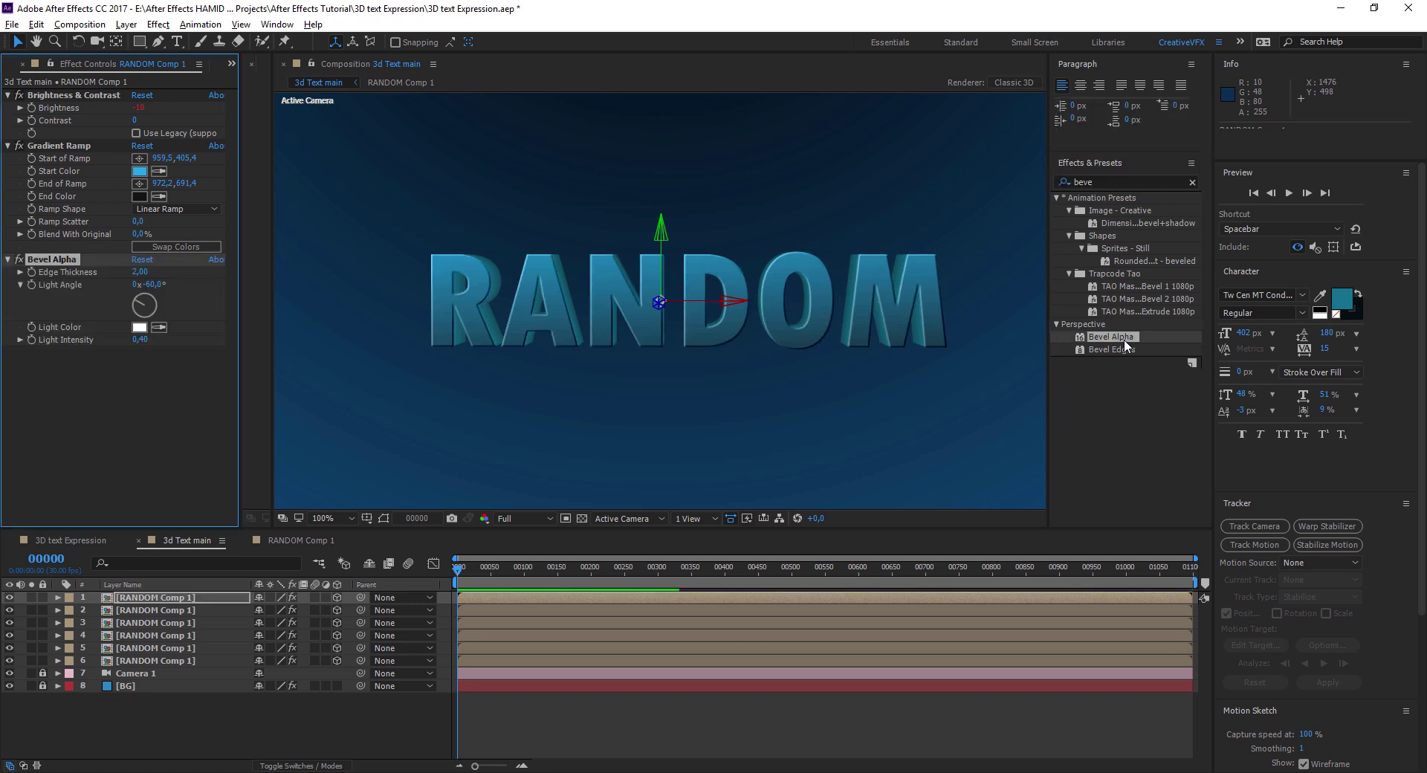